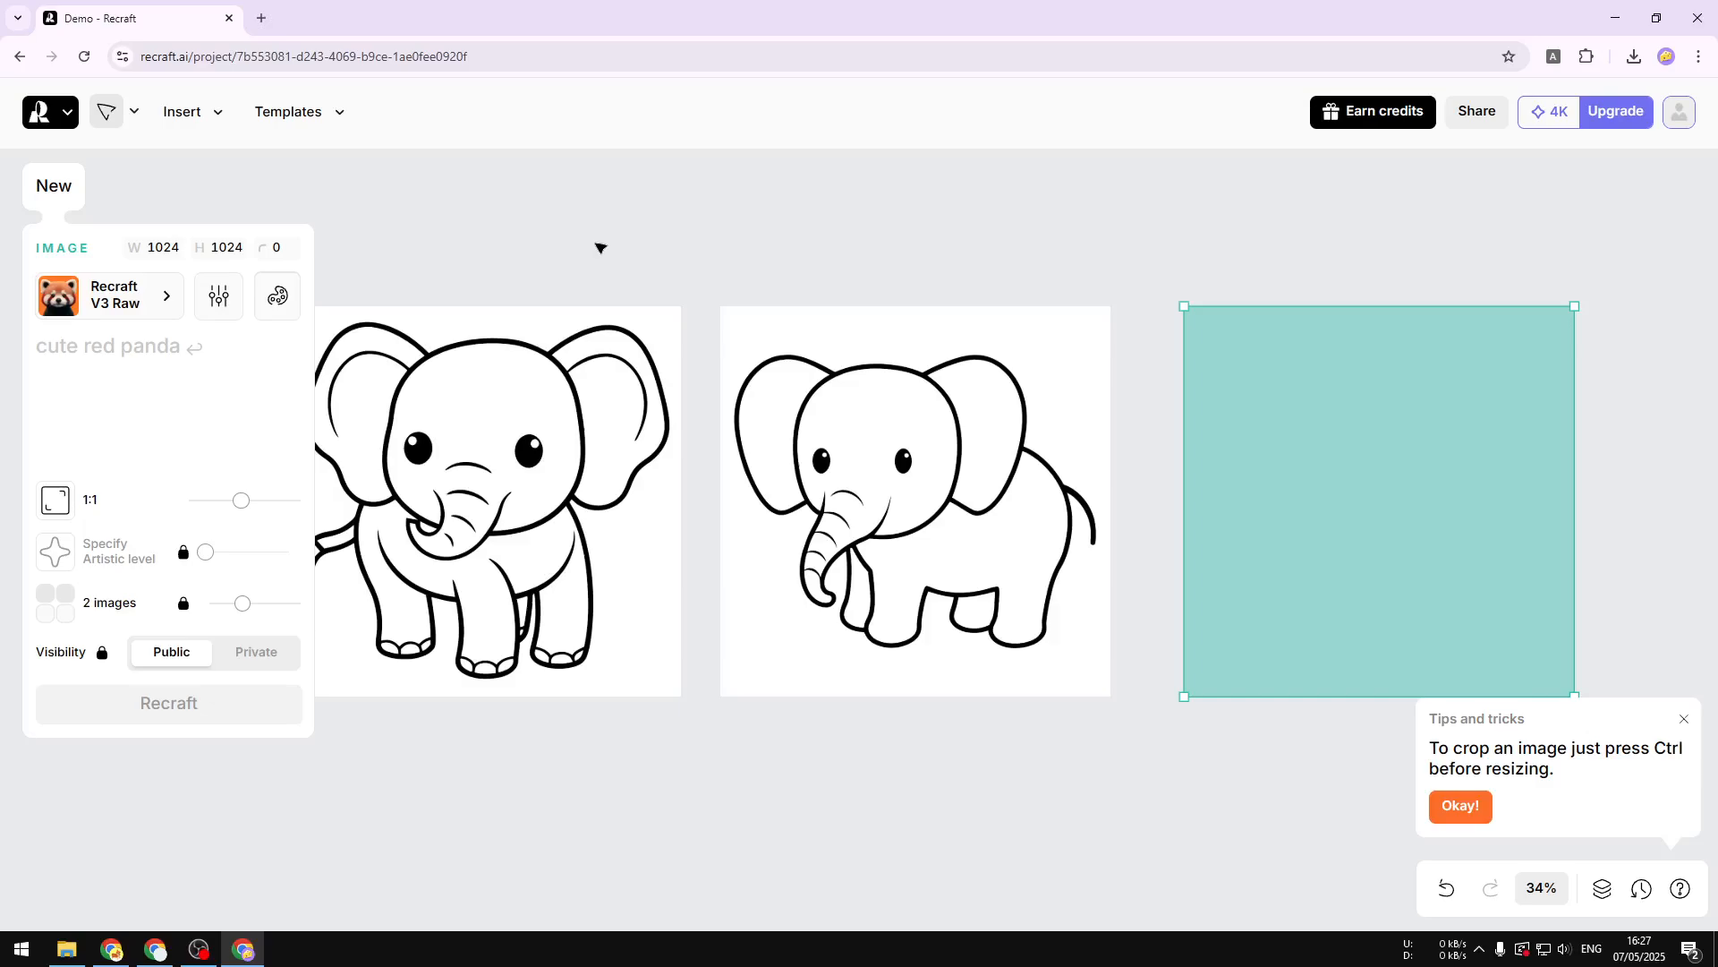
- Open recraft.ai in a new browser tab and create a new project
key("ctrl+t")
type("recraft.ai")
key("Return")
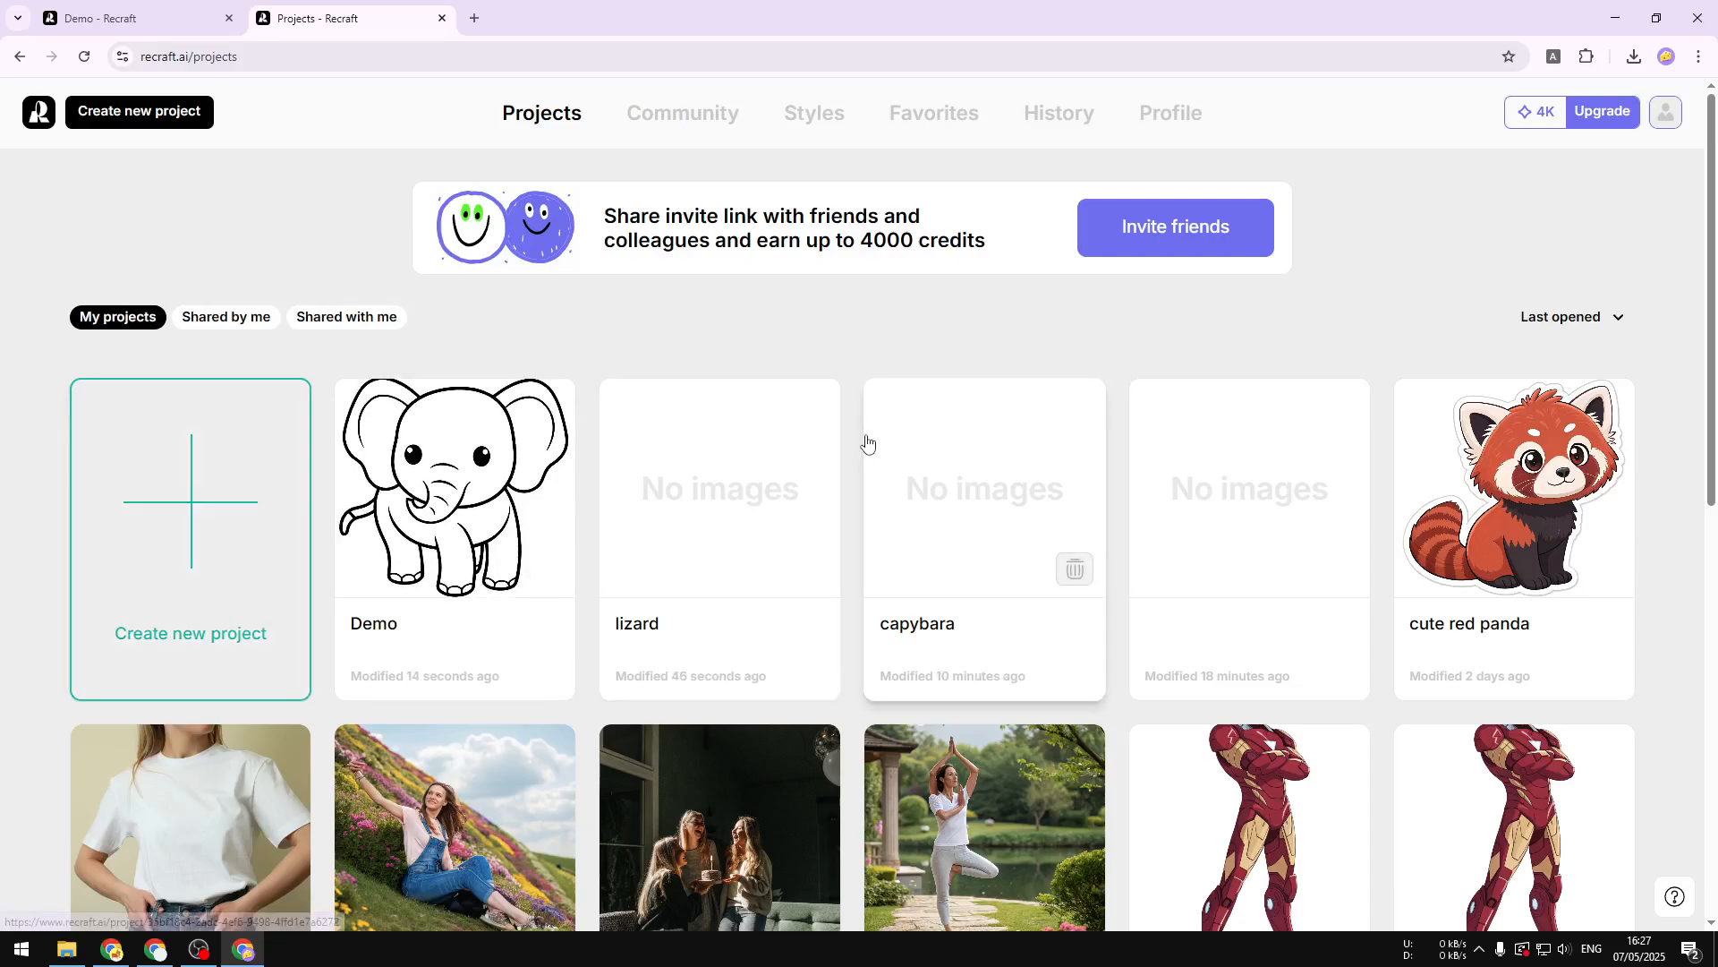
left_click(265, 598)
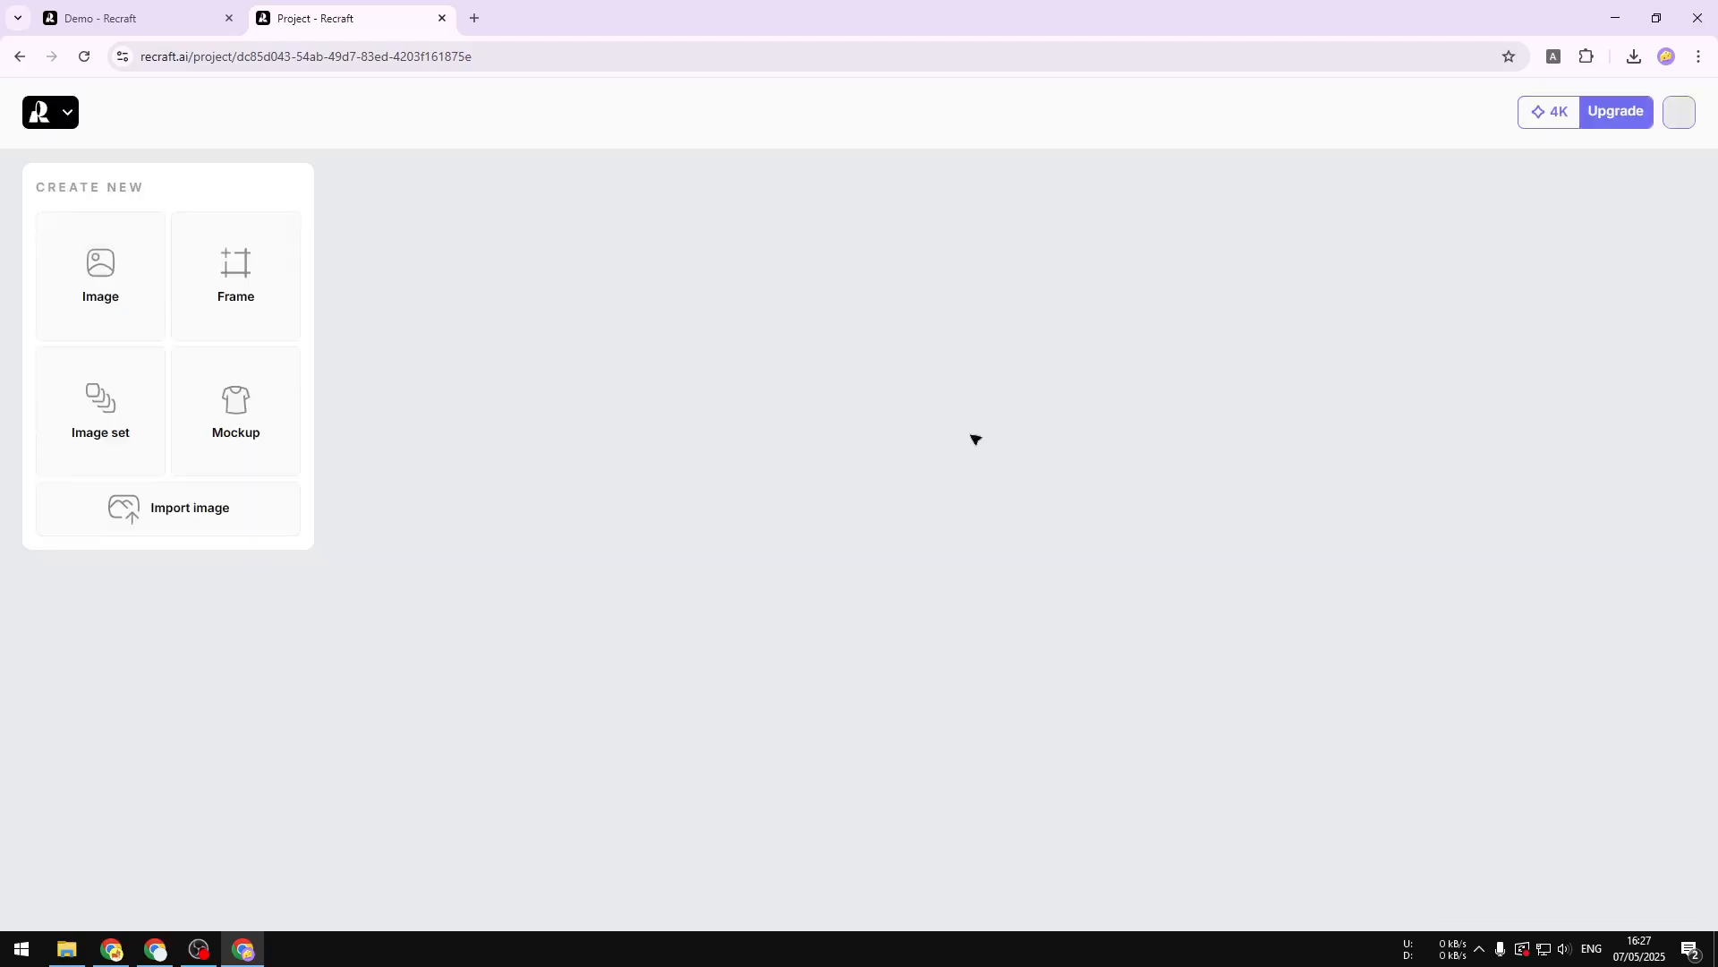
- Add a new image, search the styles for "line art" and apply the Line art style showing a woman in a headscarf
left_click(105, 264)
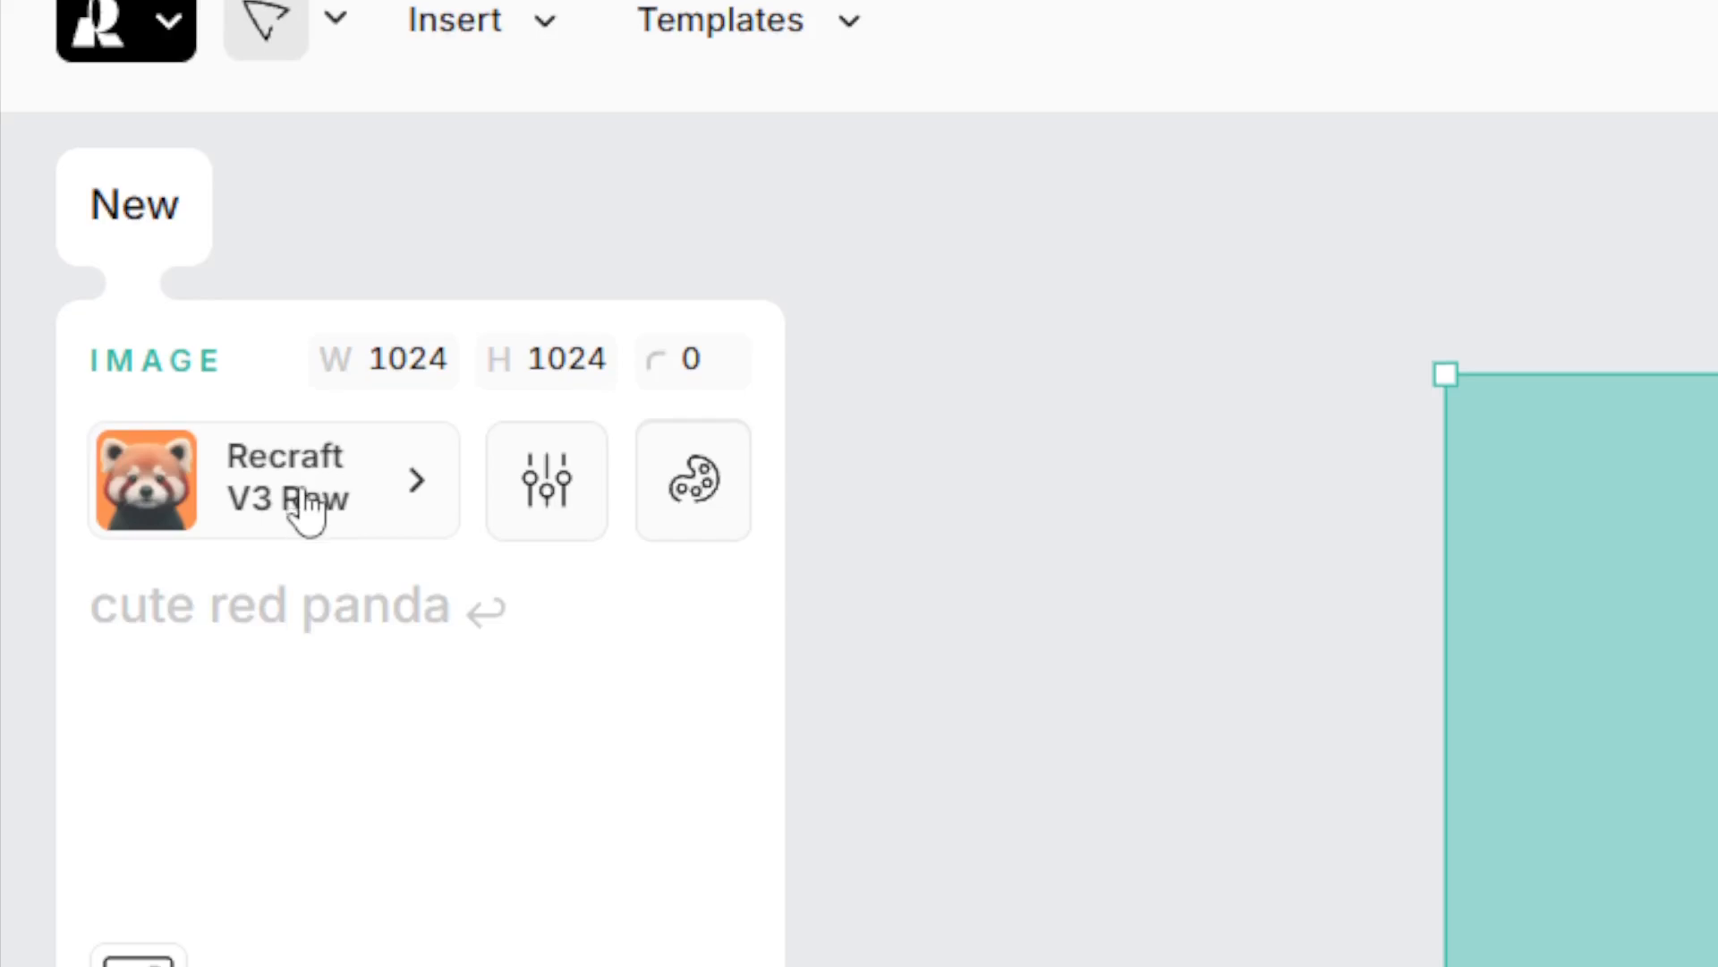
left_click(304, 506)
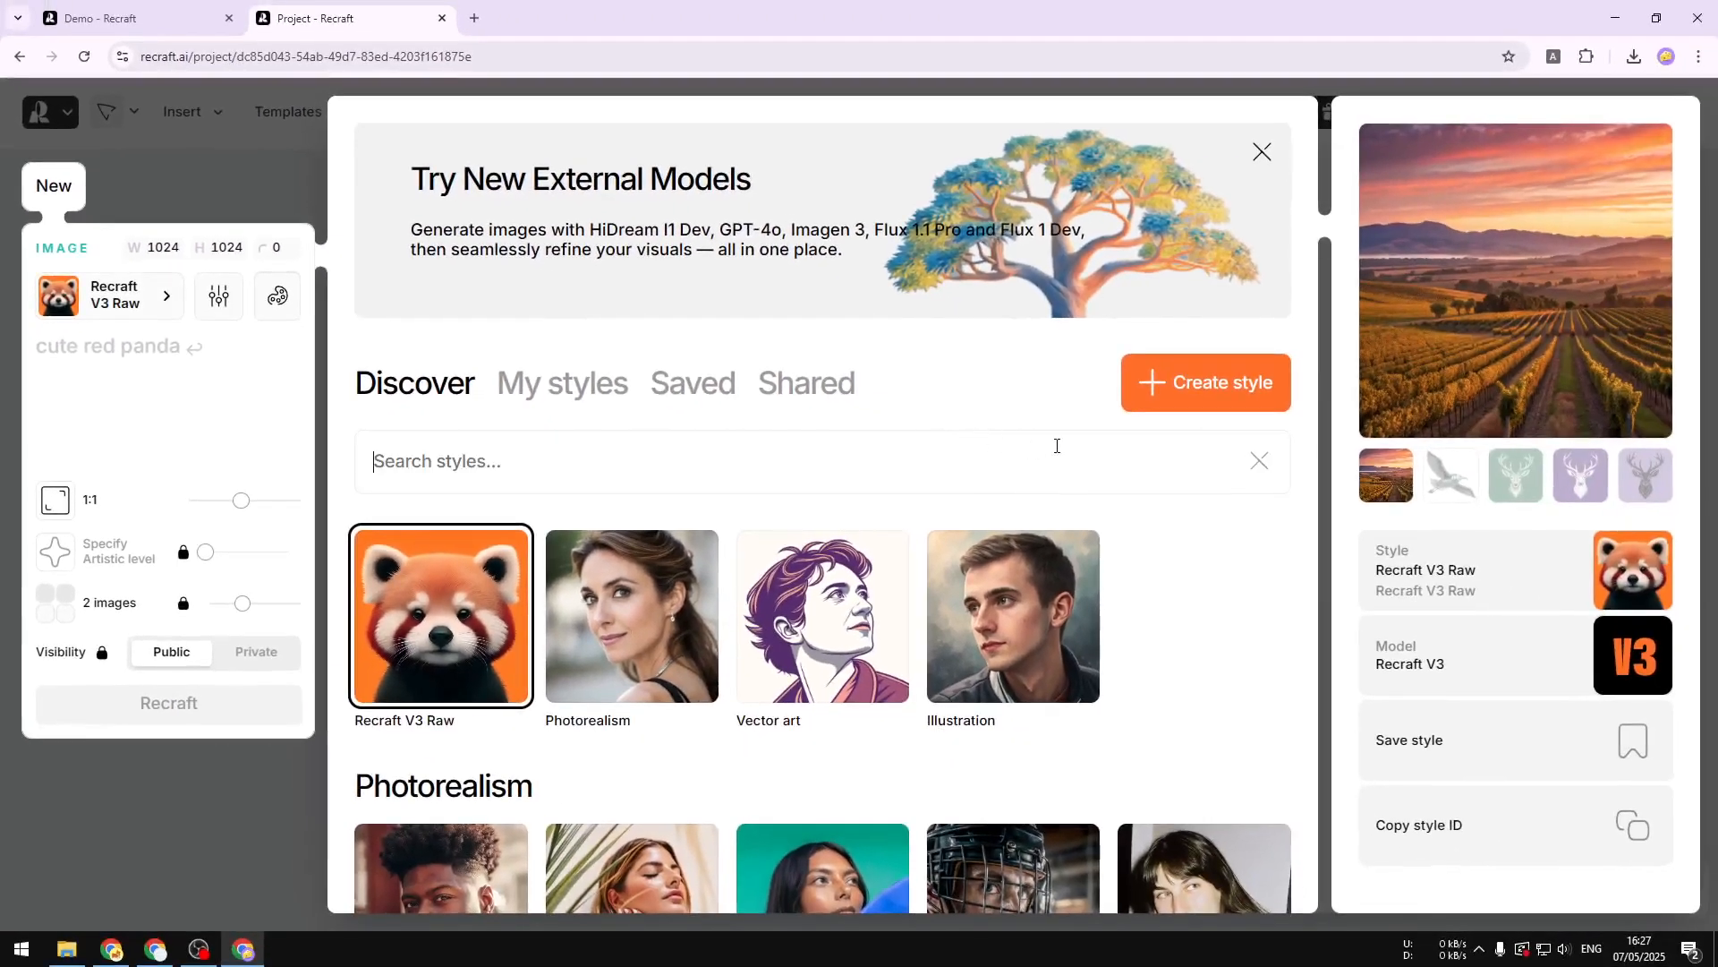
type("line art")
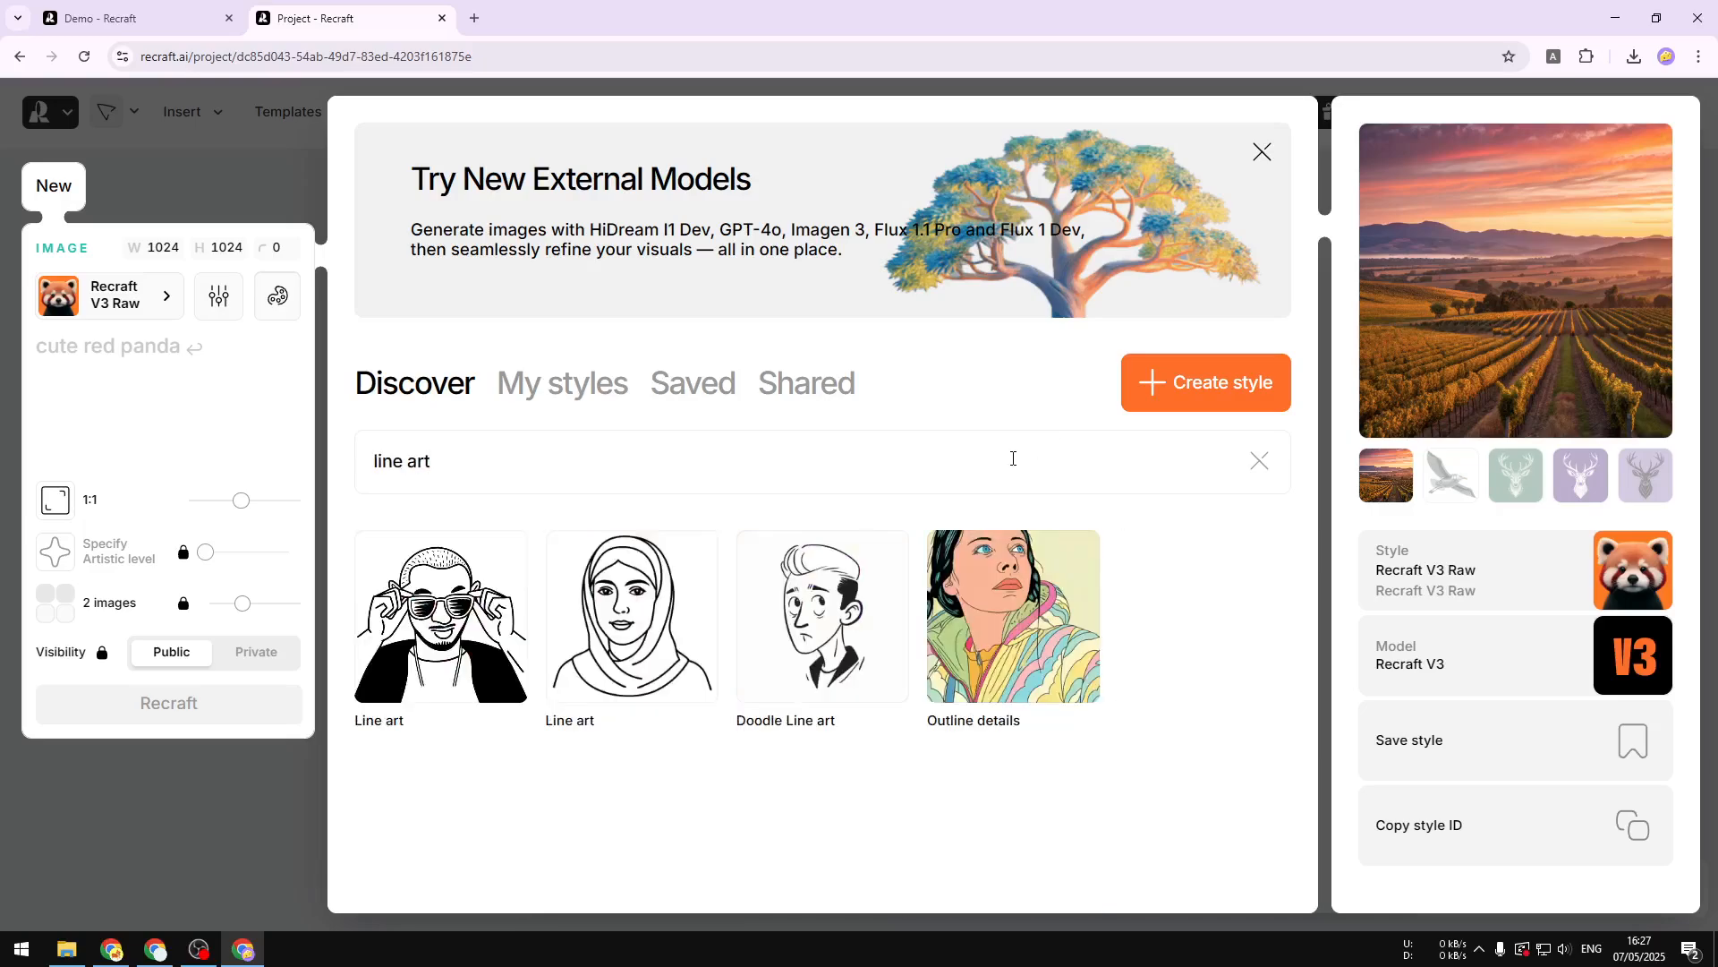
mouse_move(615, 680)
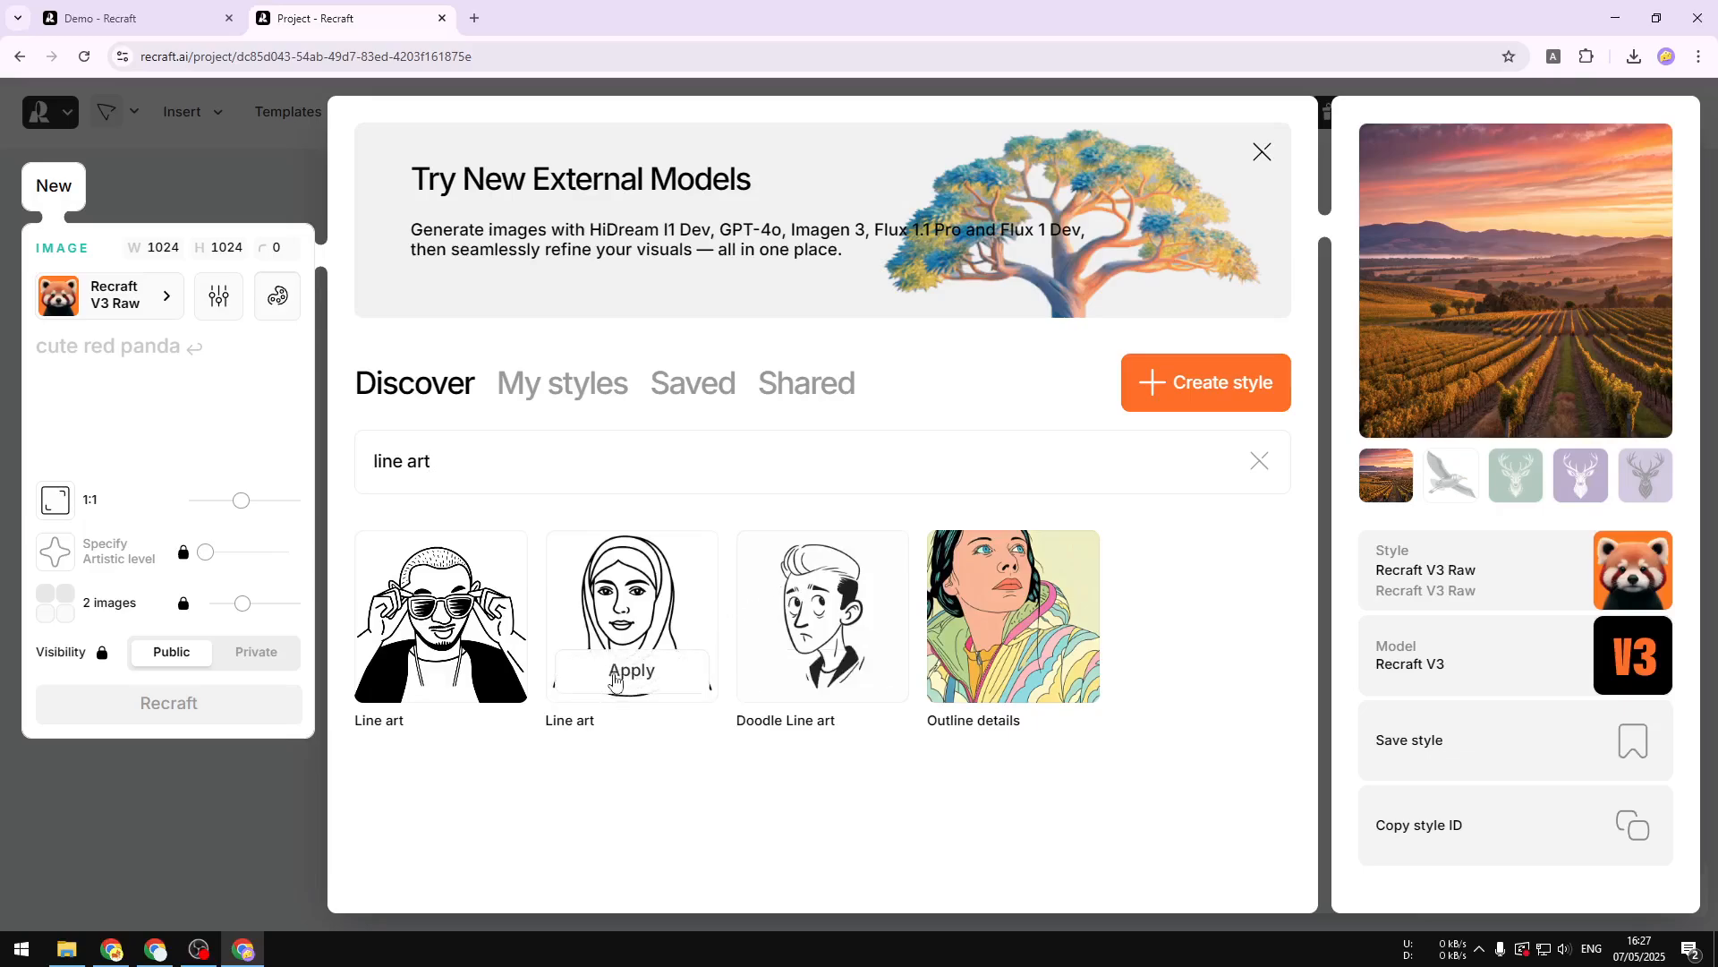
left_click(627, 669)
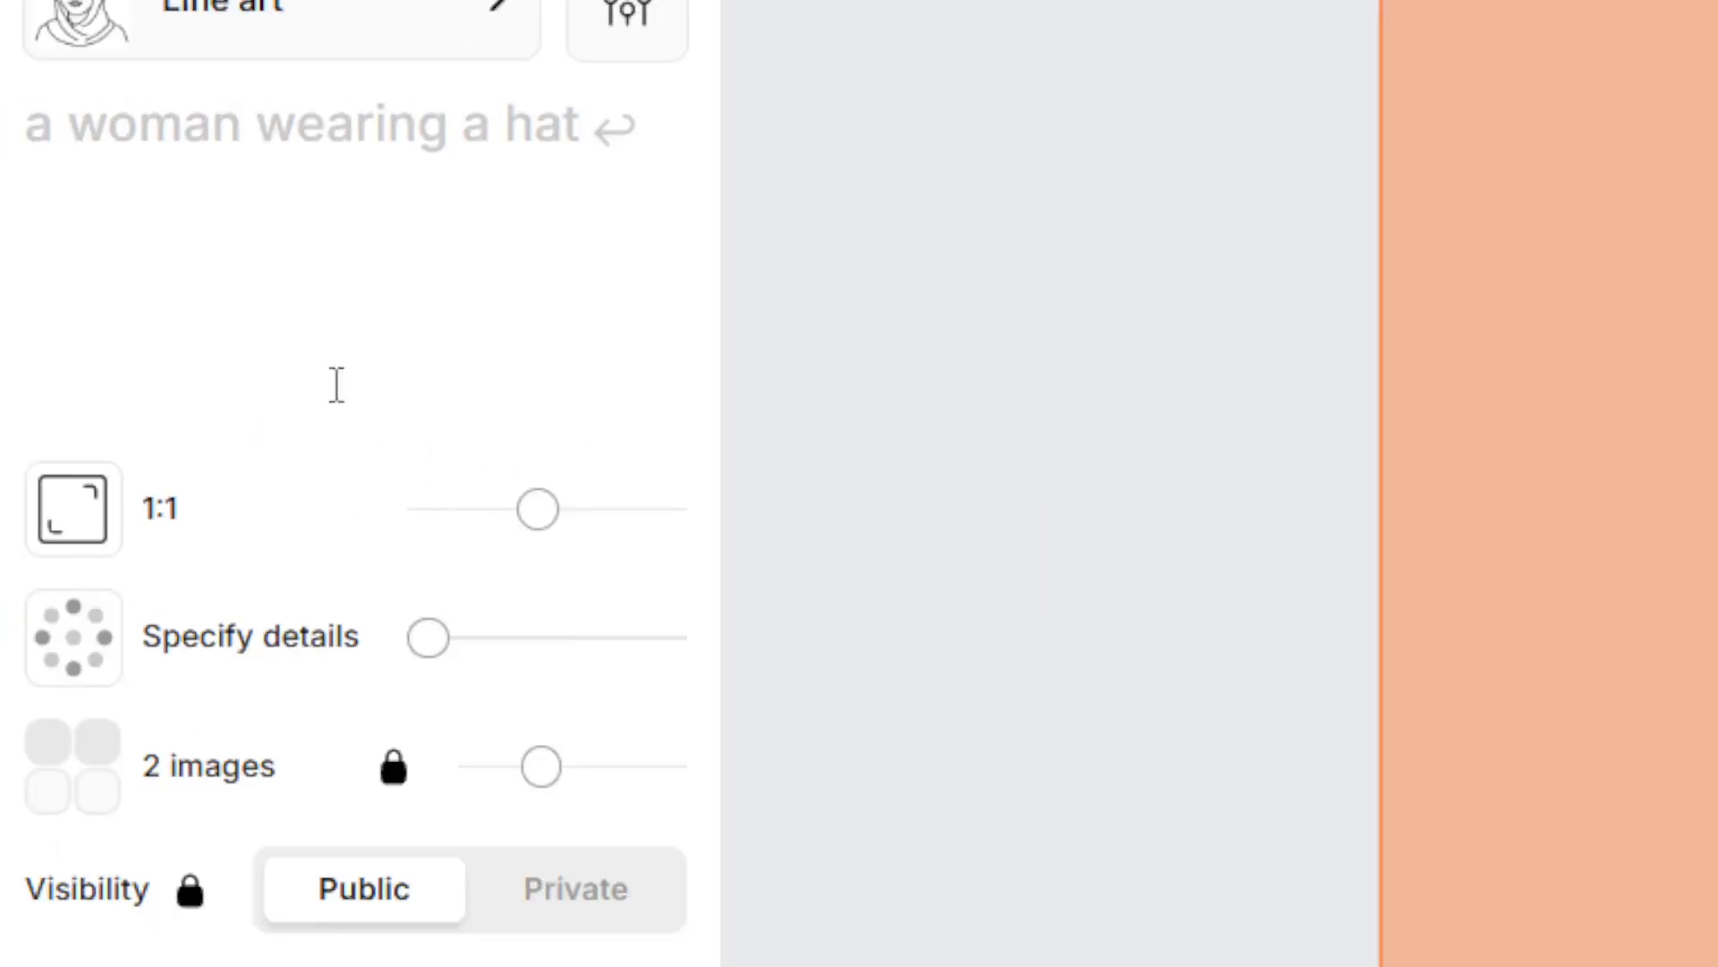
- Enter "a lizard" as the image prompt
left_click(158, 164)
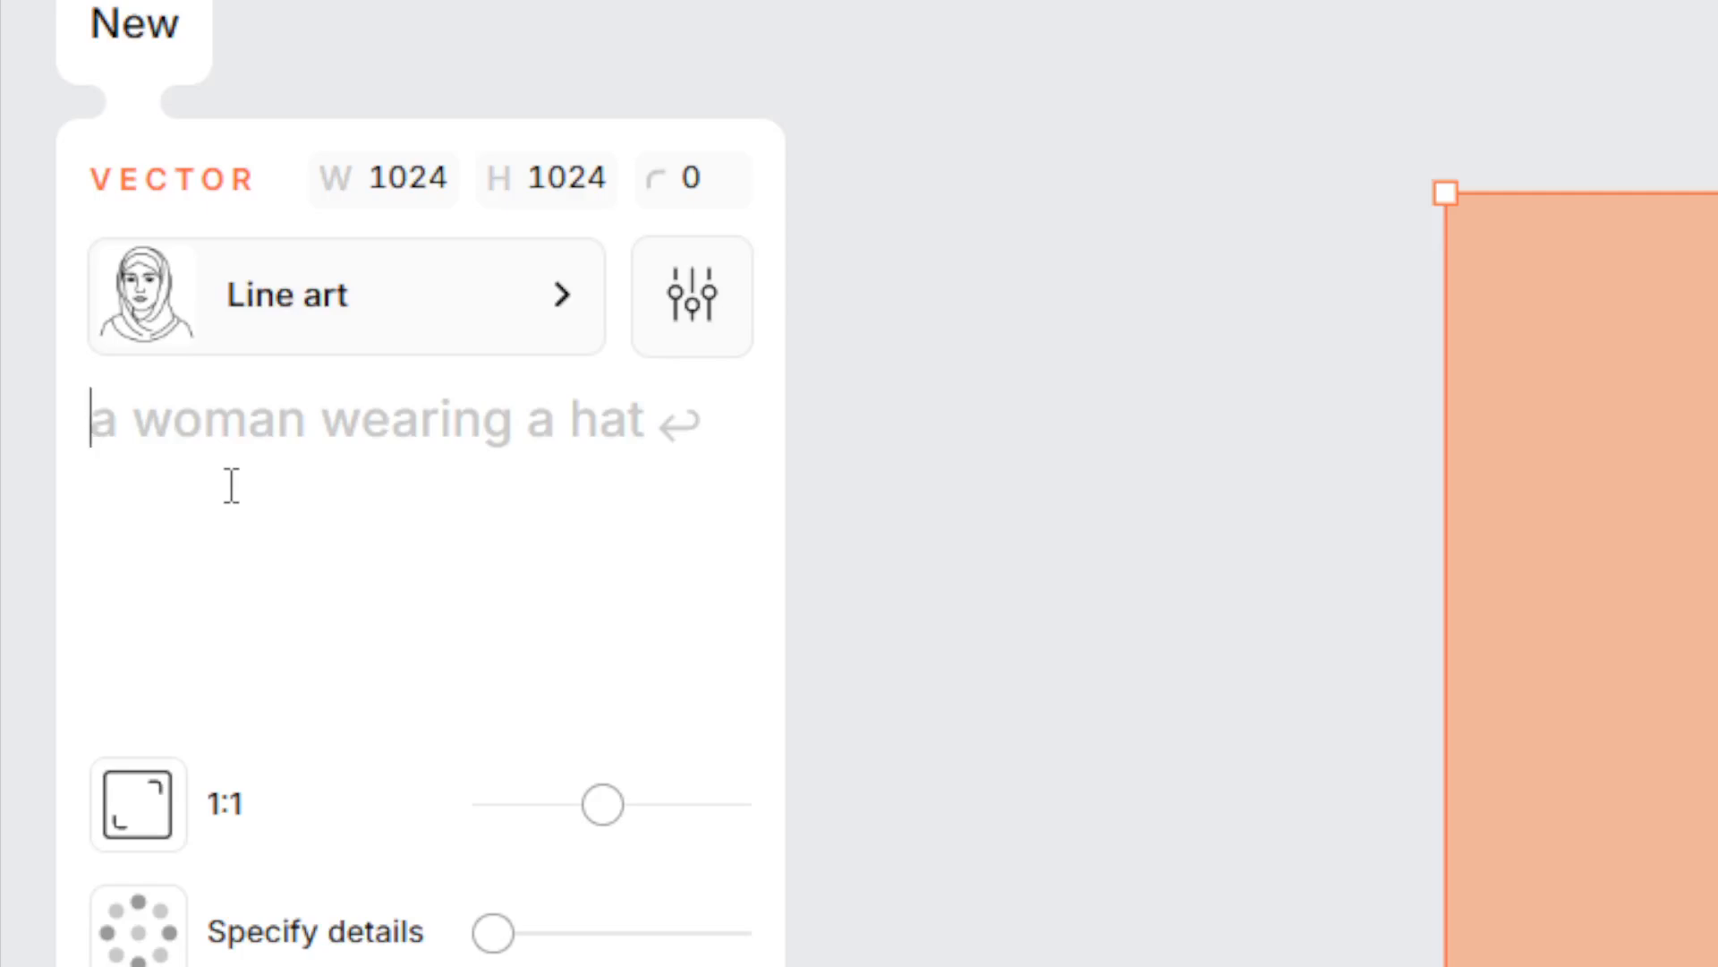
type("a lizaard")
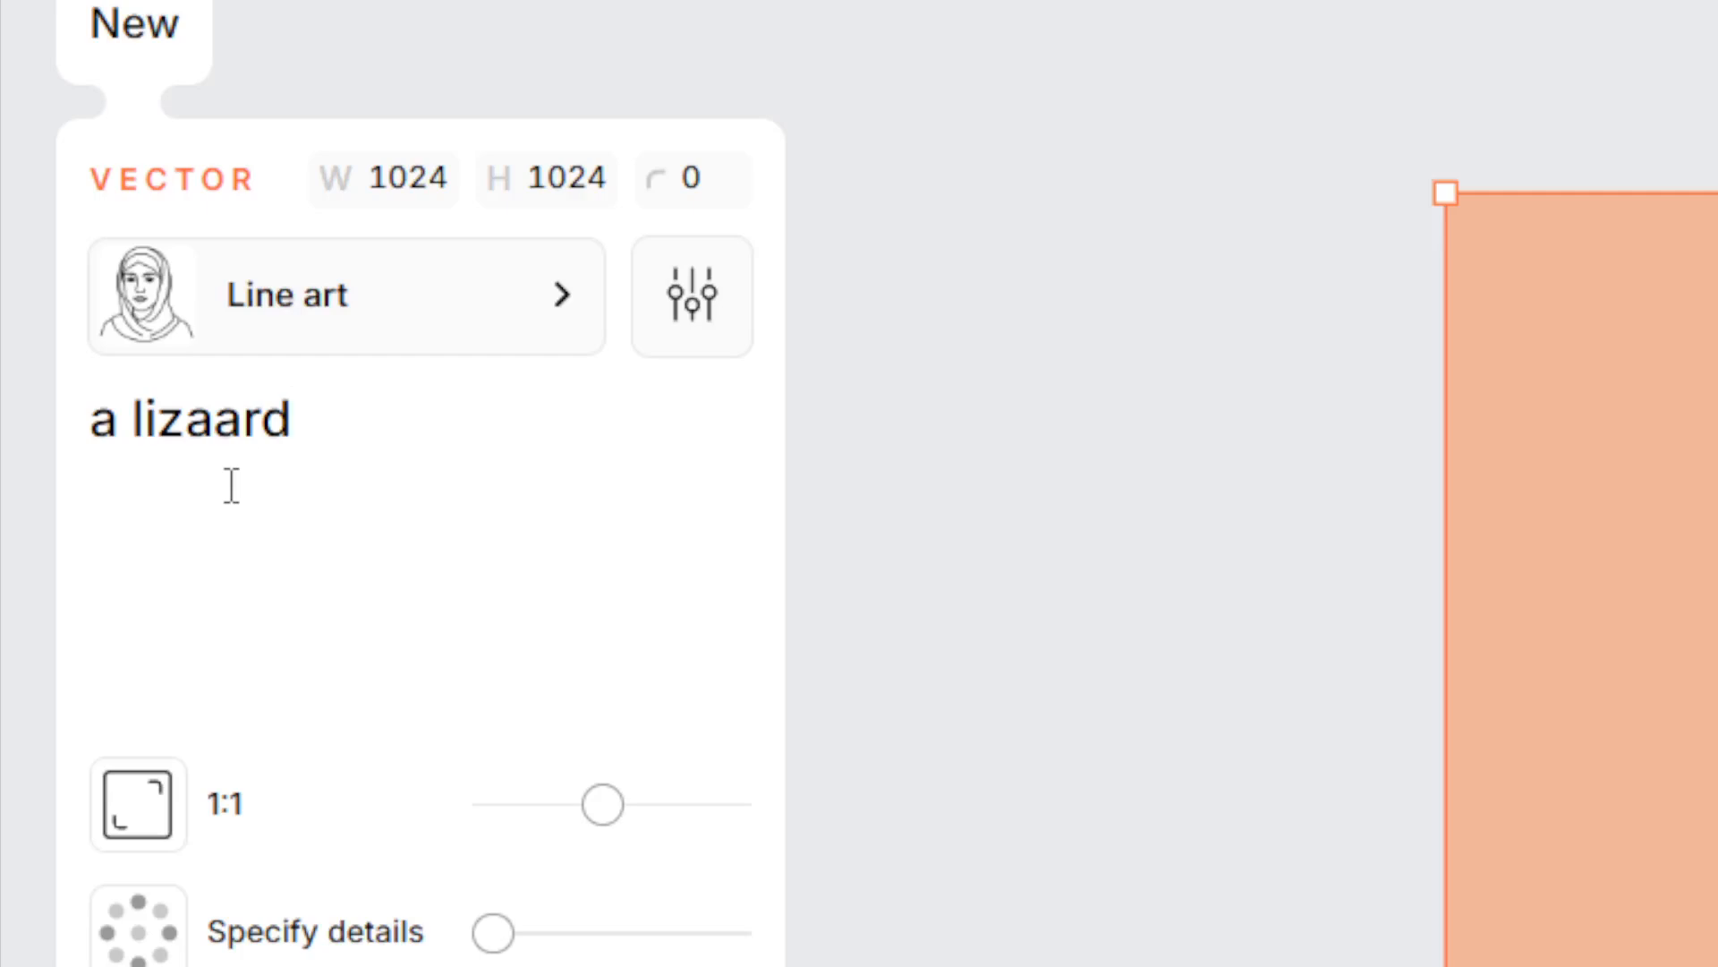
key("Left")
key("Left")
key("BackSpace")
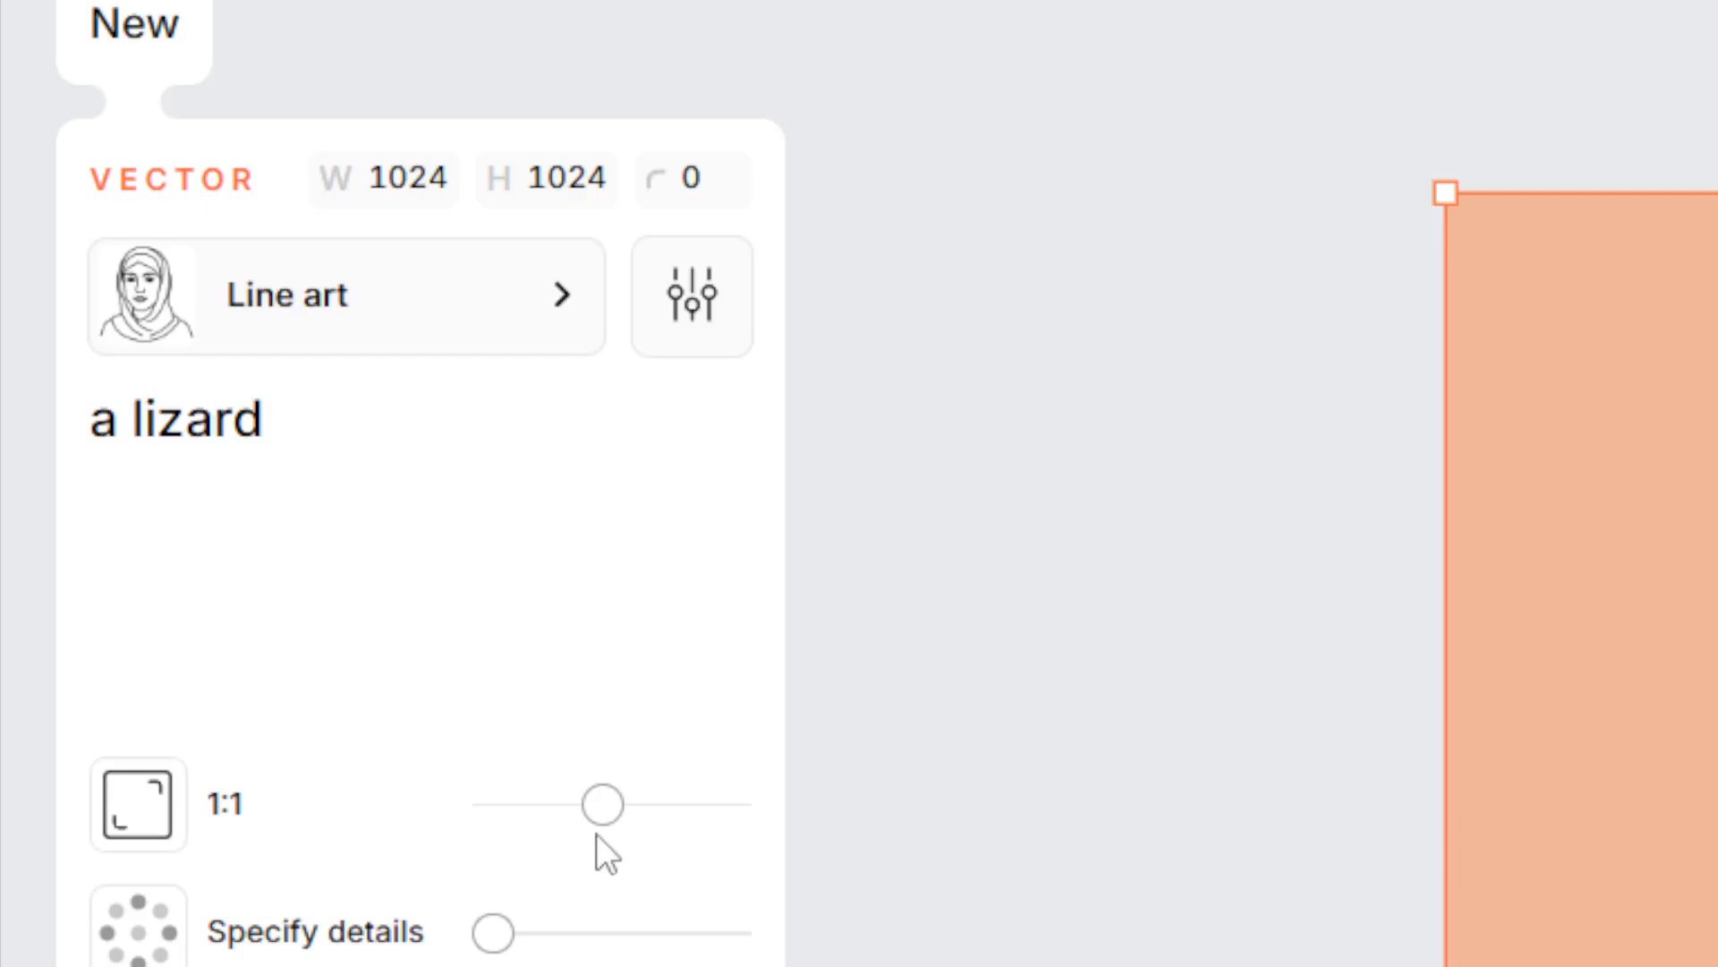
- Try different detail levels for the lizard, settle on Low and generate the images
mouse_move(604, 802)
left_mouse_down()
mouse_move(397, 810)
mouse_move(710, 798)
mouse_move(733, 774)
mouse_move(710, 798)
mouse_move(582, 808)
mouse_move(615, 810)
left_mouse_up()
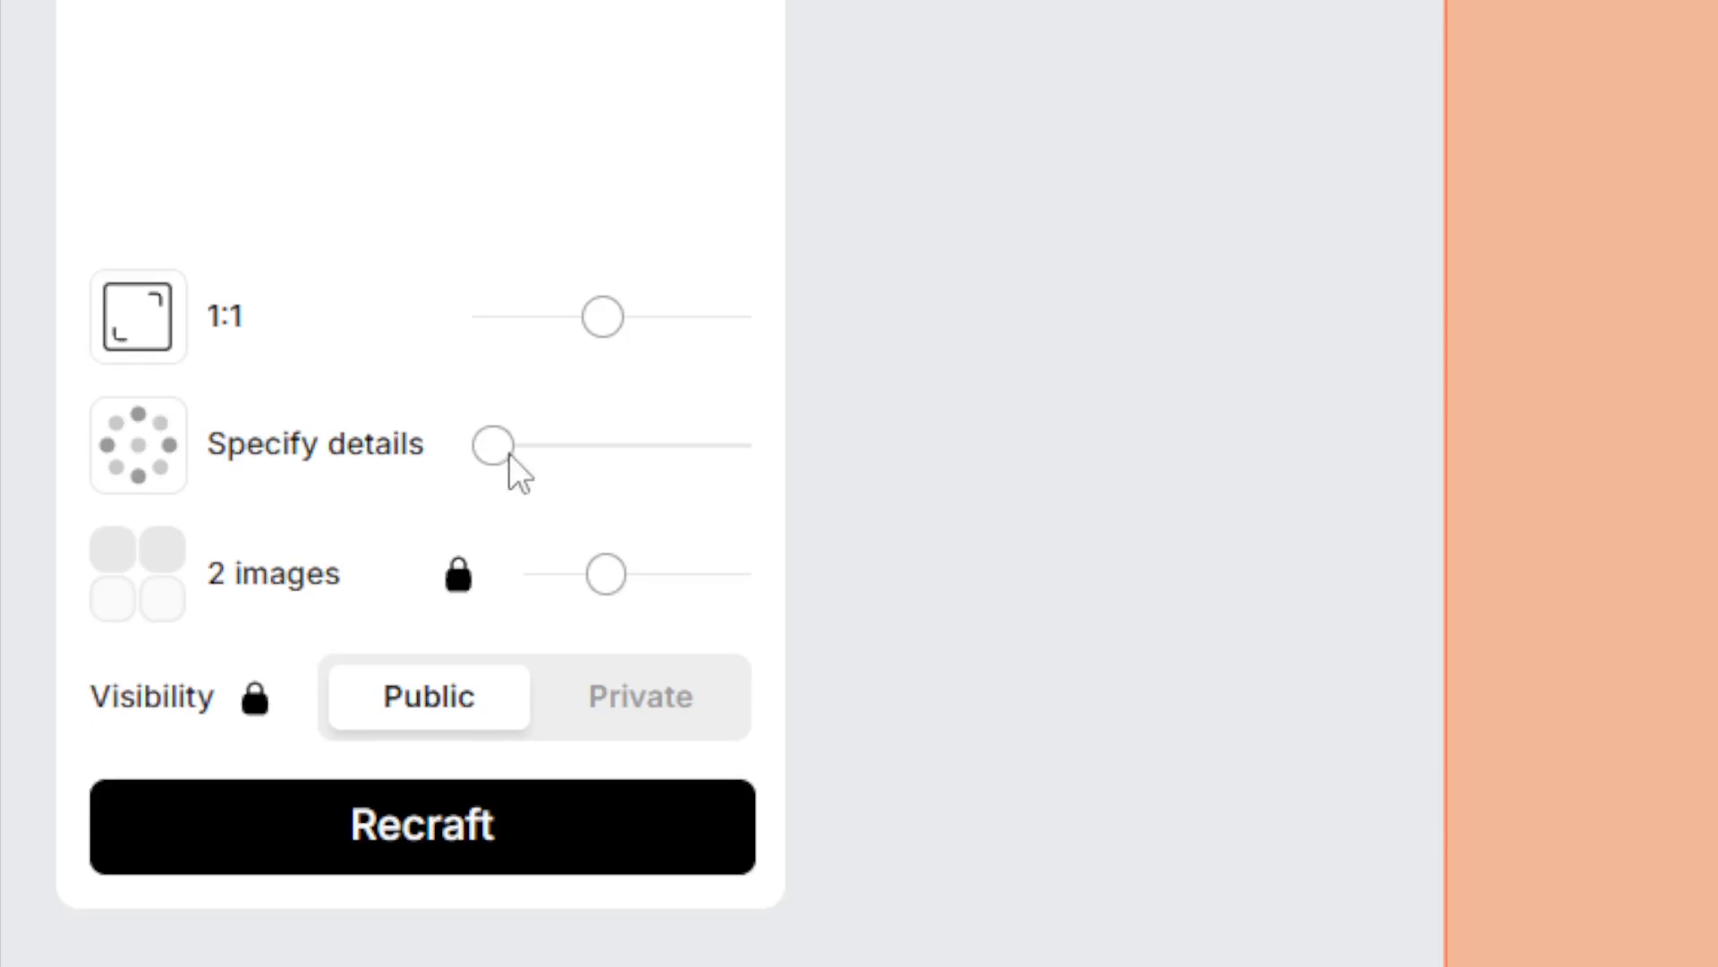
left_click_drag(509, 454, 847, 441)
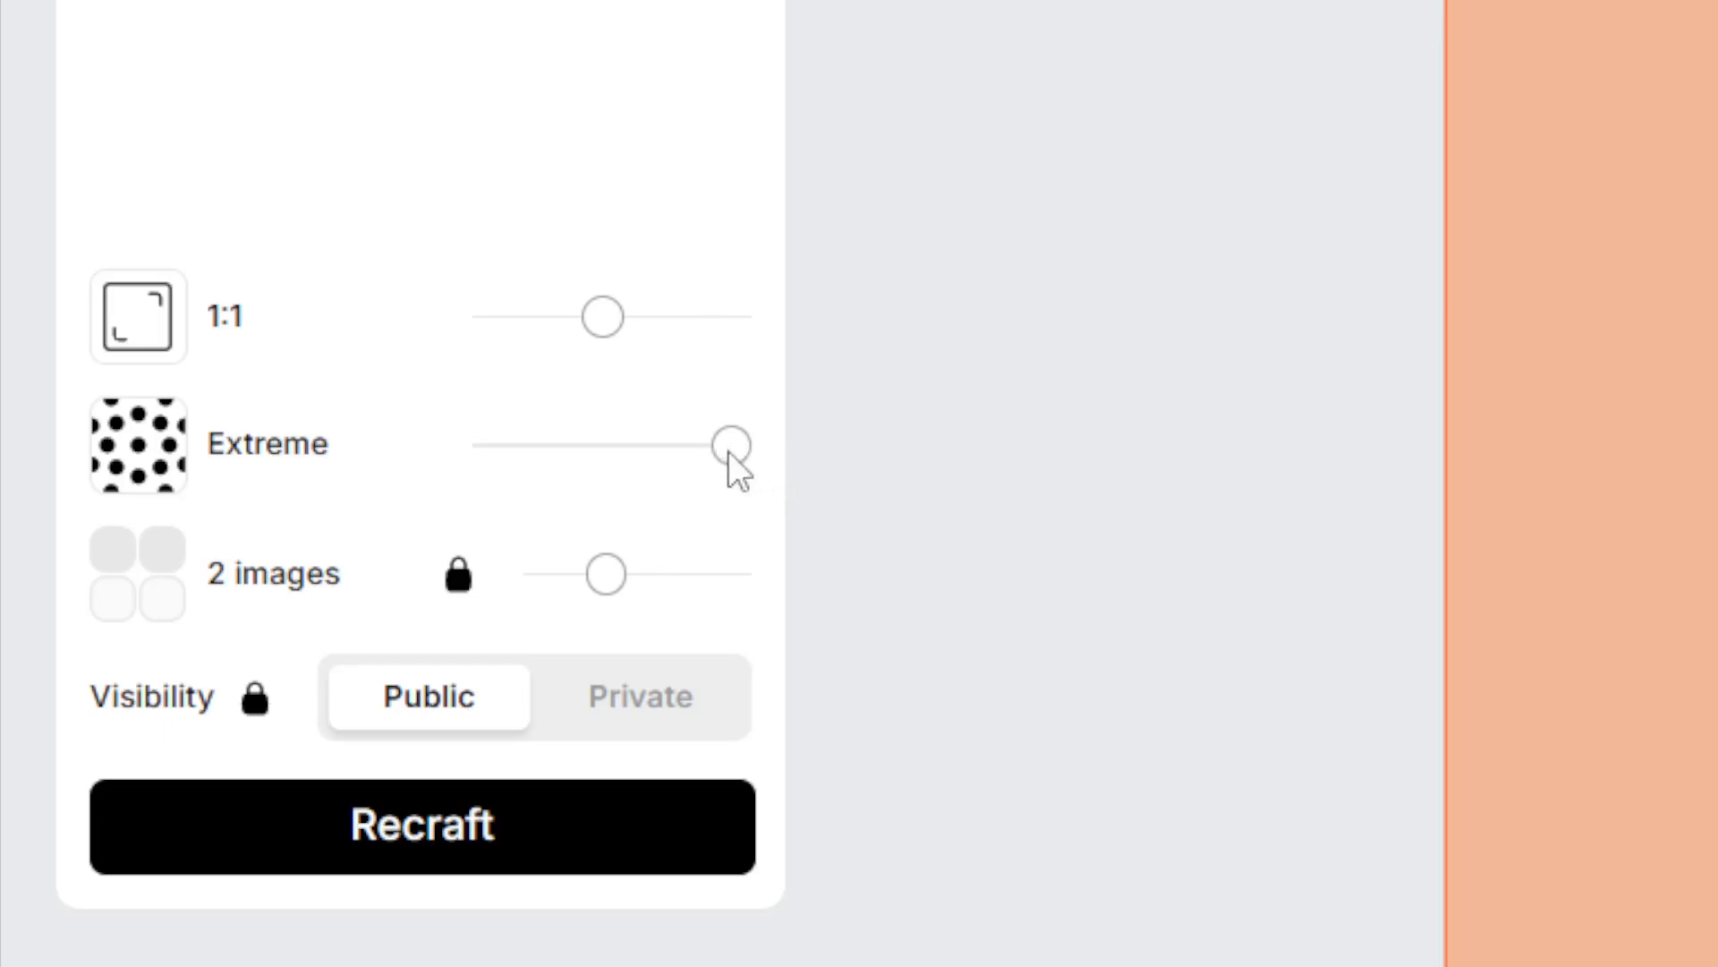
left_click_drag(729, 451, 542, 448)
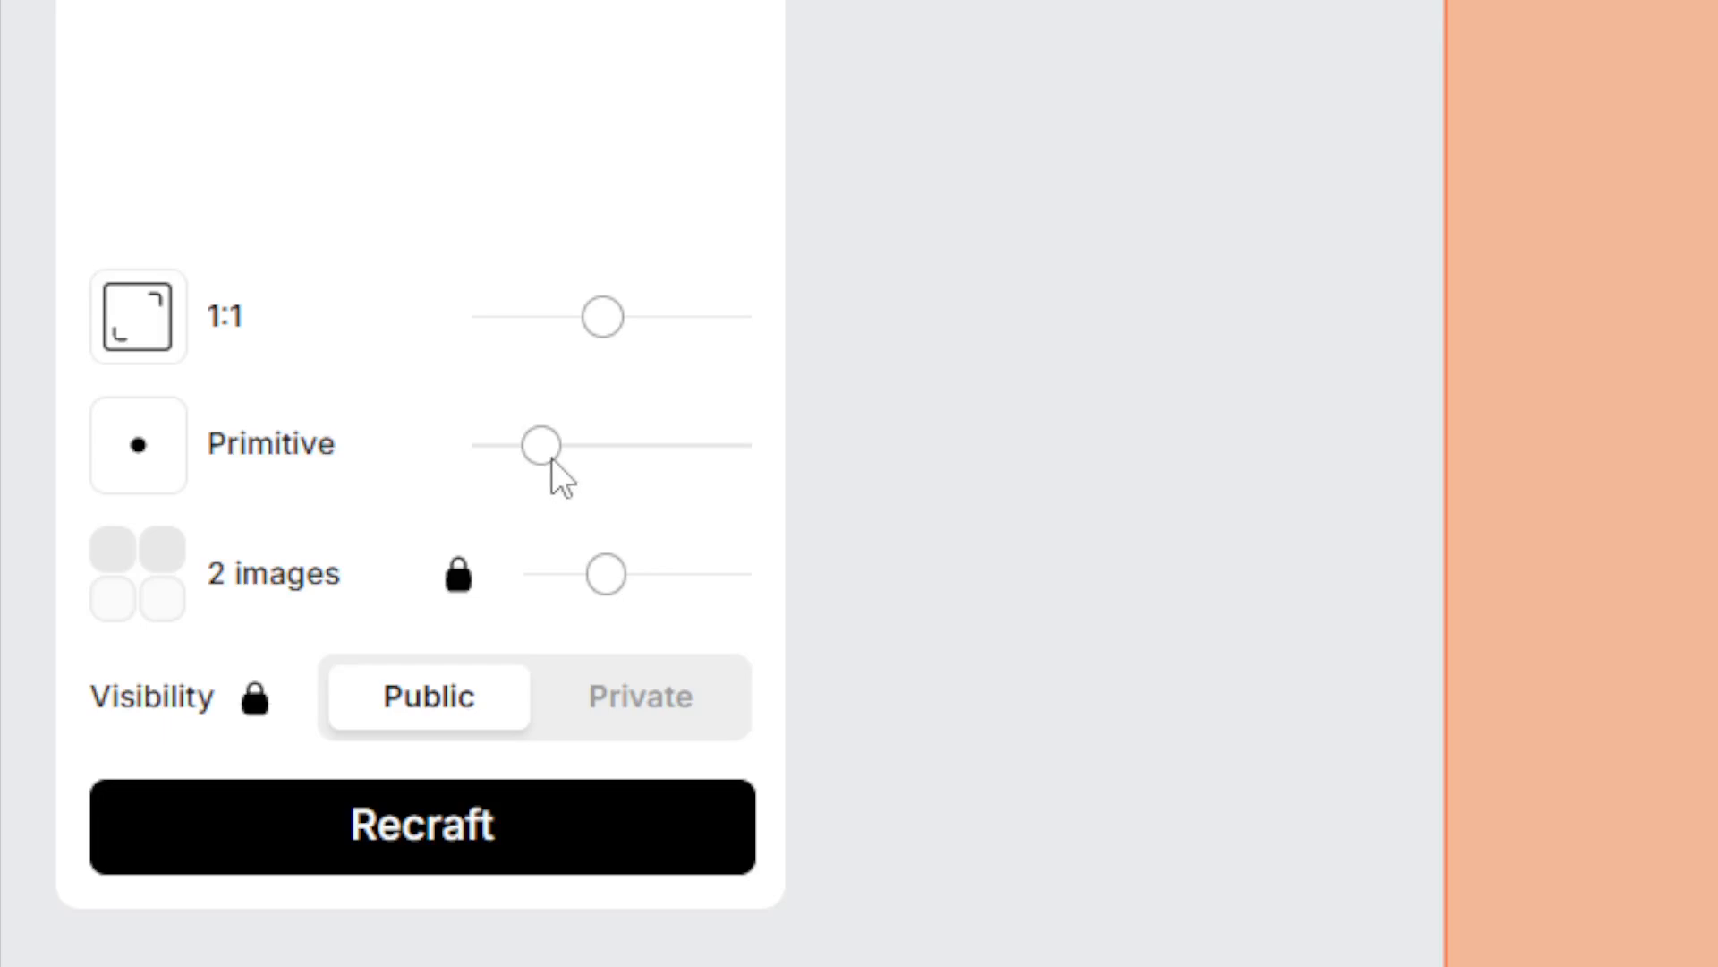
left_click_drag(550, 451, 584, 456)
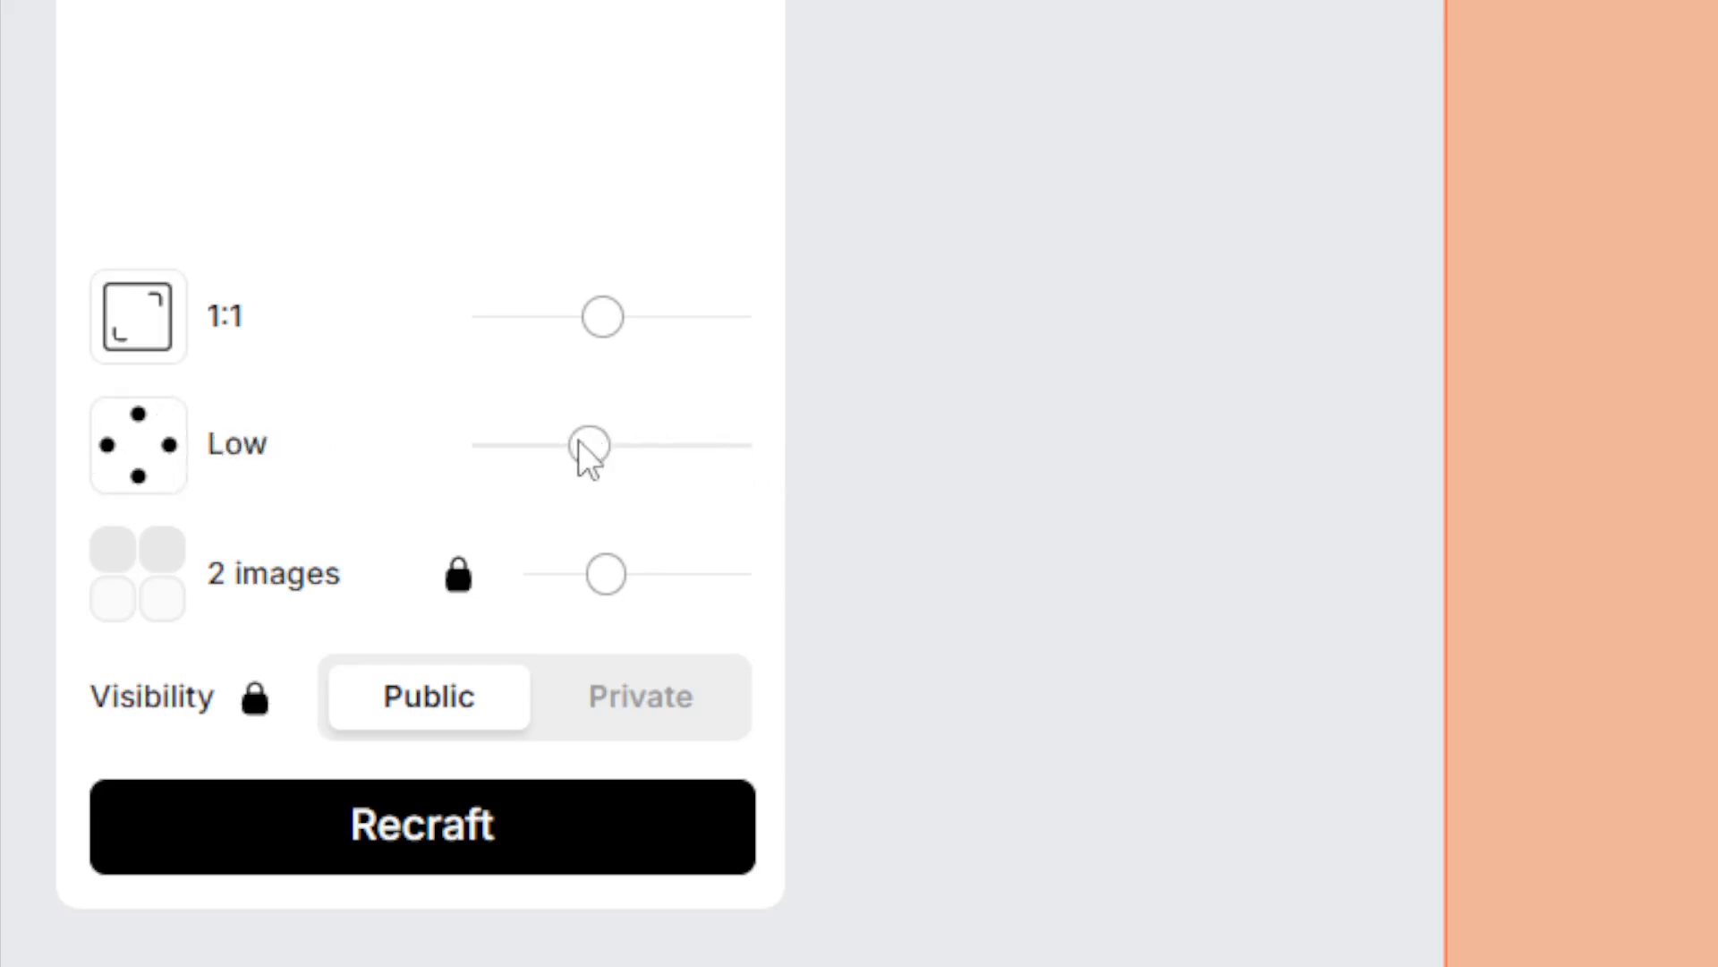
left_click(638, 439)
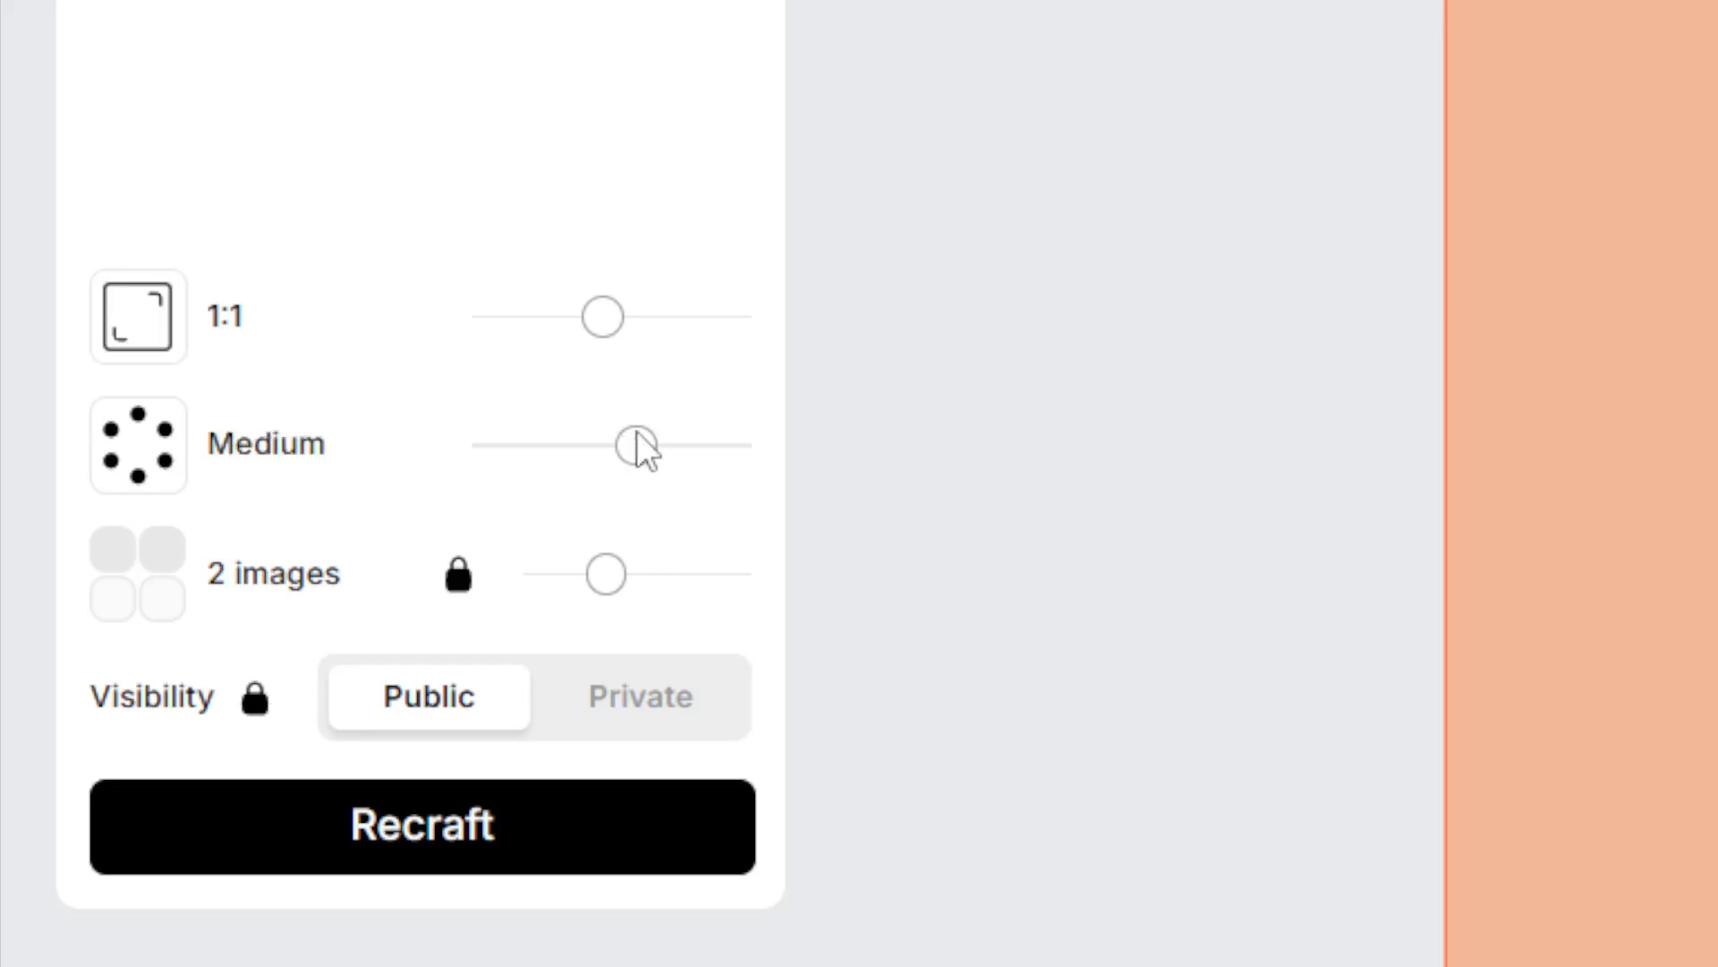
left_click_drag(638, 439, 578, 439)
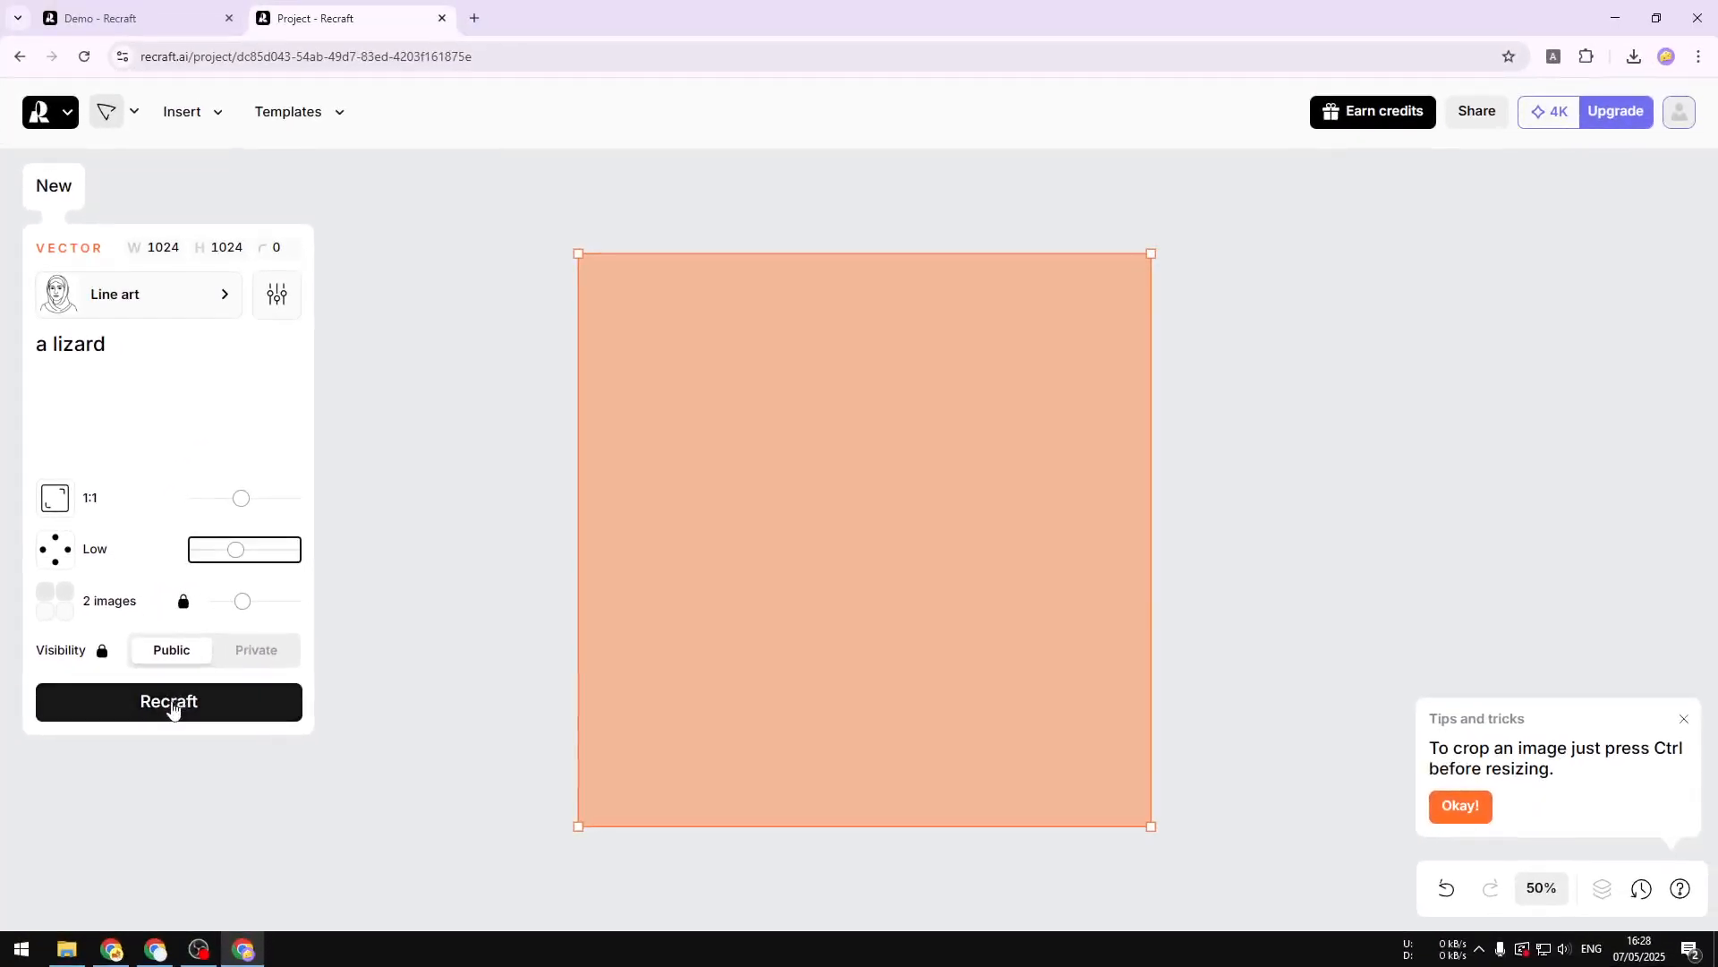
left_click(170, 703)
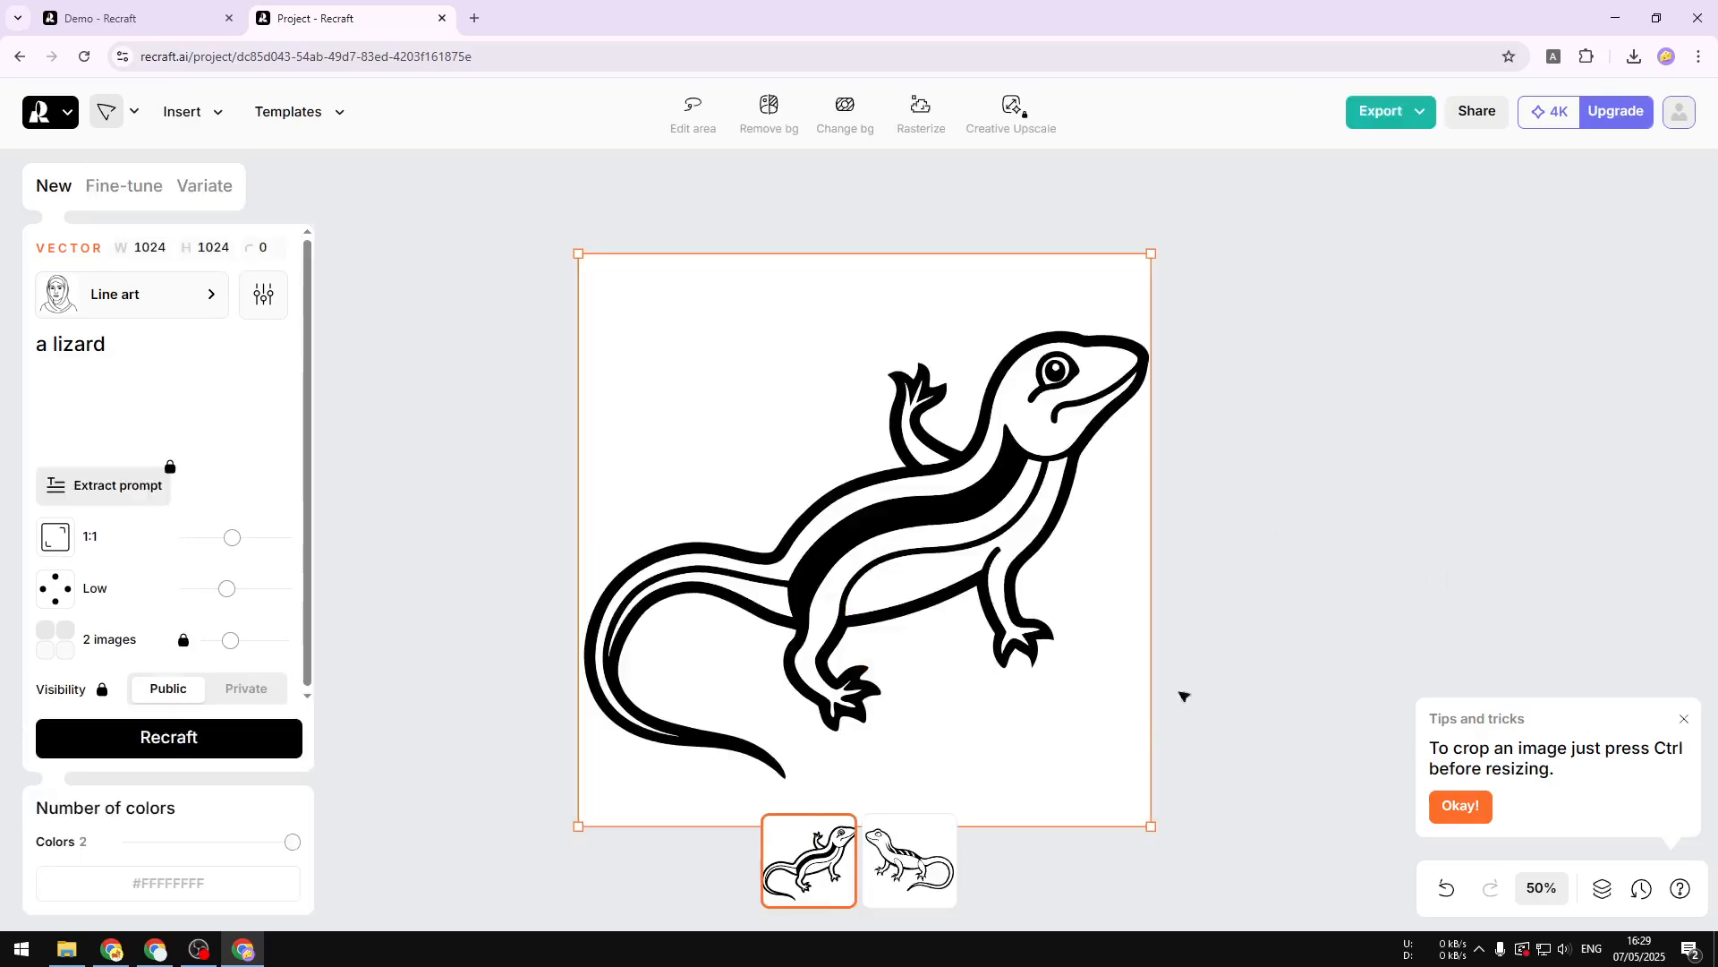
- Compare the two generated lizard variants, ending on the second one
left_click(914, 878)
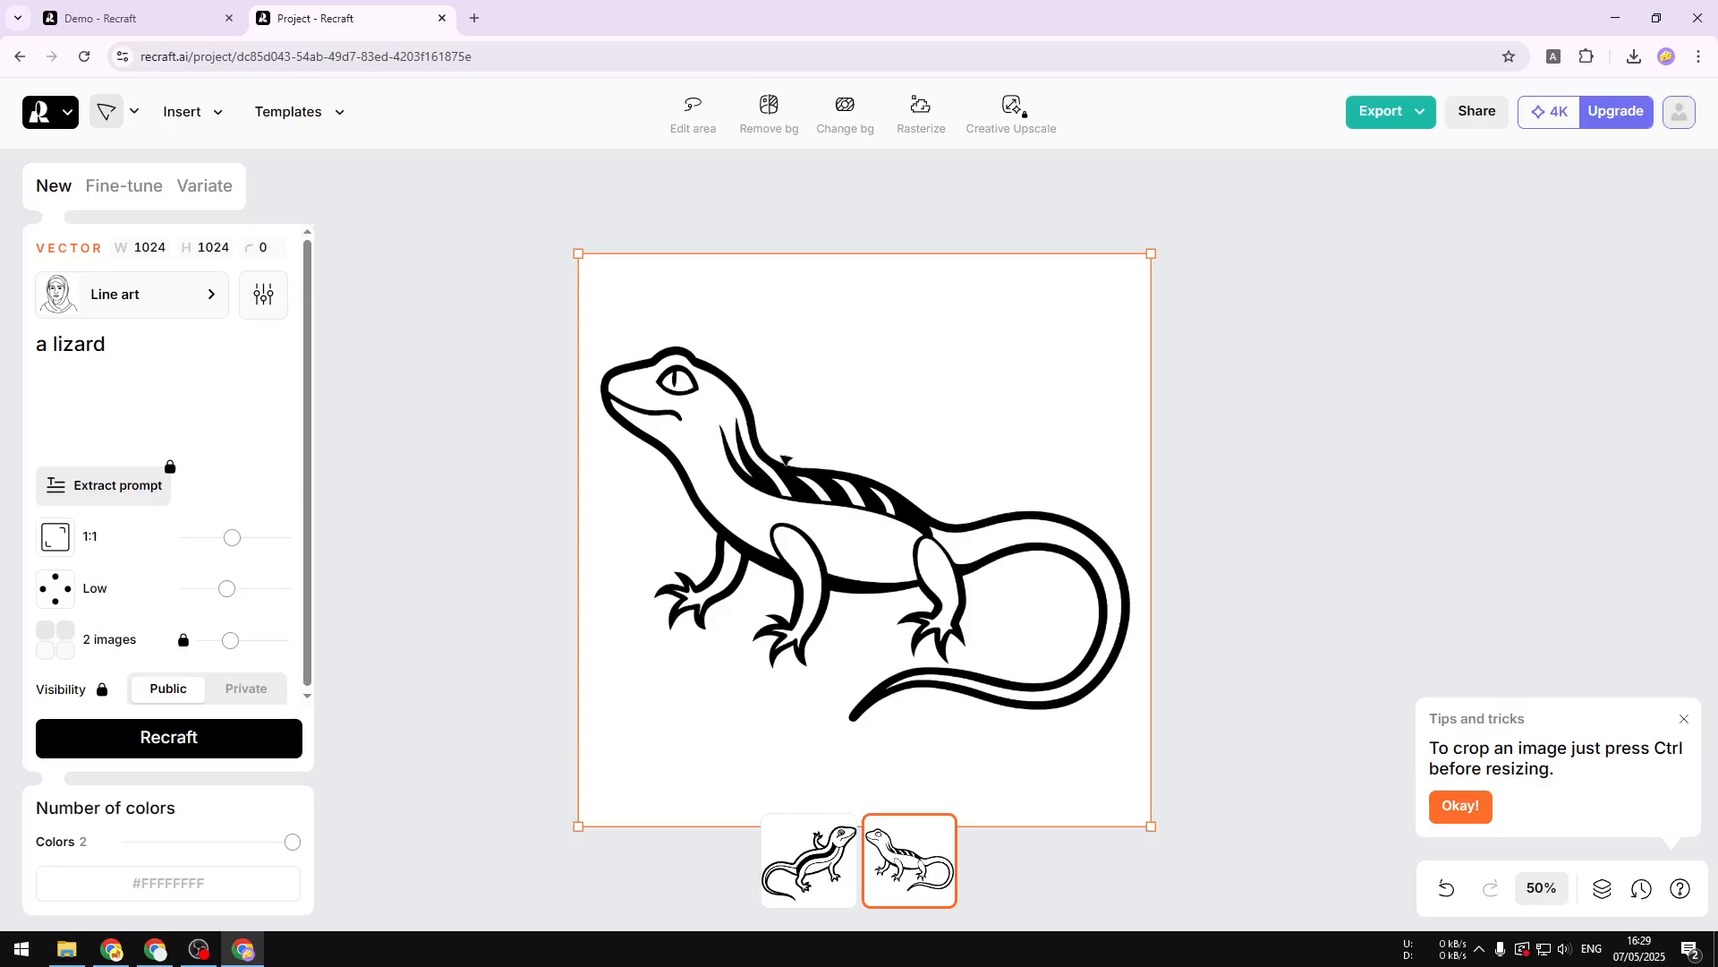
left_click(815, 878)
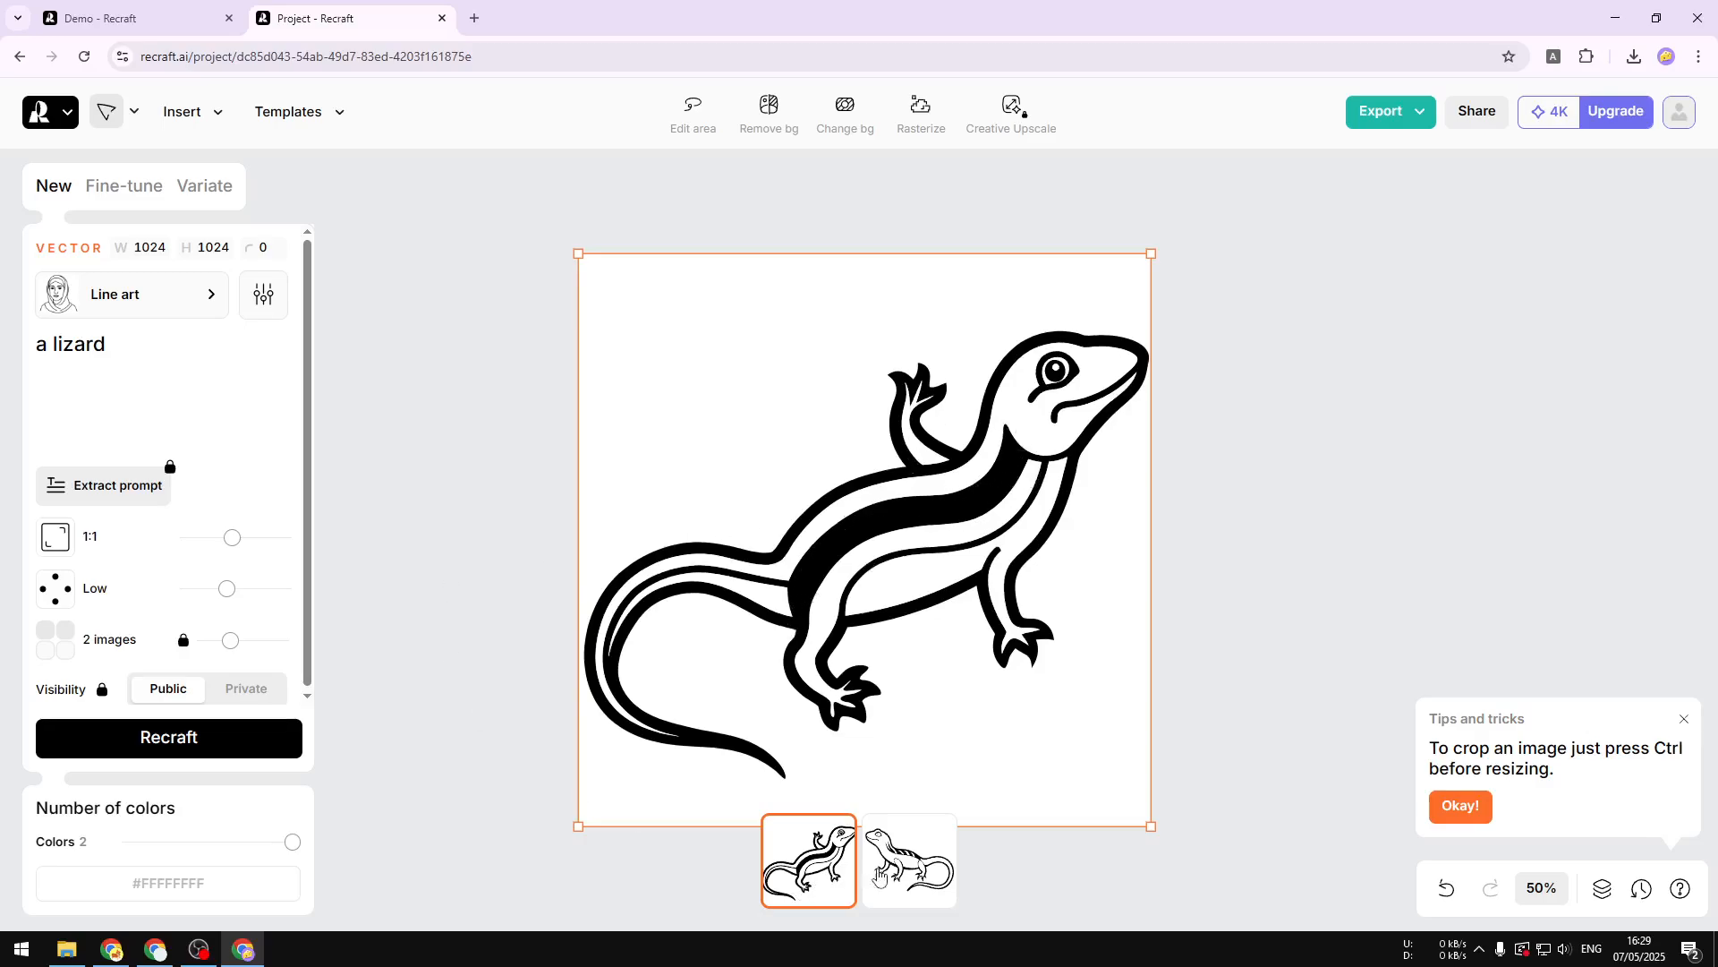
left_click(909, 866)
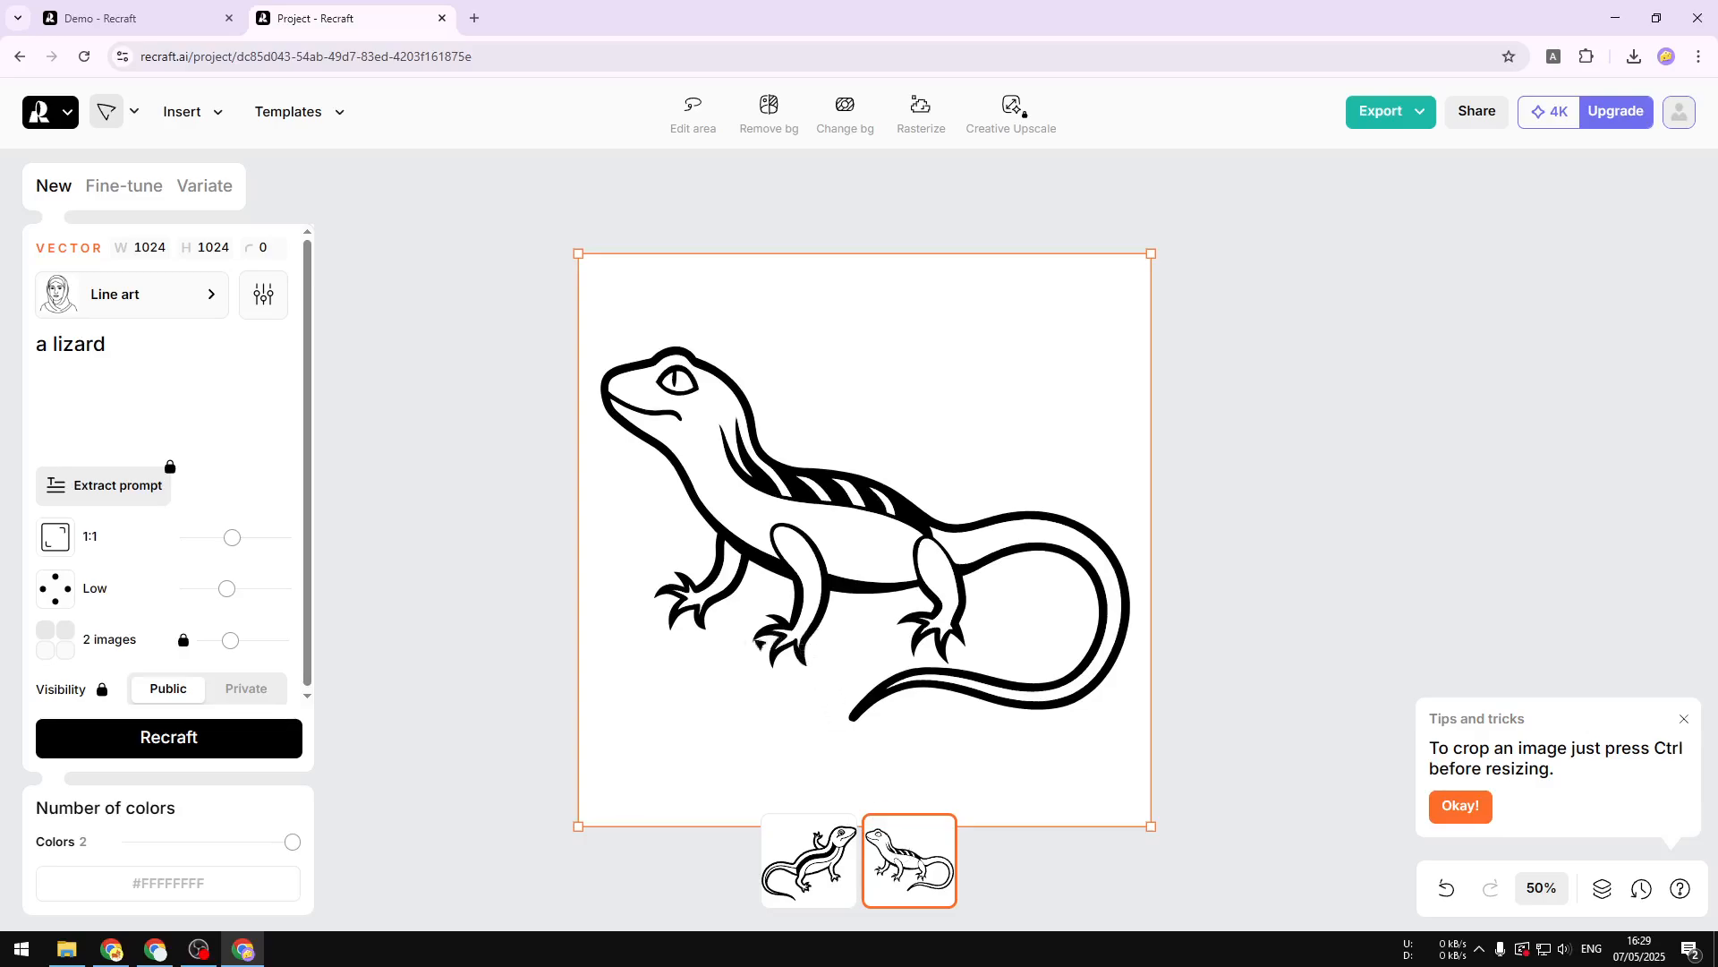
- Set the lizard's detail level to Primitive and regenerate the images
left_click_drag(227, 589, 210, 589)
left_click(214, 745)
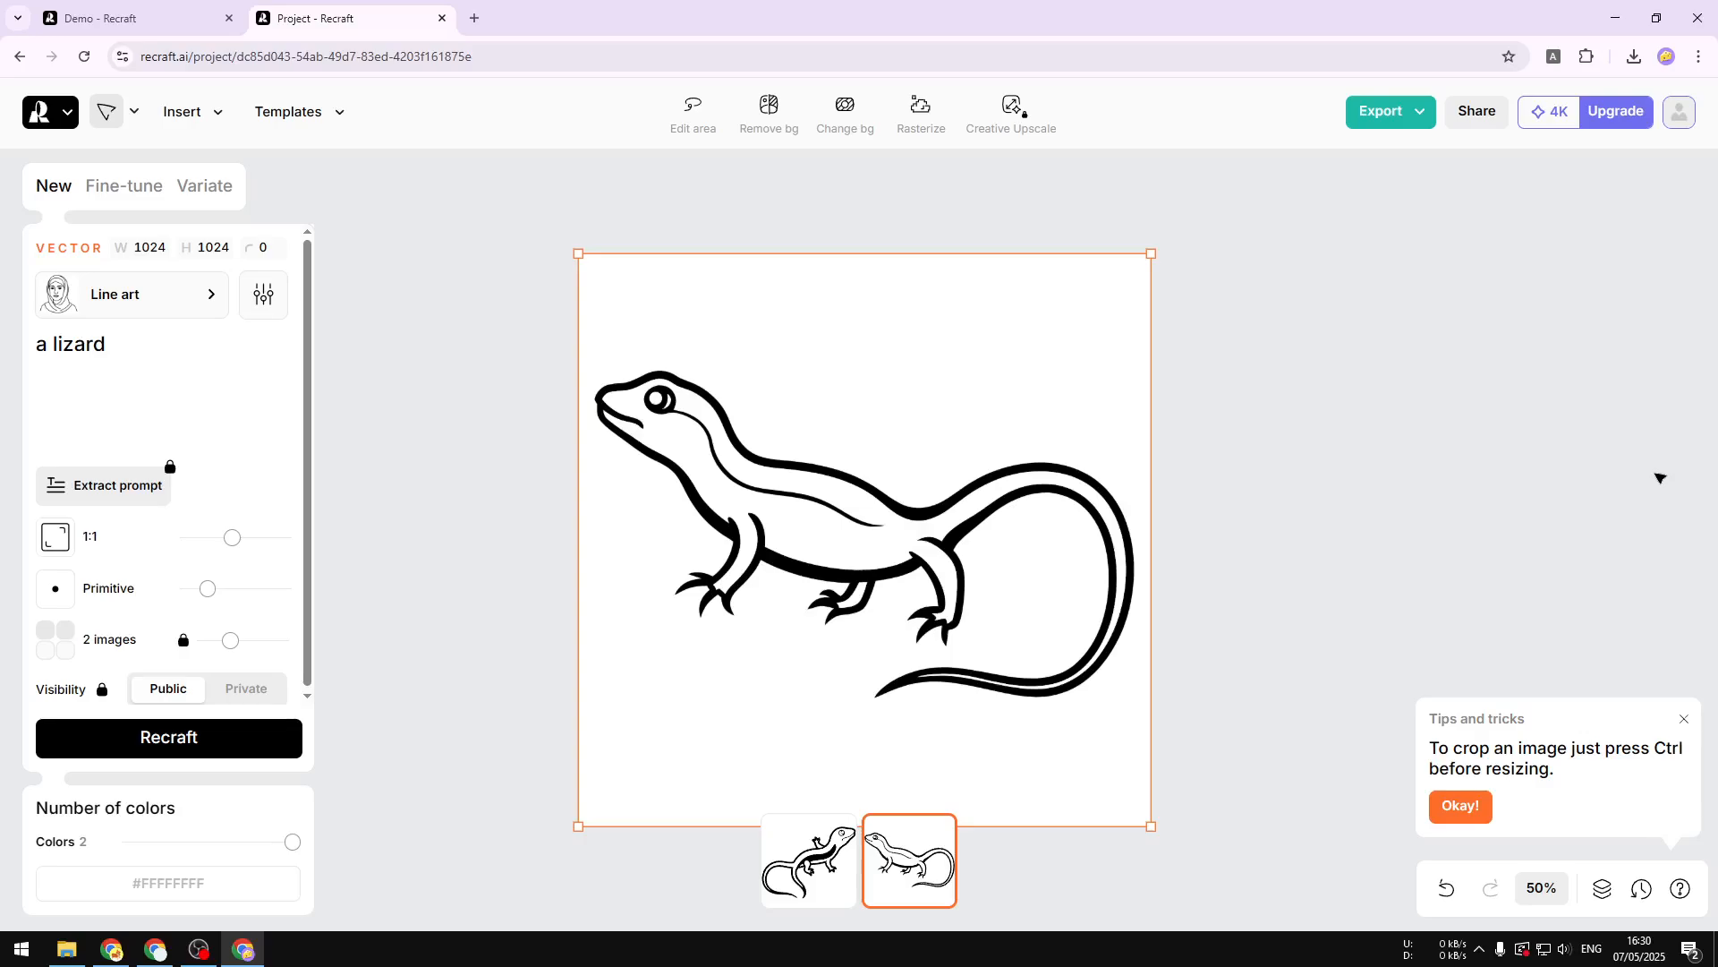
- Add an image set beside the lizard and apply the Line art style showing a woman in a headscarf to it
left_click_drag(1656, 454, 899, 424)
left_click(672, 358)
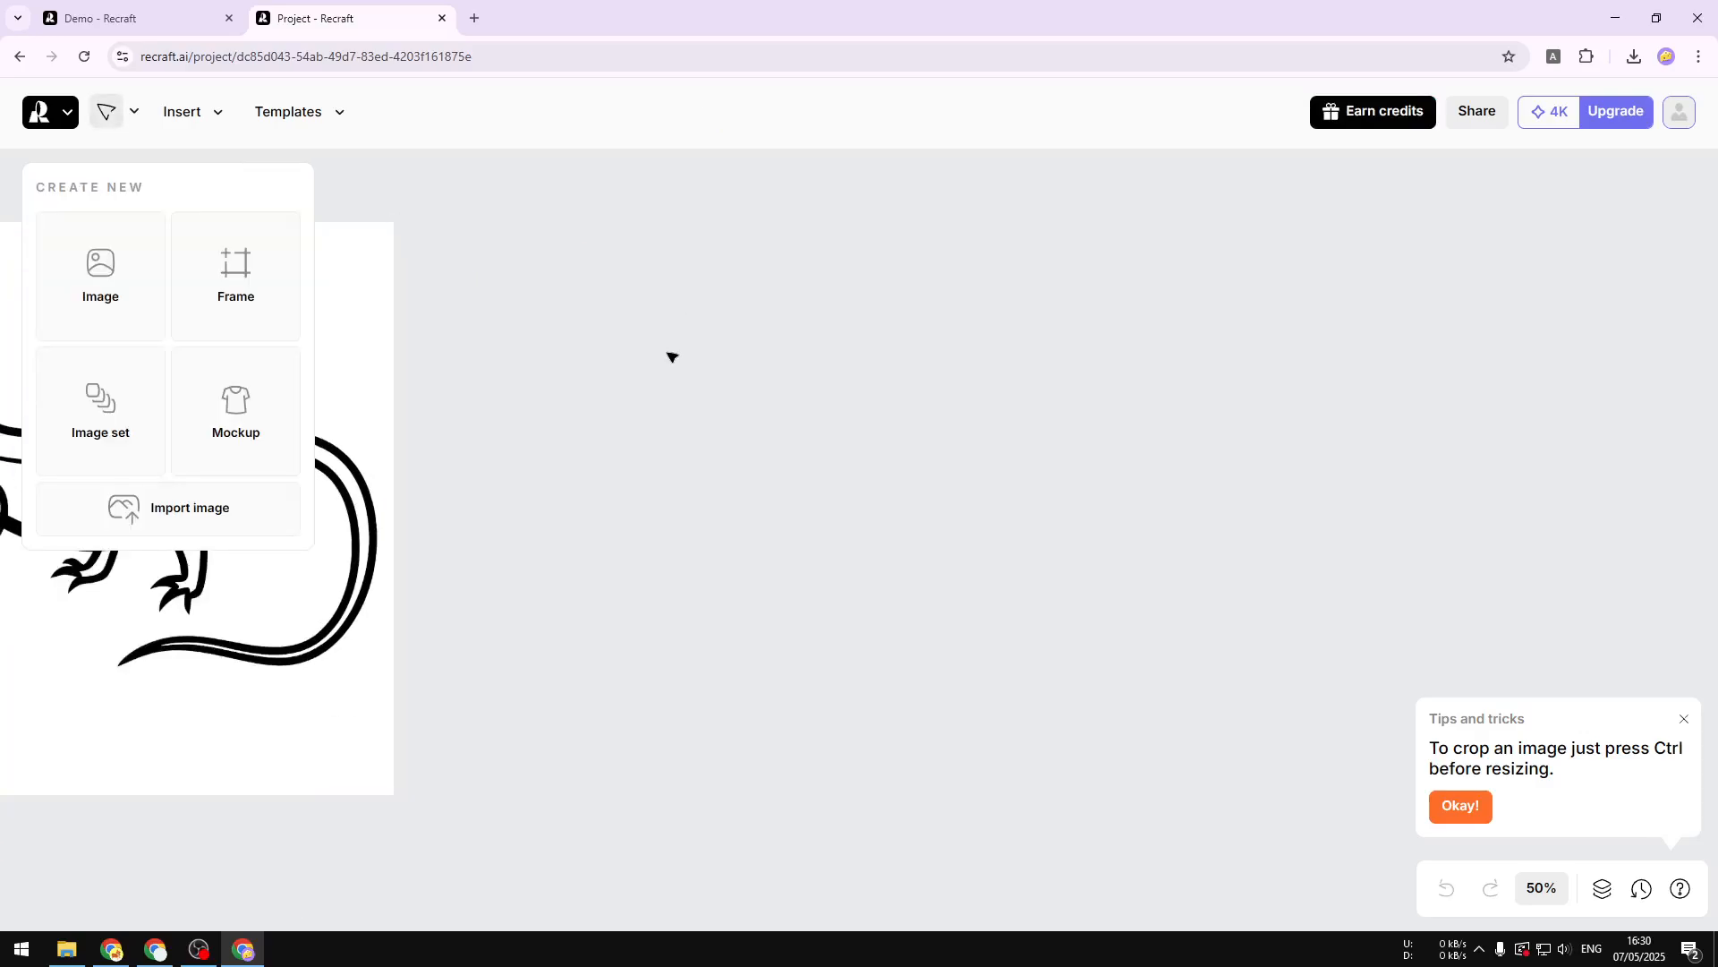
left_click(94, 417)
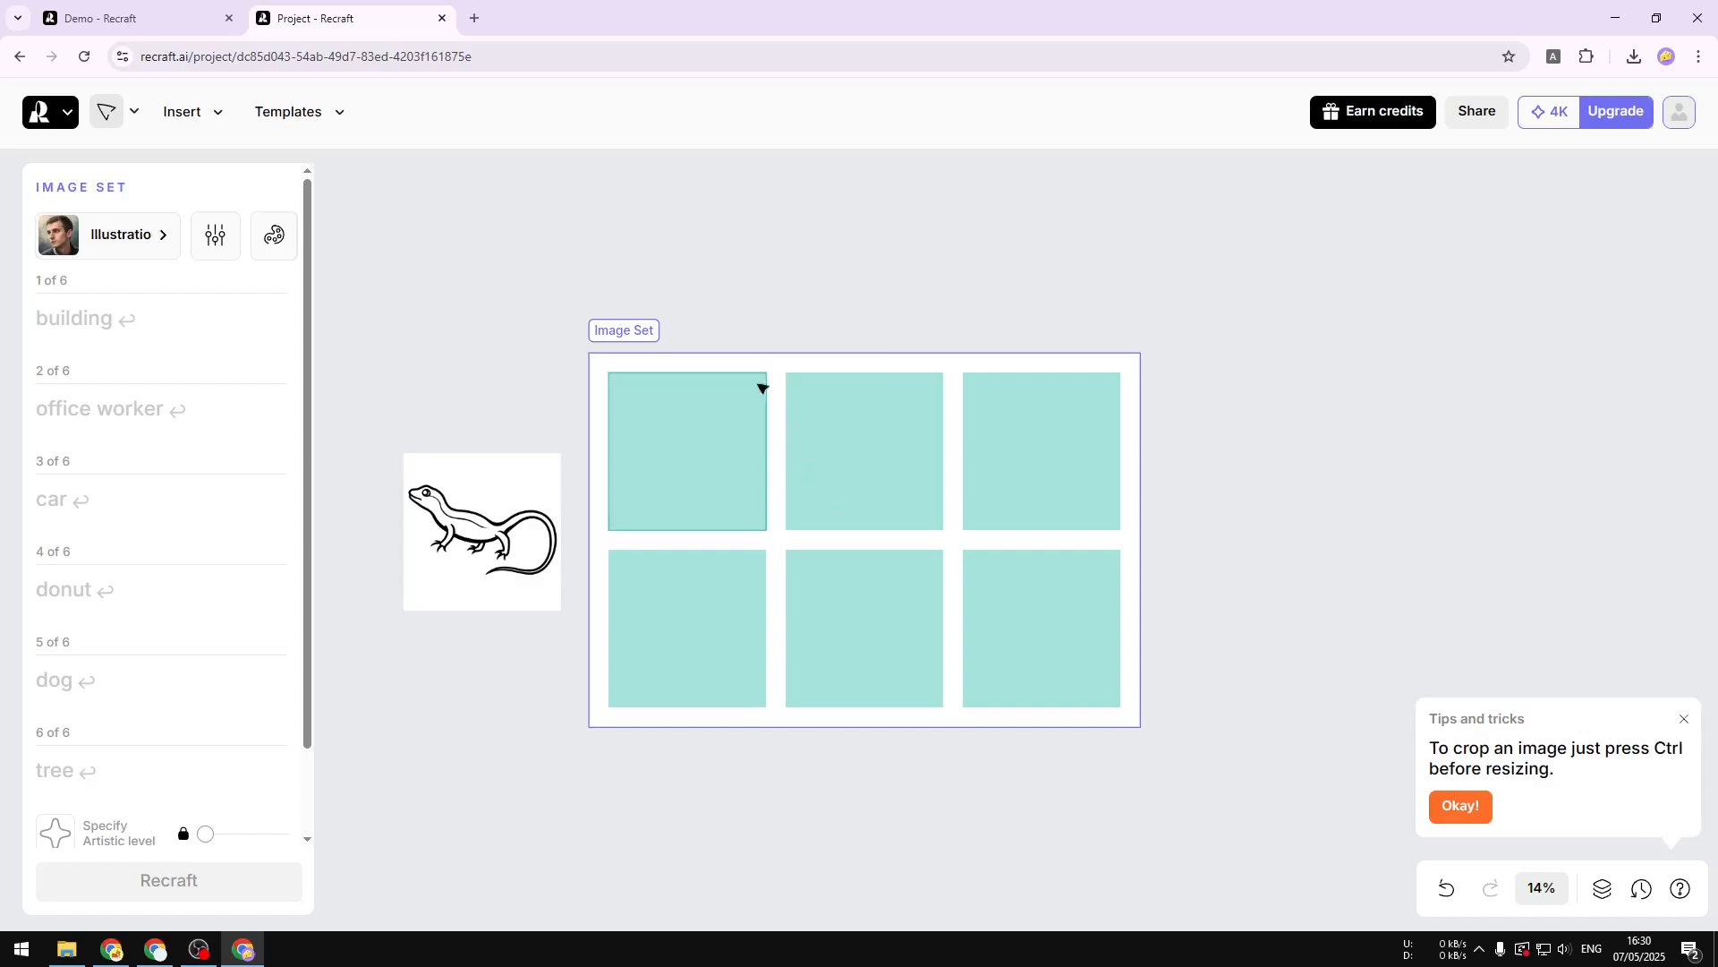
left_click(105, 243)
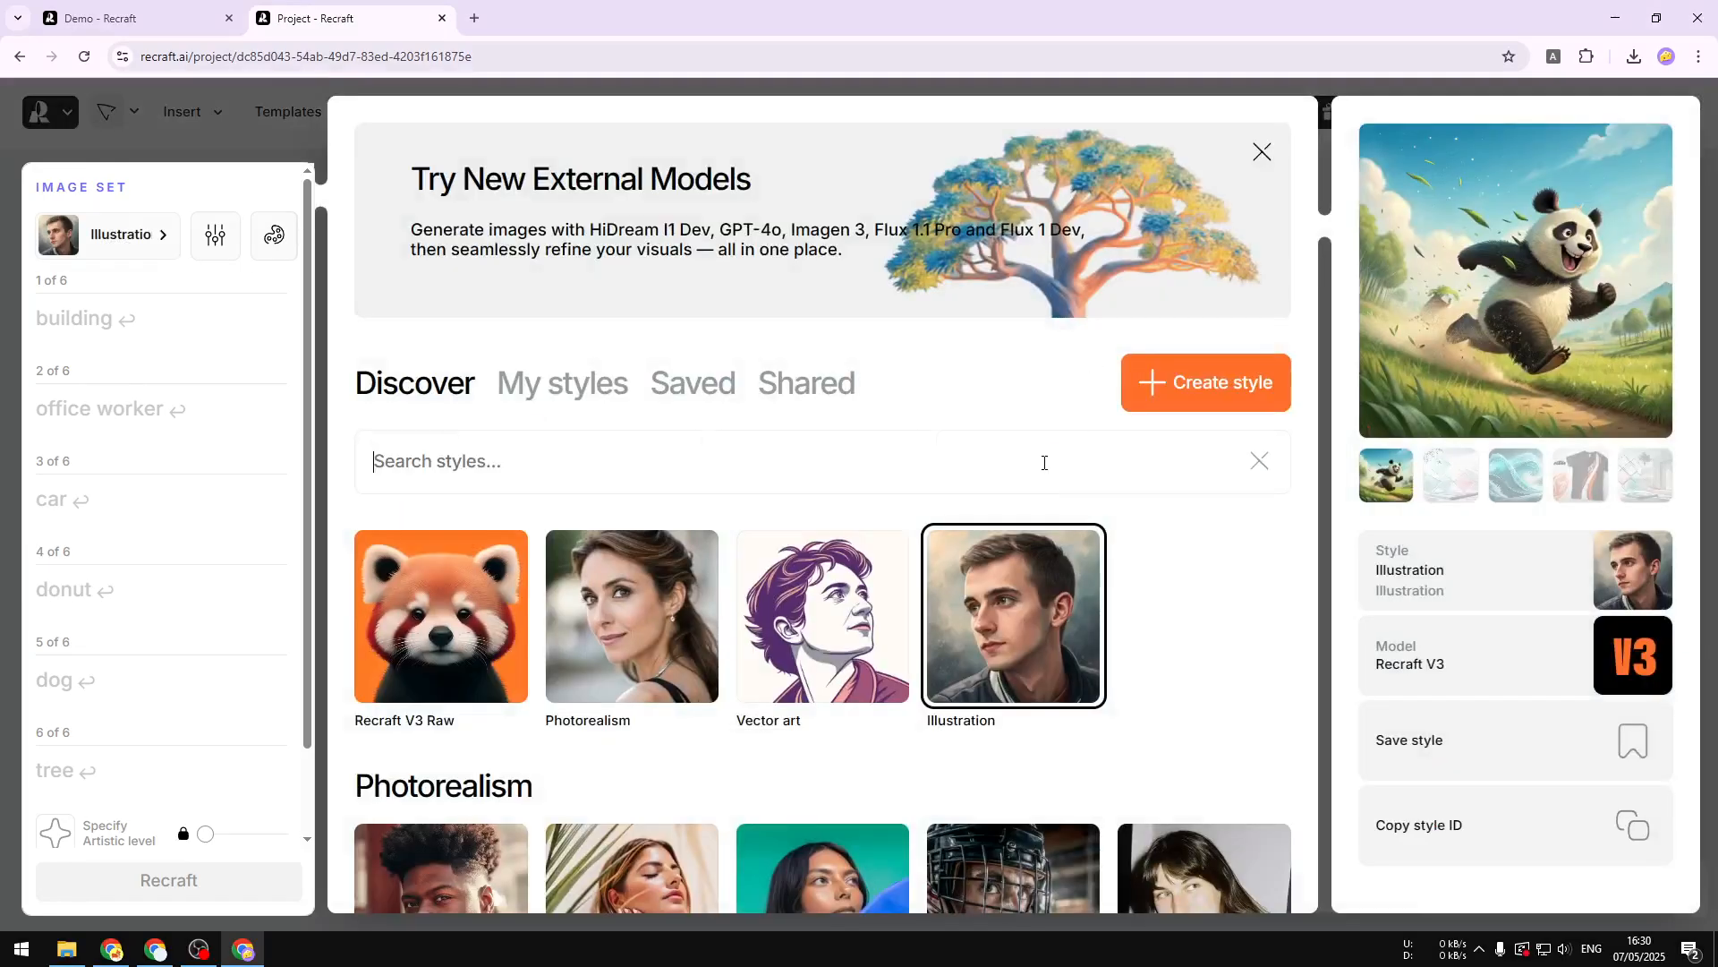
left_click(1085, 458)
type("line art")
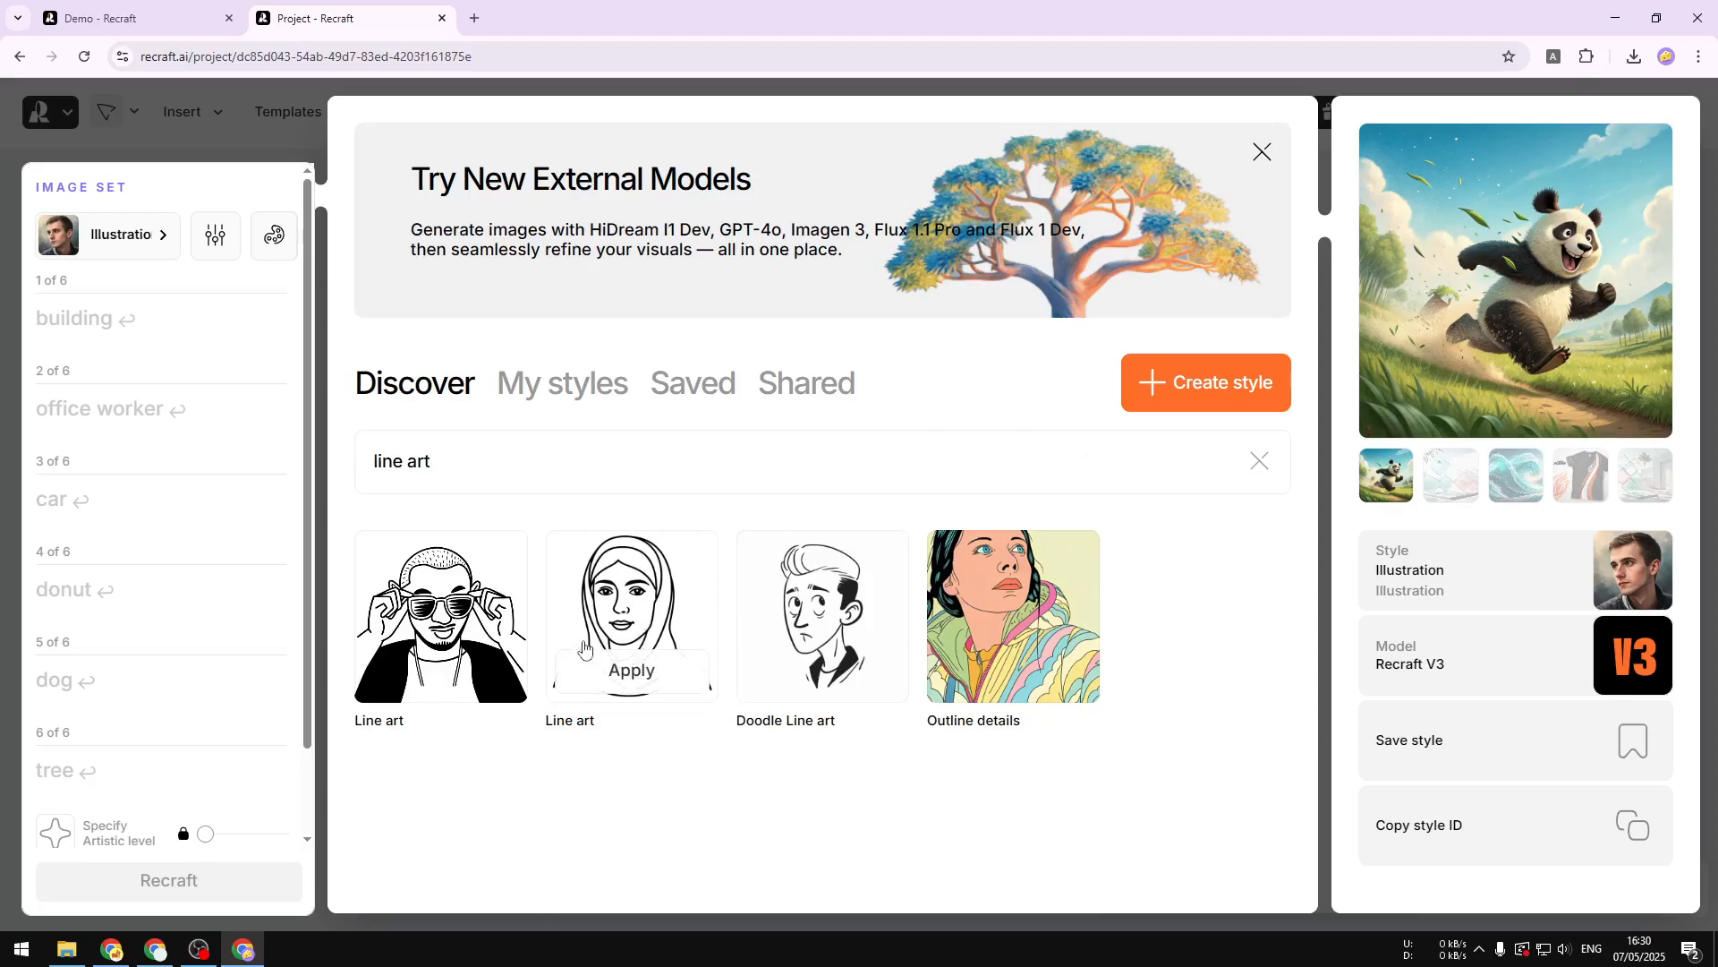
left_click(629, 608)
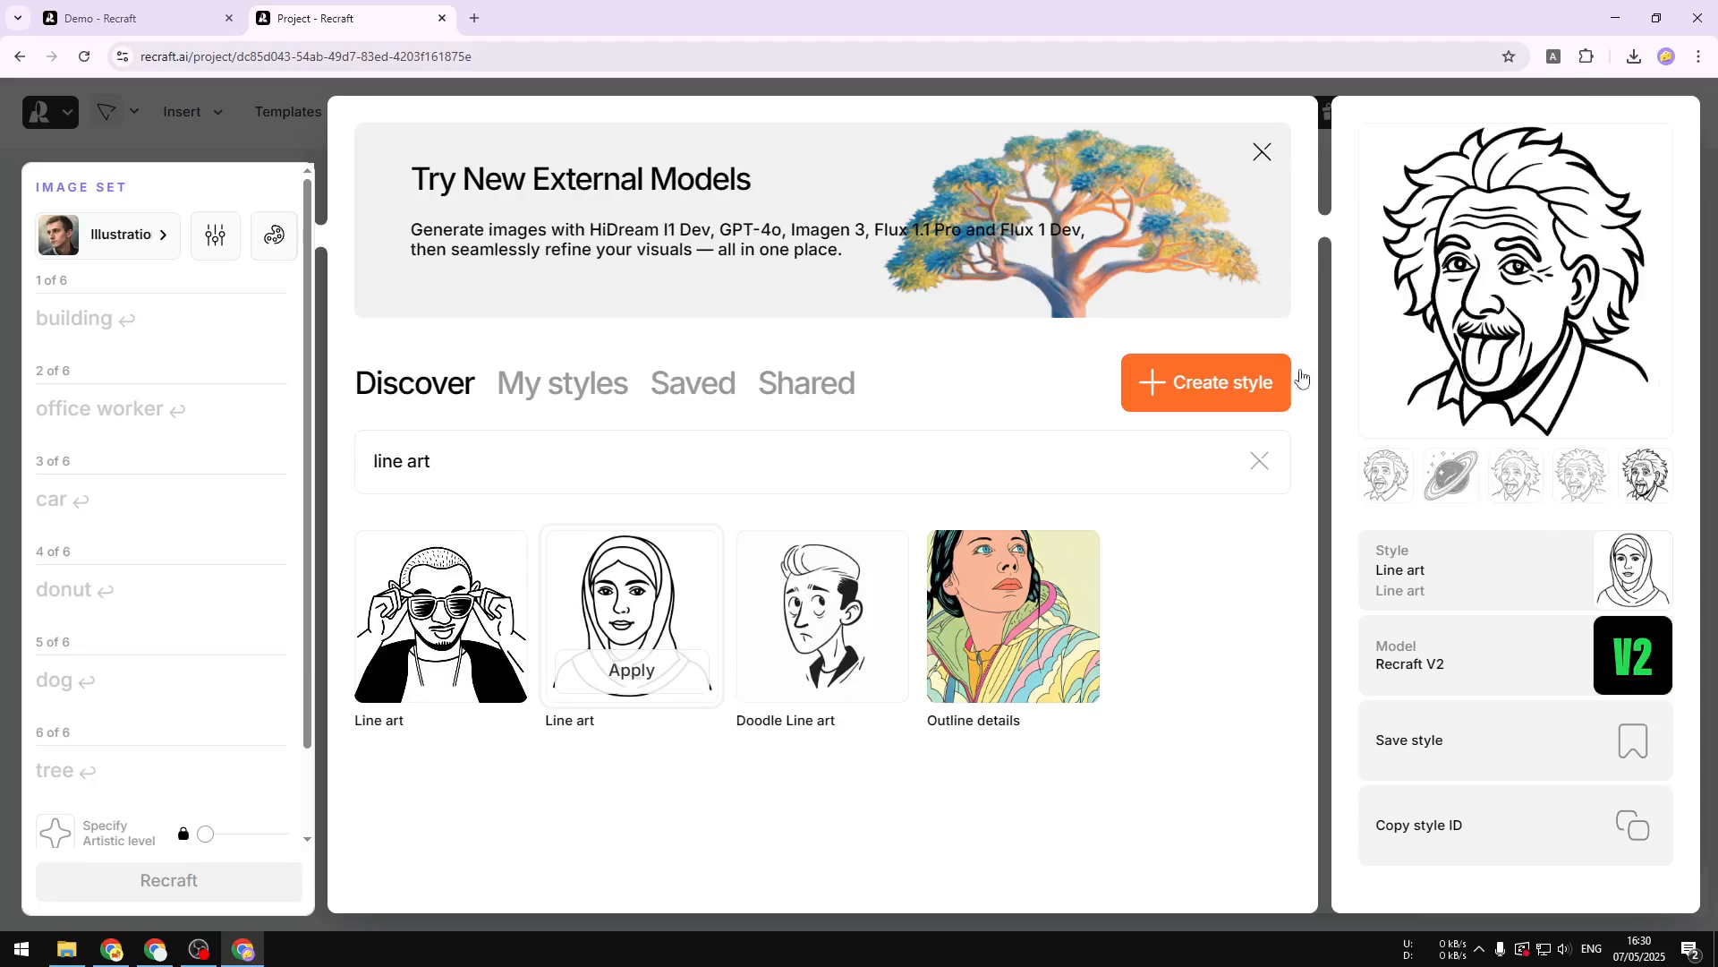
left_click(650, 682)
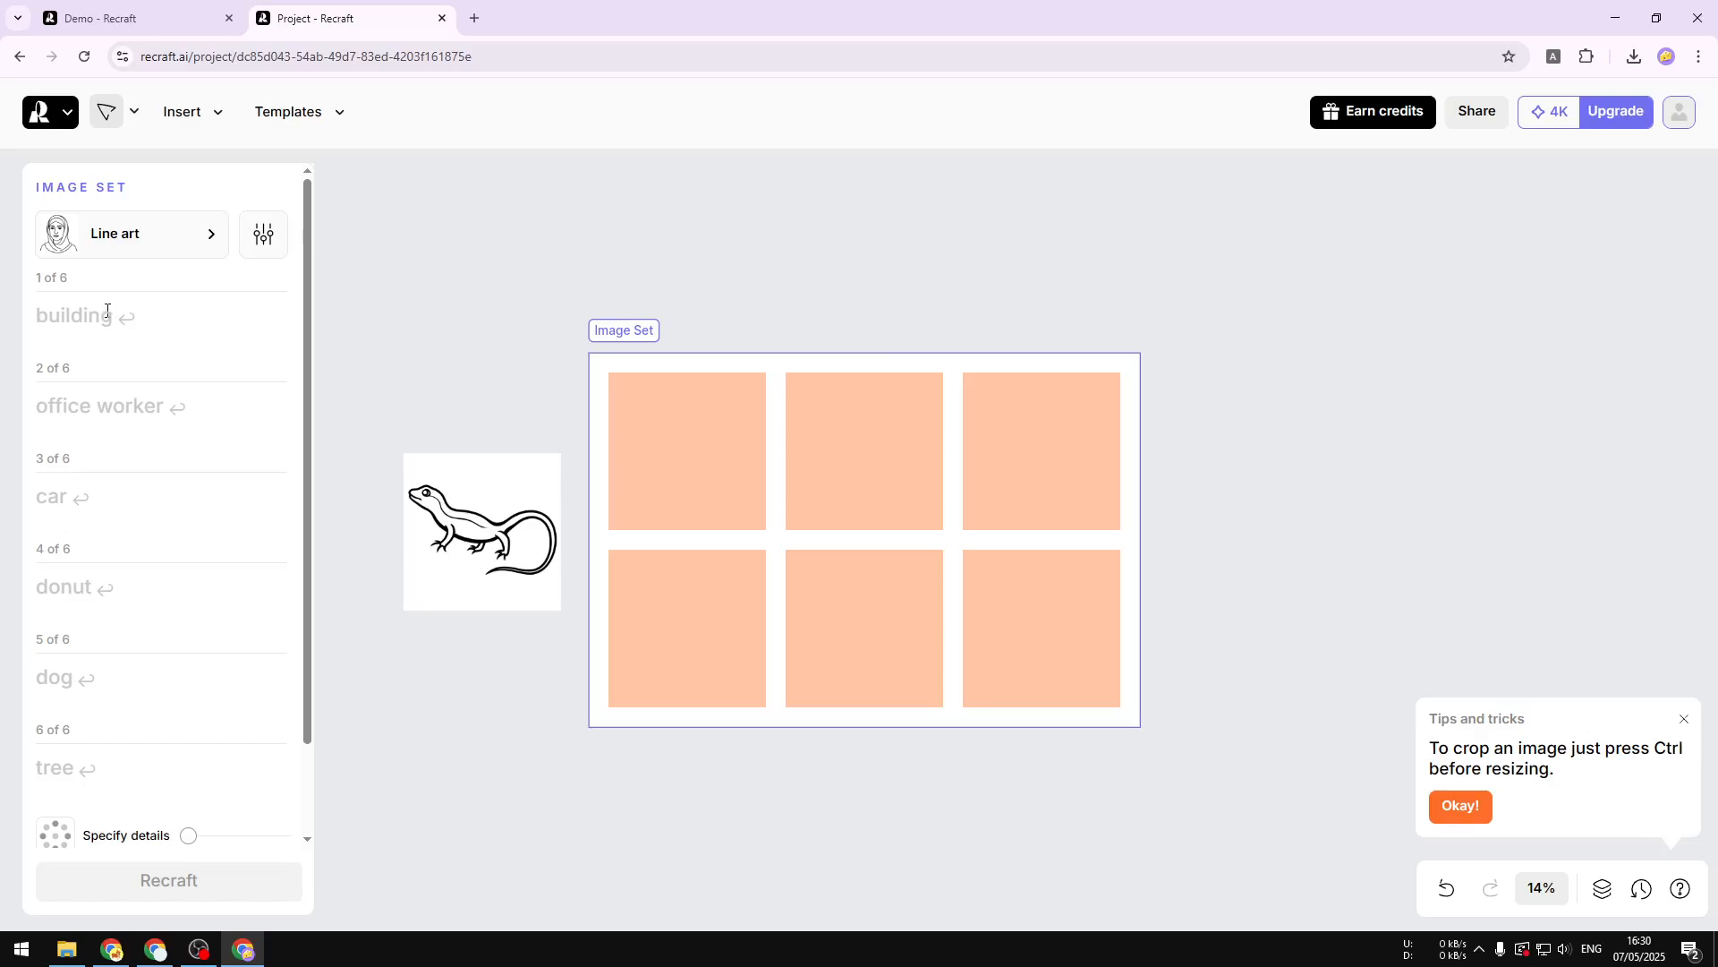
- Fill in the six image set prompts with cat, dog, capybara, lion, tiger and mouse
type("cat")
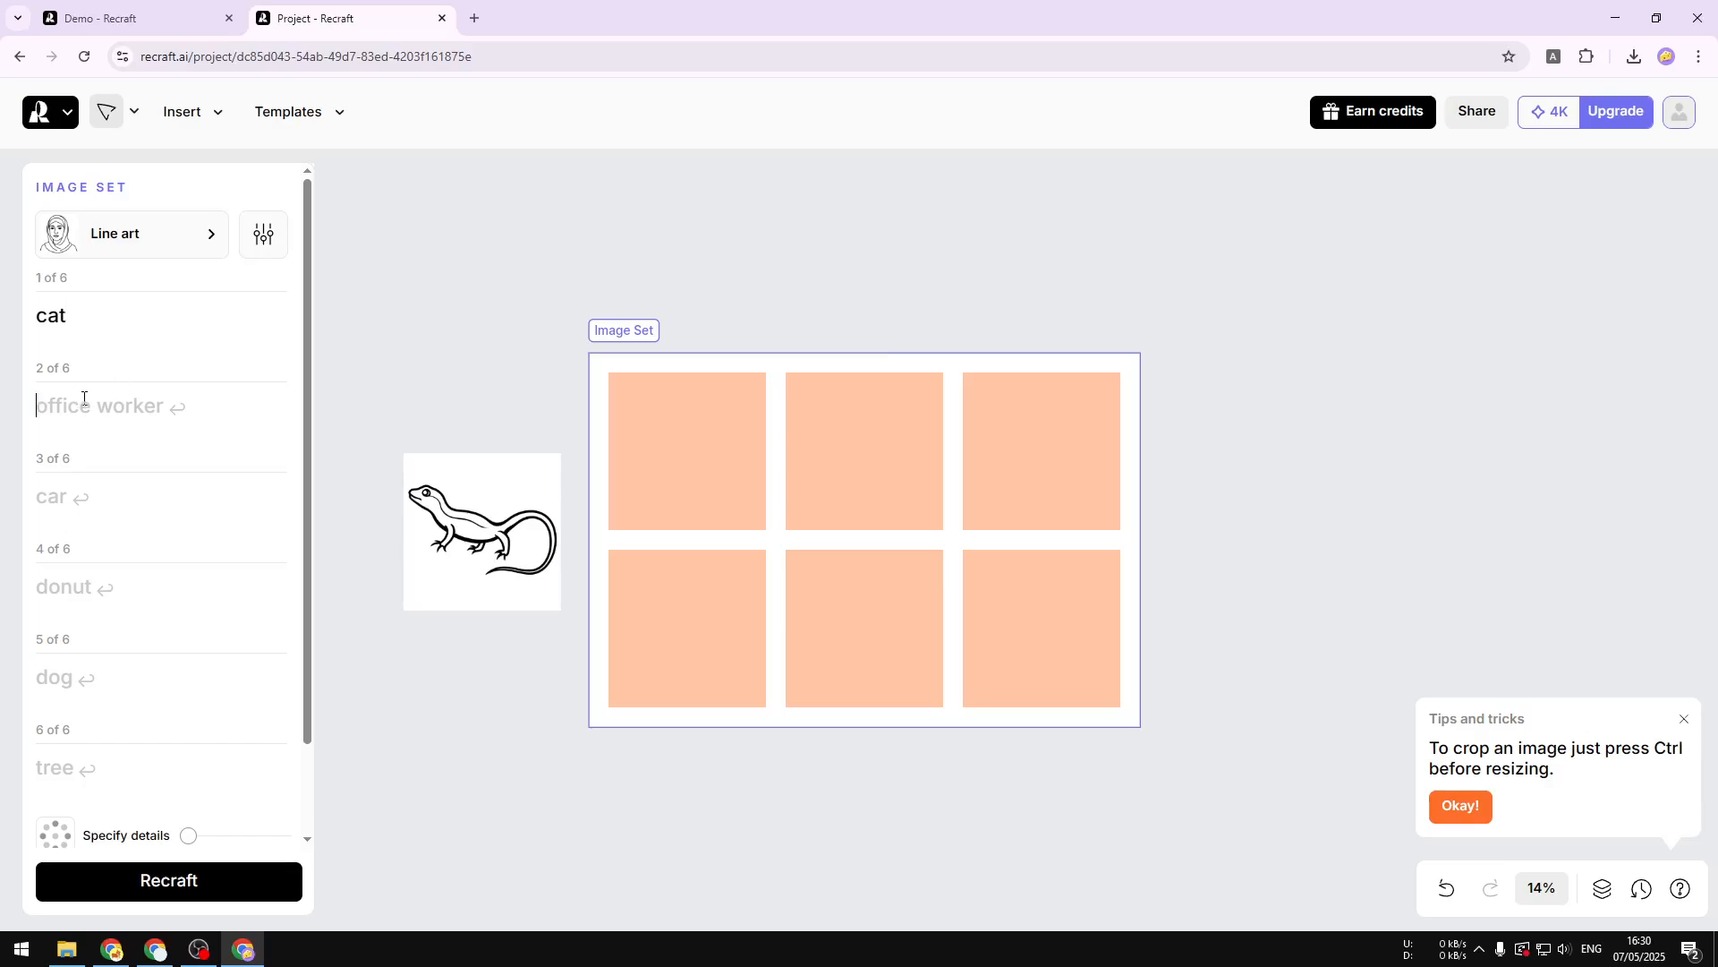
left_click(115, 412)
type("dog")
key("Tab")
type("capybara")
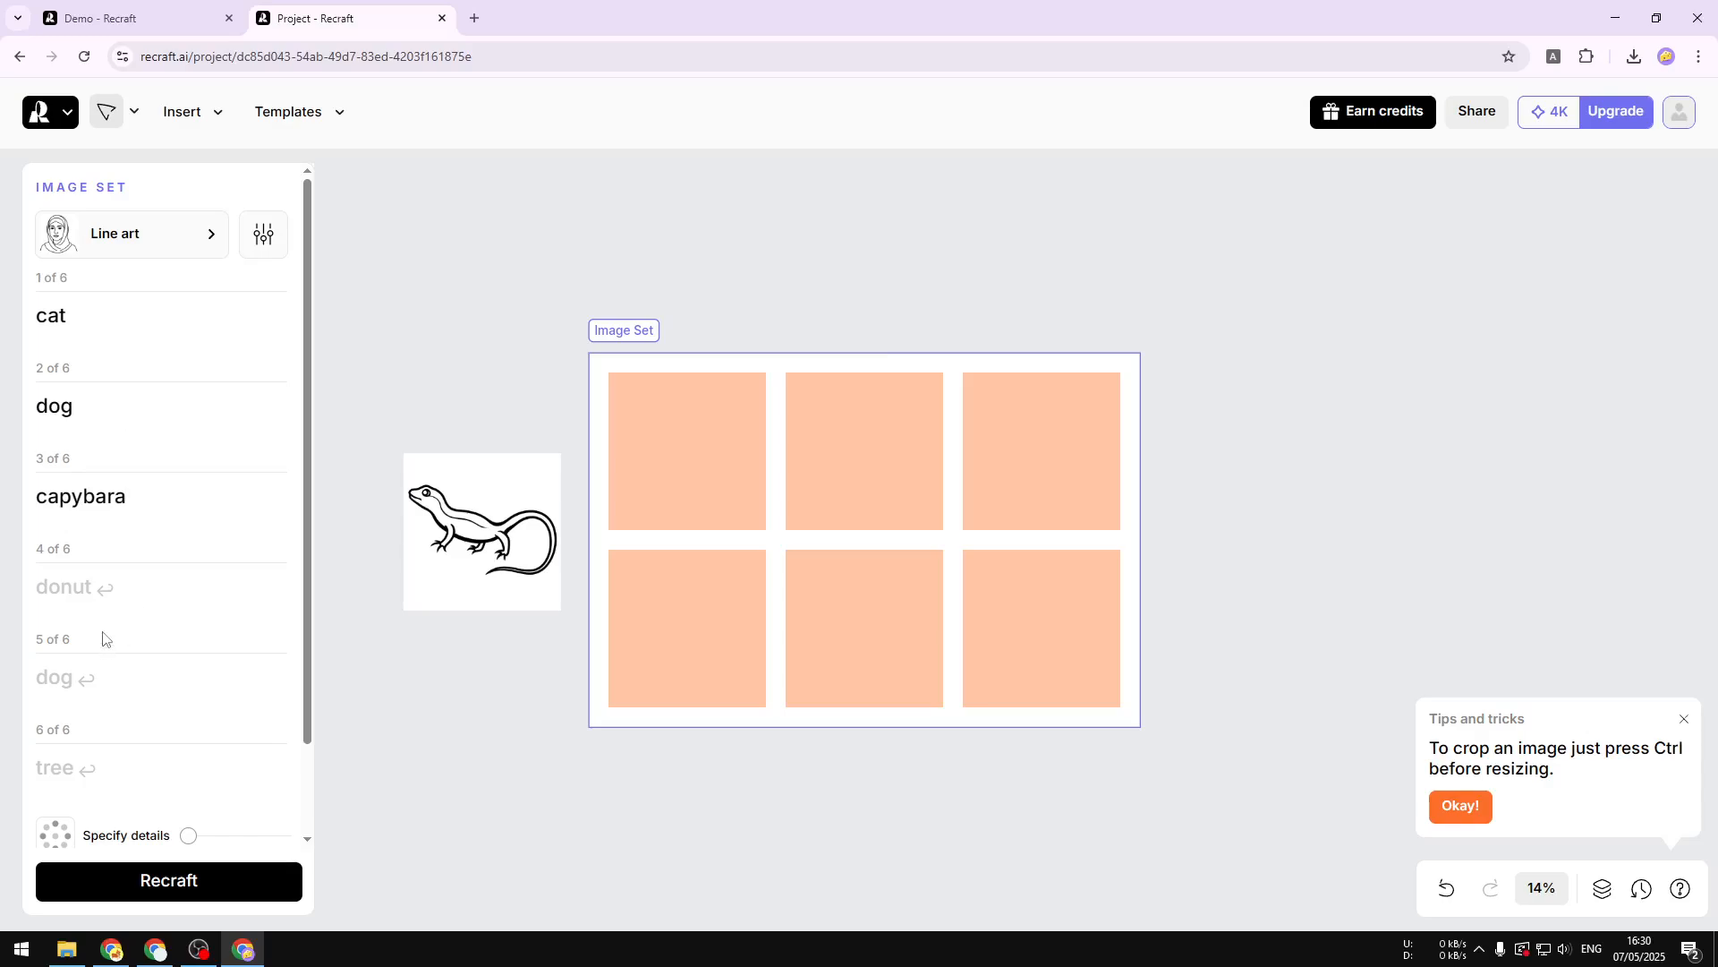
type("lion")
left_click(107, 684)
type("tiger")
type("mouse")
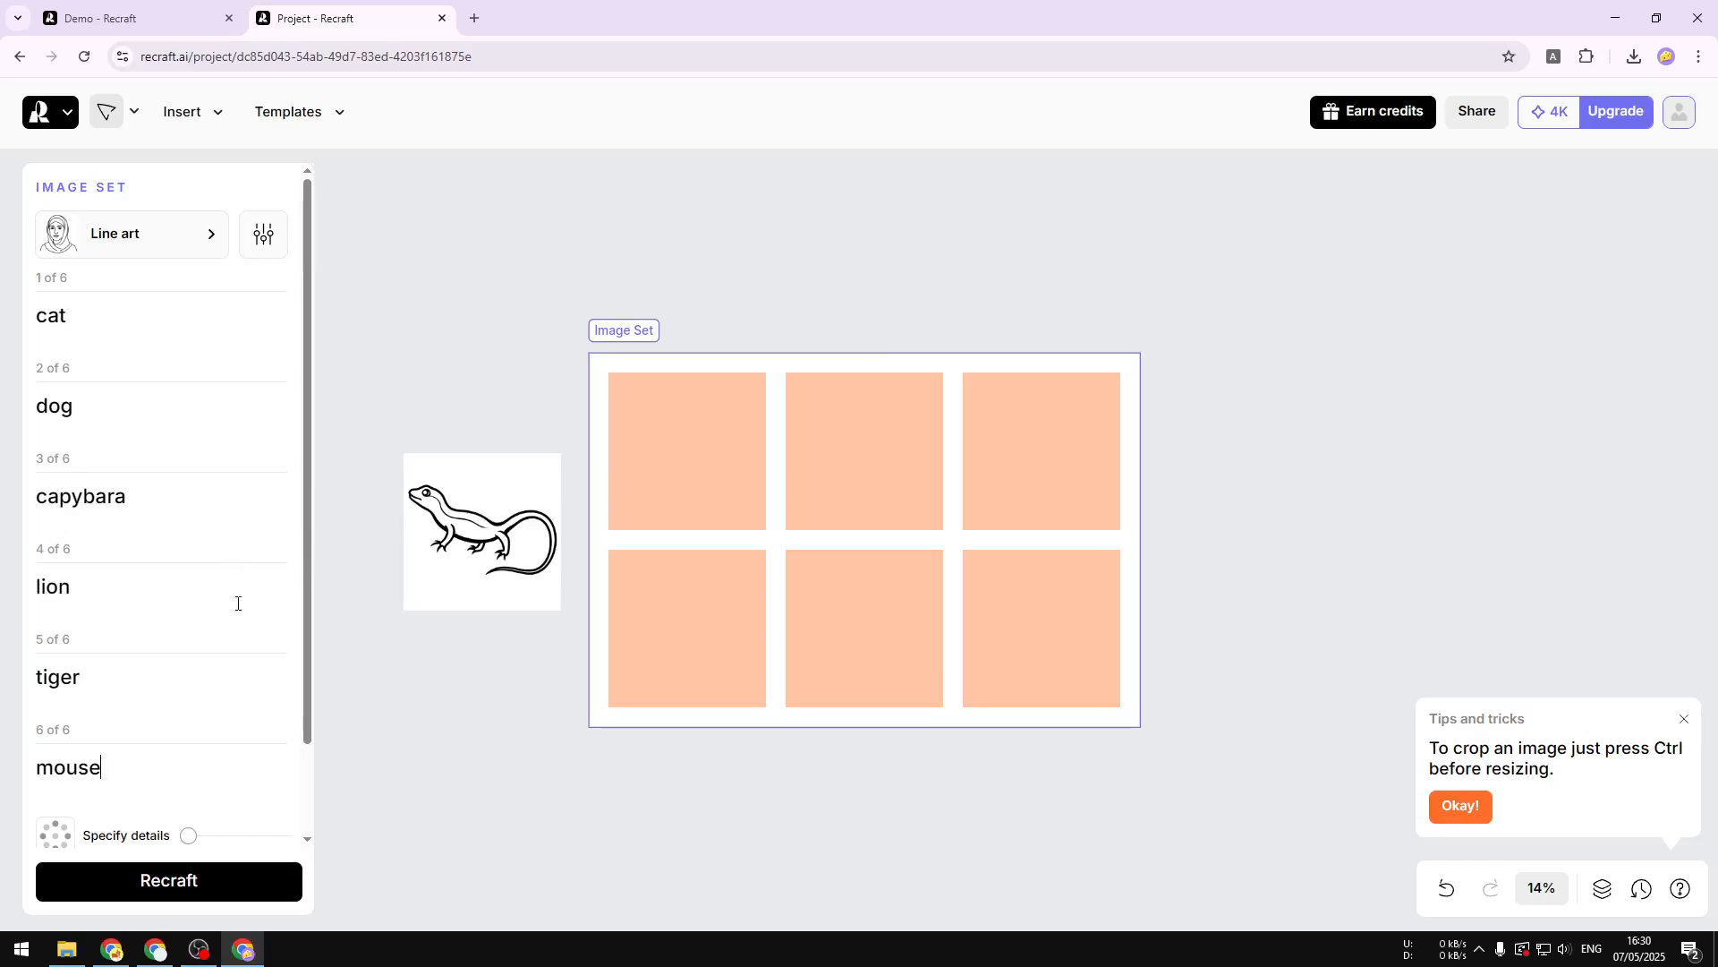
- Set the image set's detail level to Primitive and generate the six images
scroll(222, 692, "down", 2)
left_click_drag(199, 733, 204, 735)
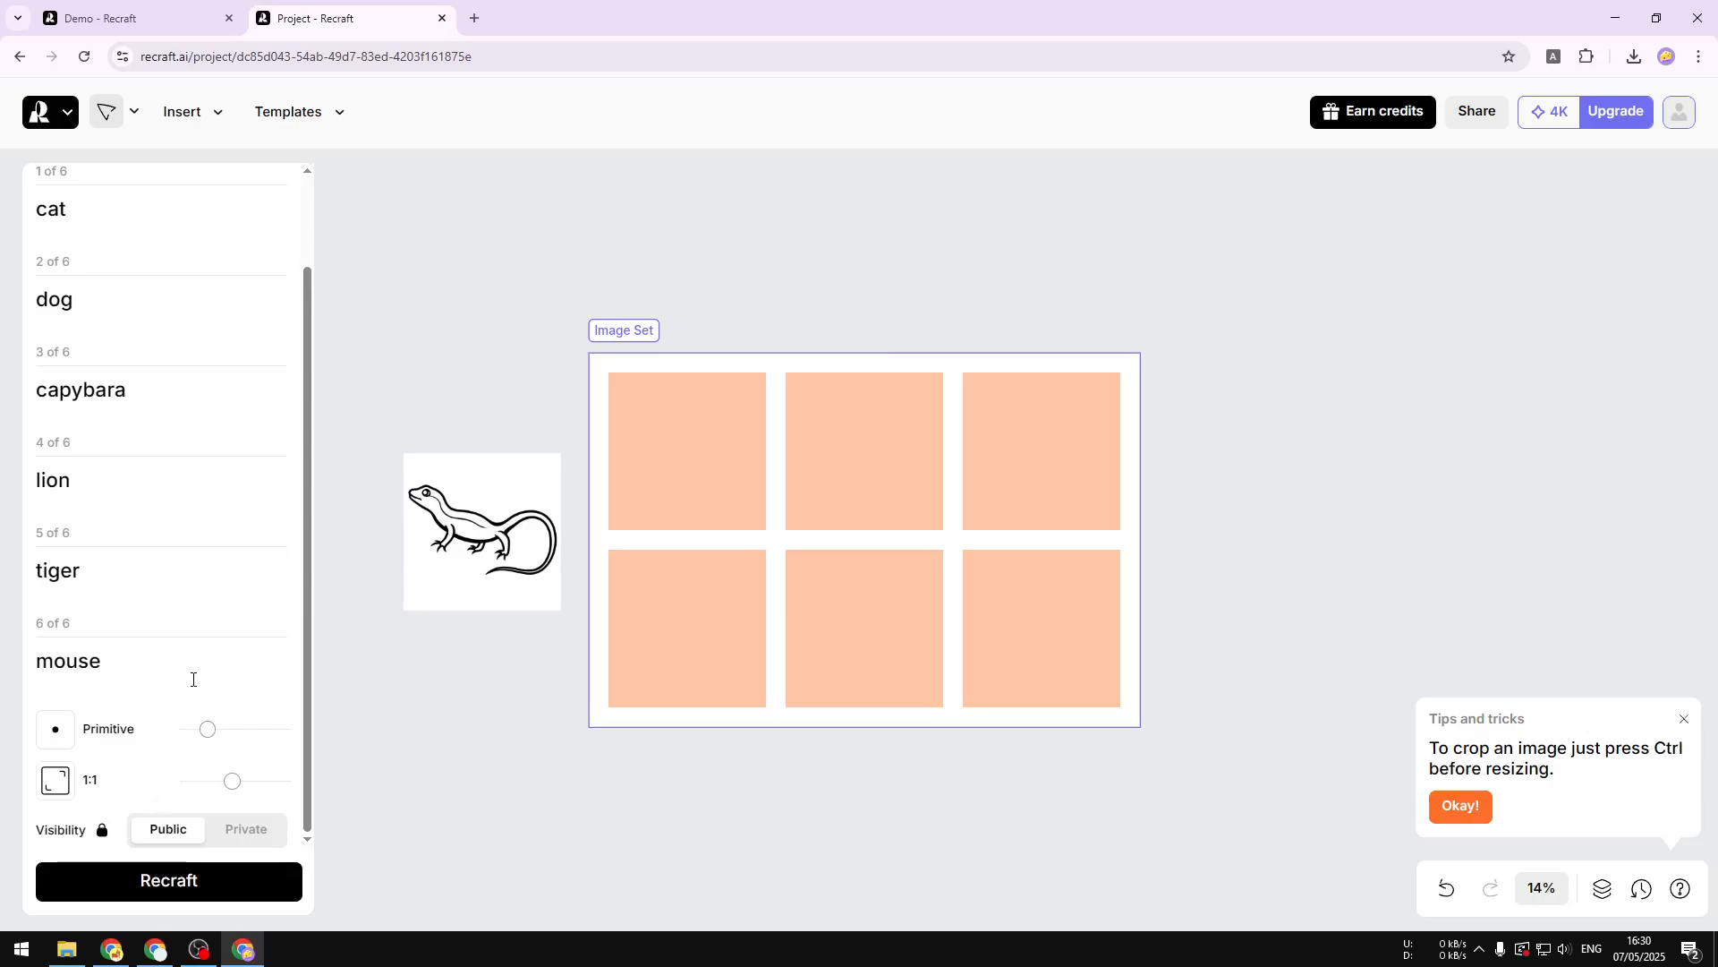
left_click(254, 881)
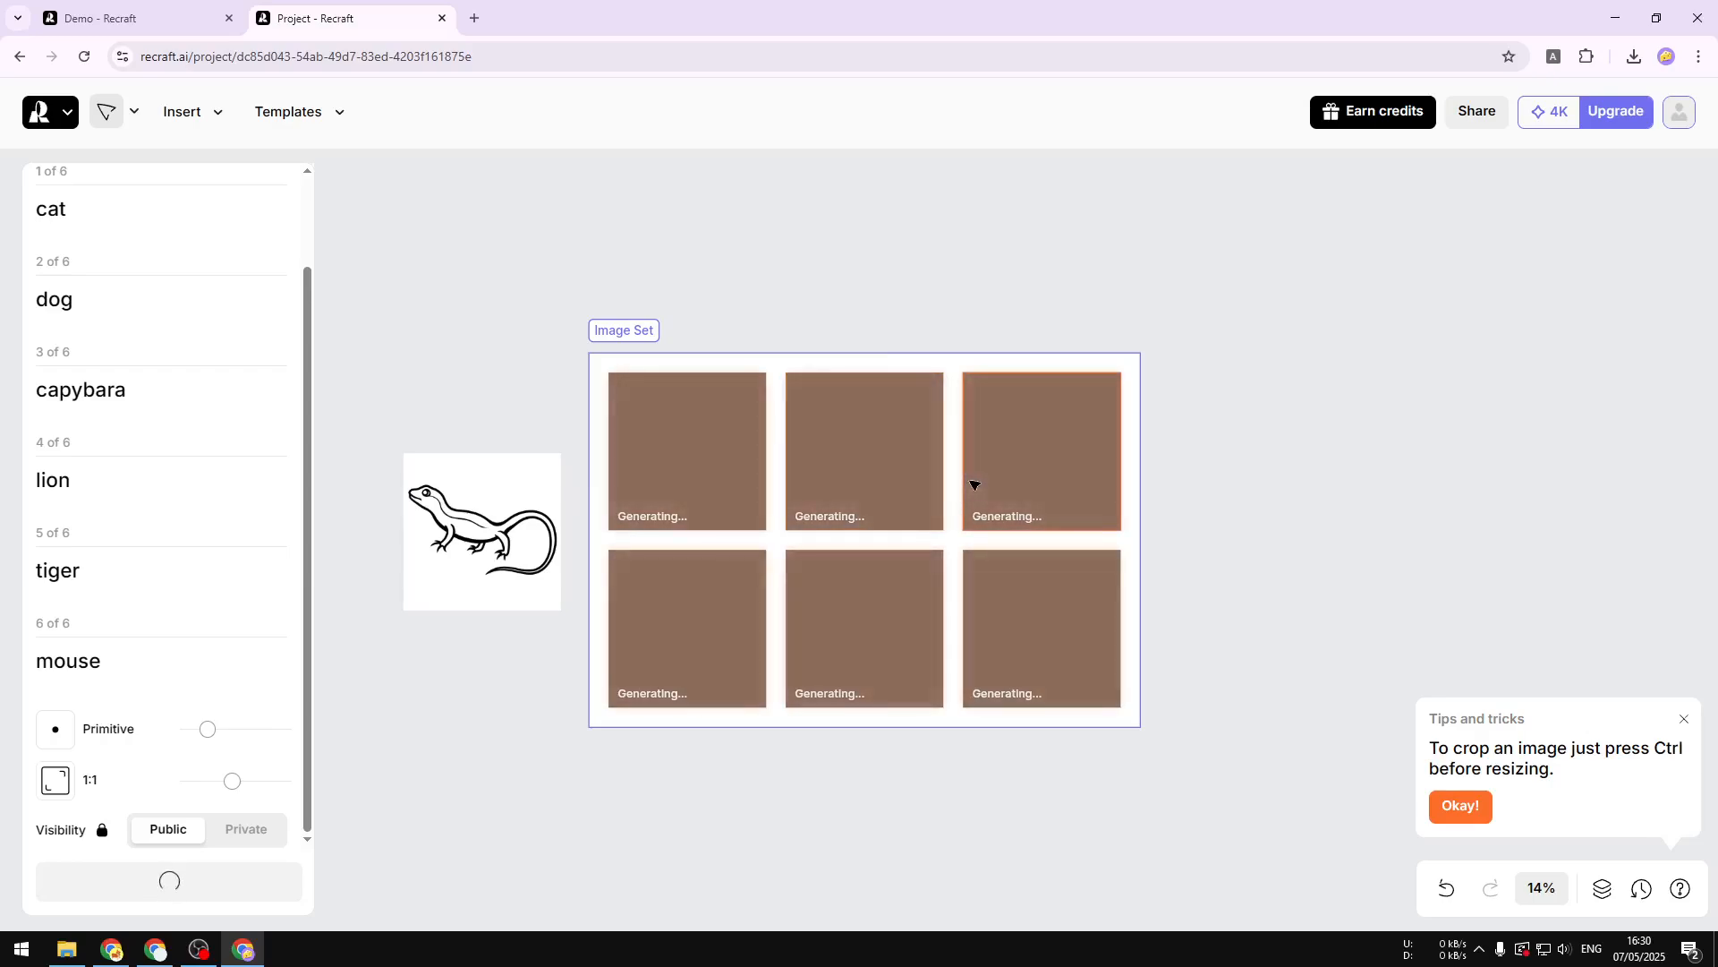
- Select the cat image within the set and regenerate it on its own
left_click(687, 460)
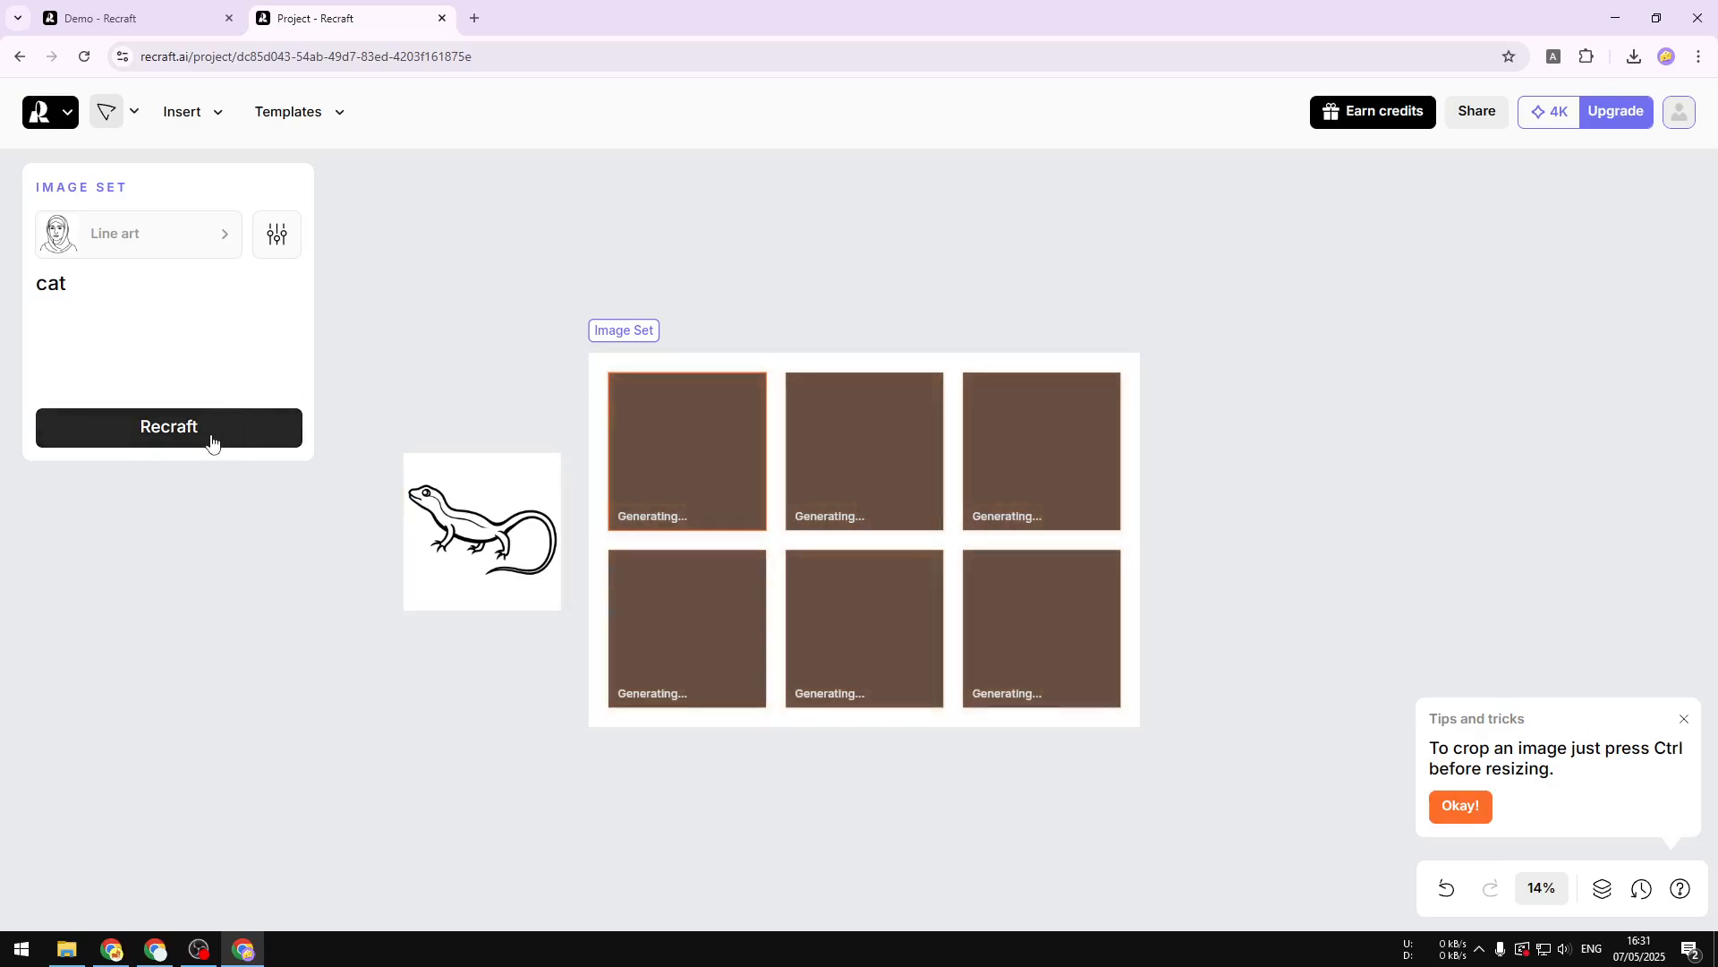
left_click(211, 440)
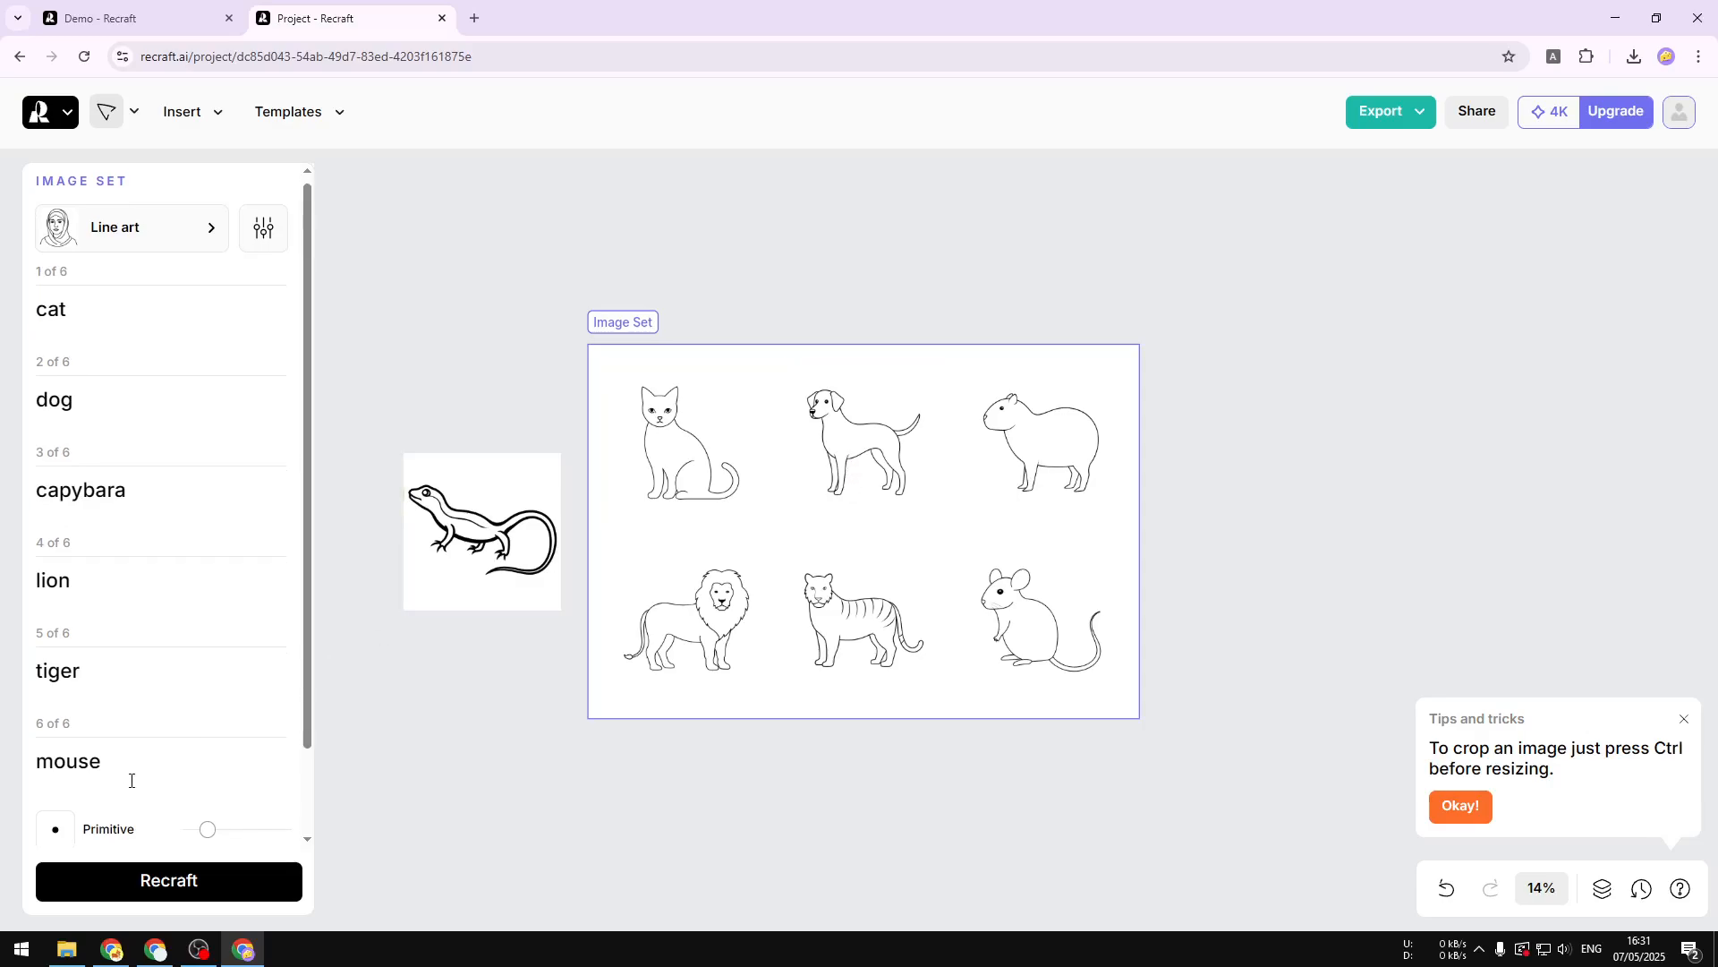
scroll(190, 724, "down", 2)
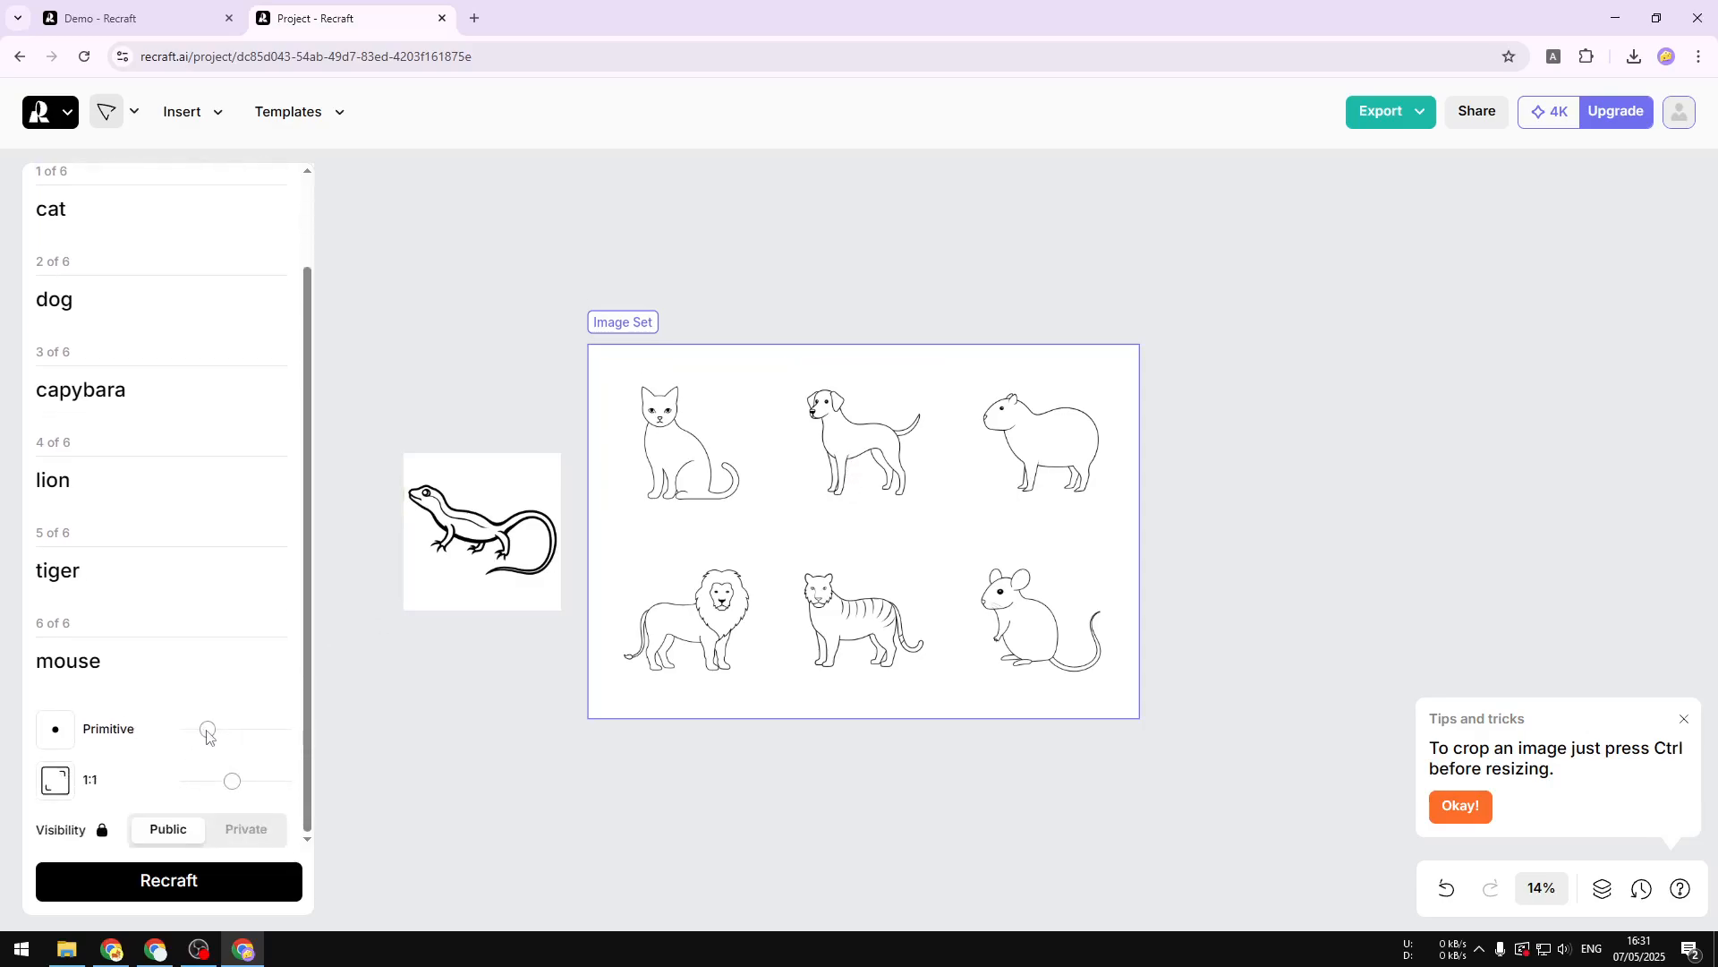
mouse_move(210, 735)
left_mouse_down()
mouse_move(262, 734)
mouse_move(195, 741)
mouse_move(210, 736)
left_mouse_up()
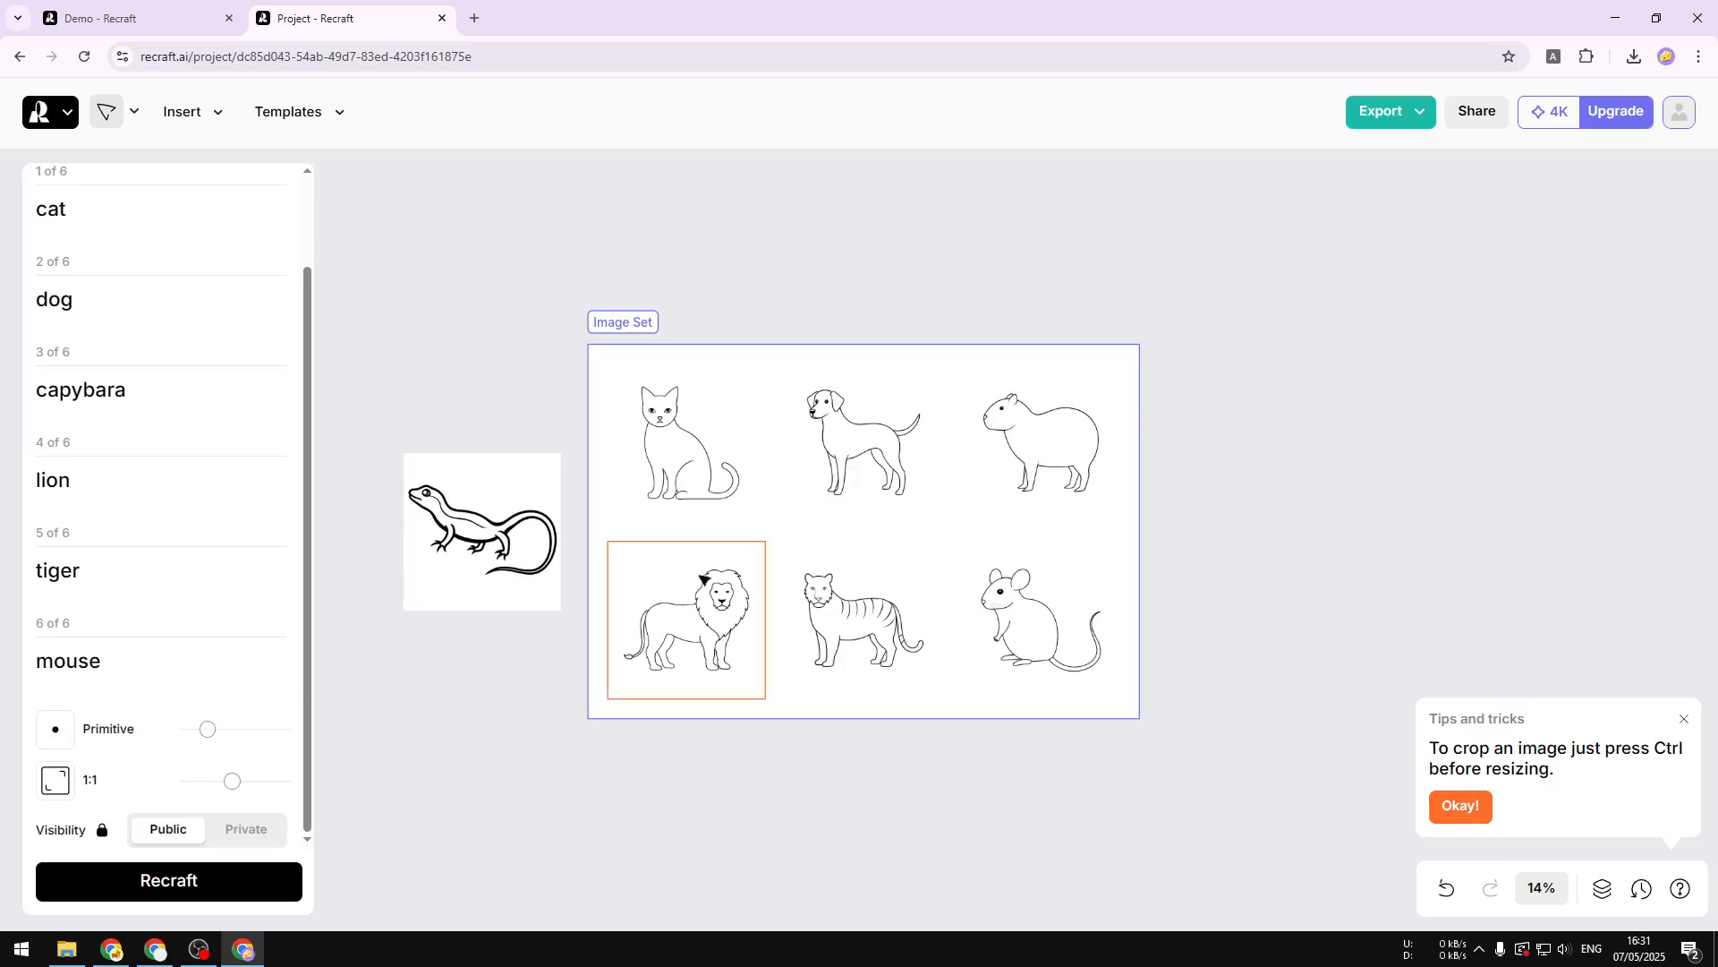
left_click(1348, 460)
scroll(921, 495, "up", 3)
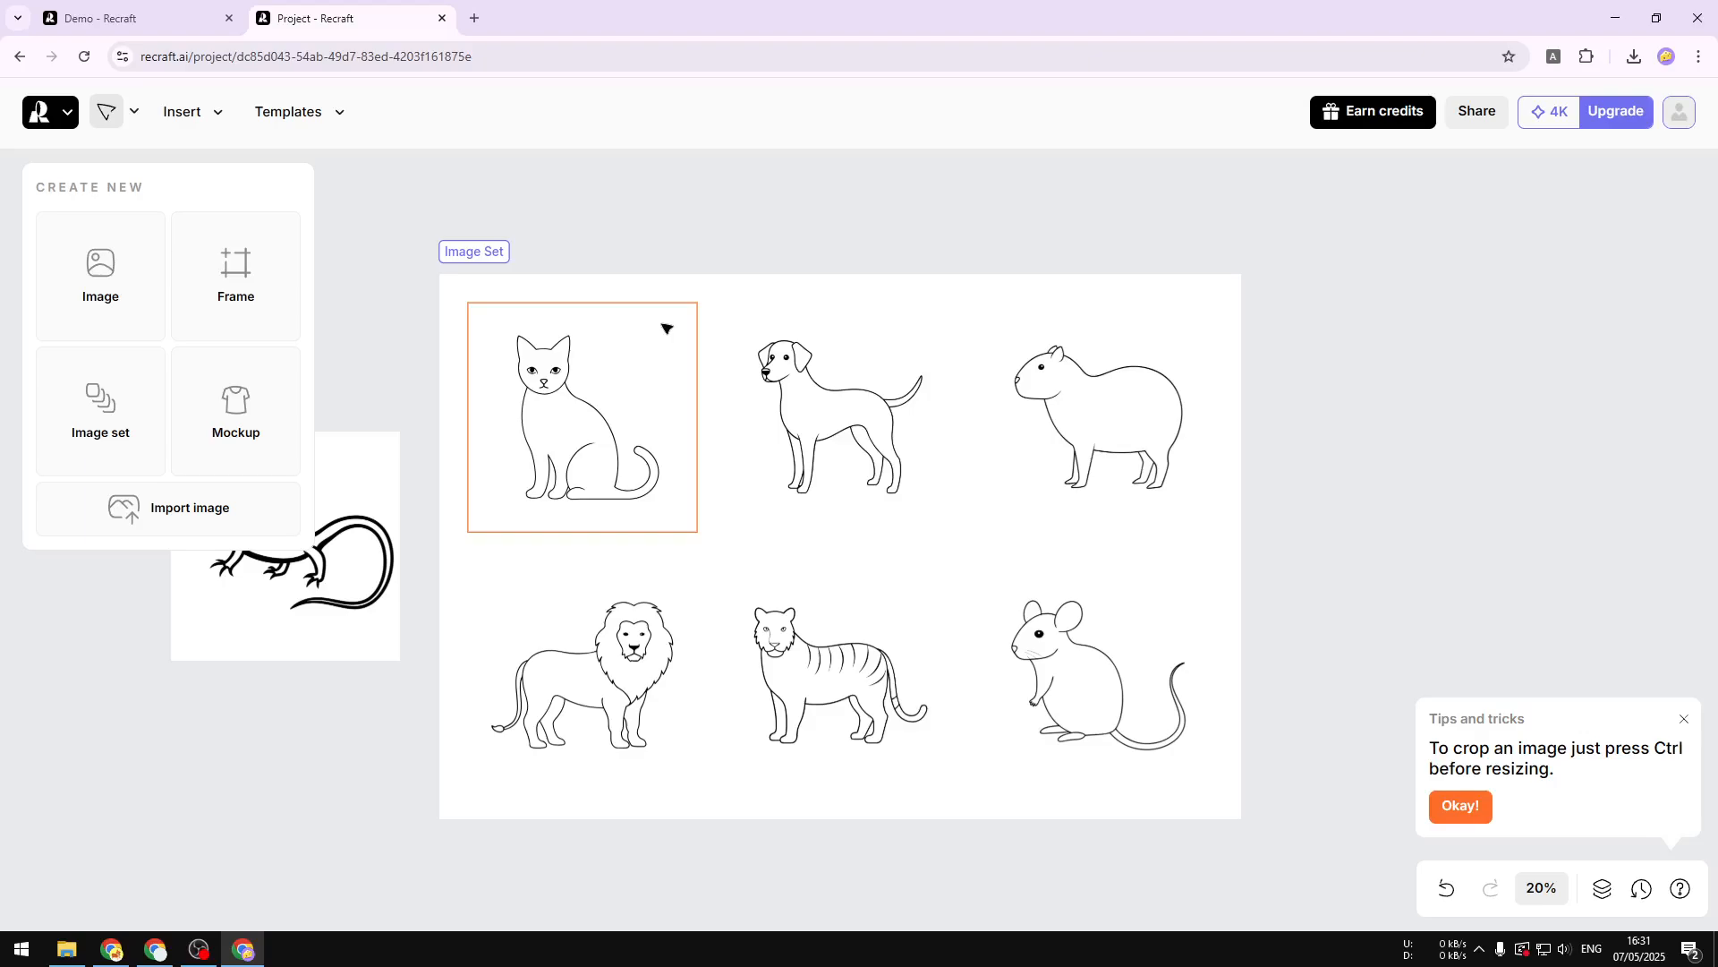
right_click(637, 397)
mouse_move(763, 845)
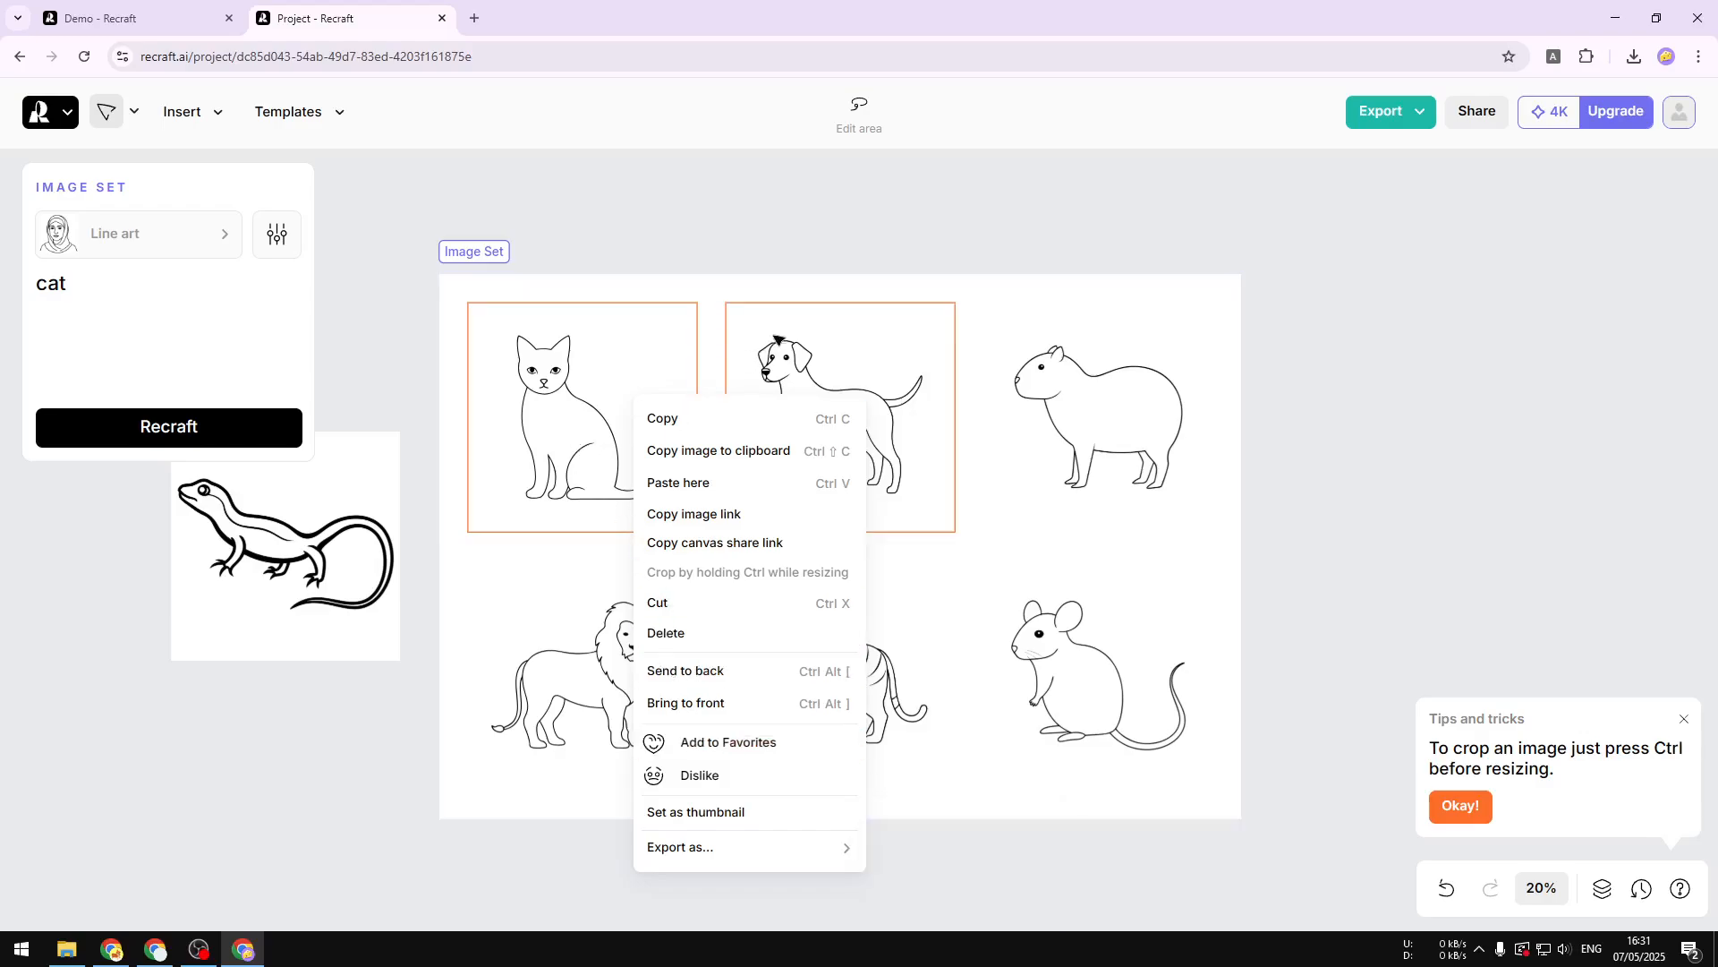
left_click(770, 304)
- Export the whole six-animal image set as PNG files
left_click(718, 291)
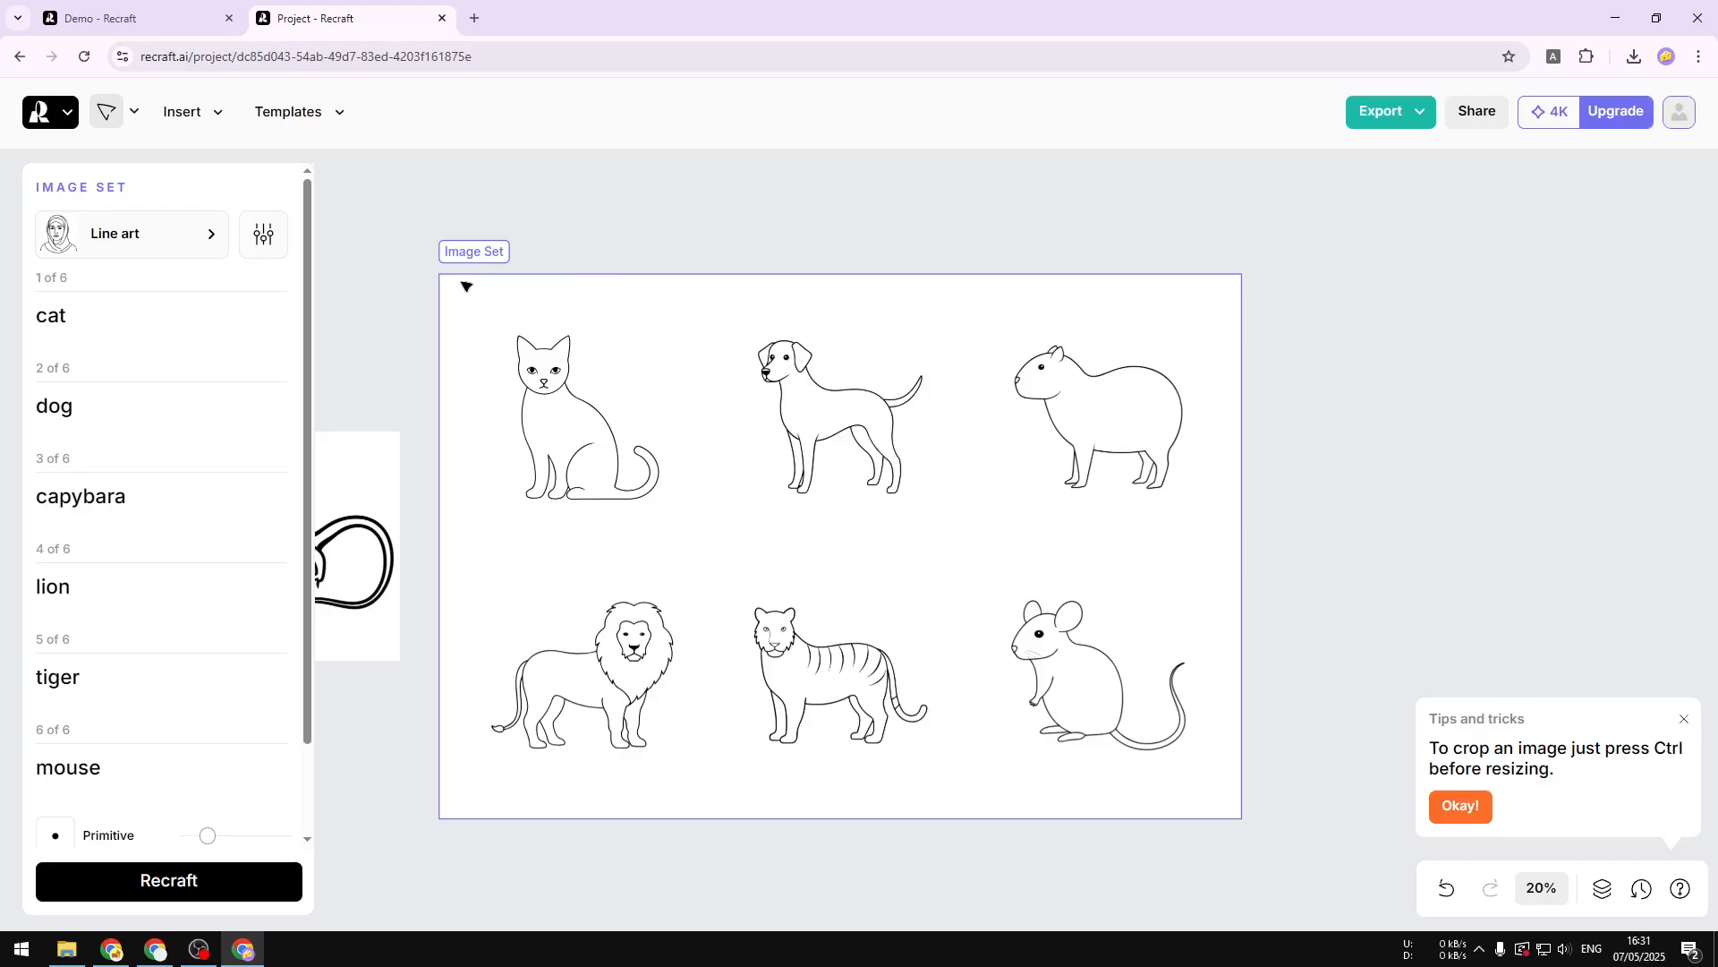
right_click(637, 287)
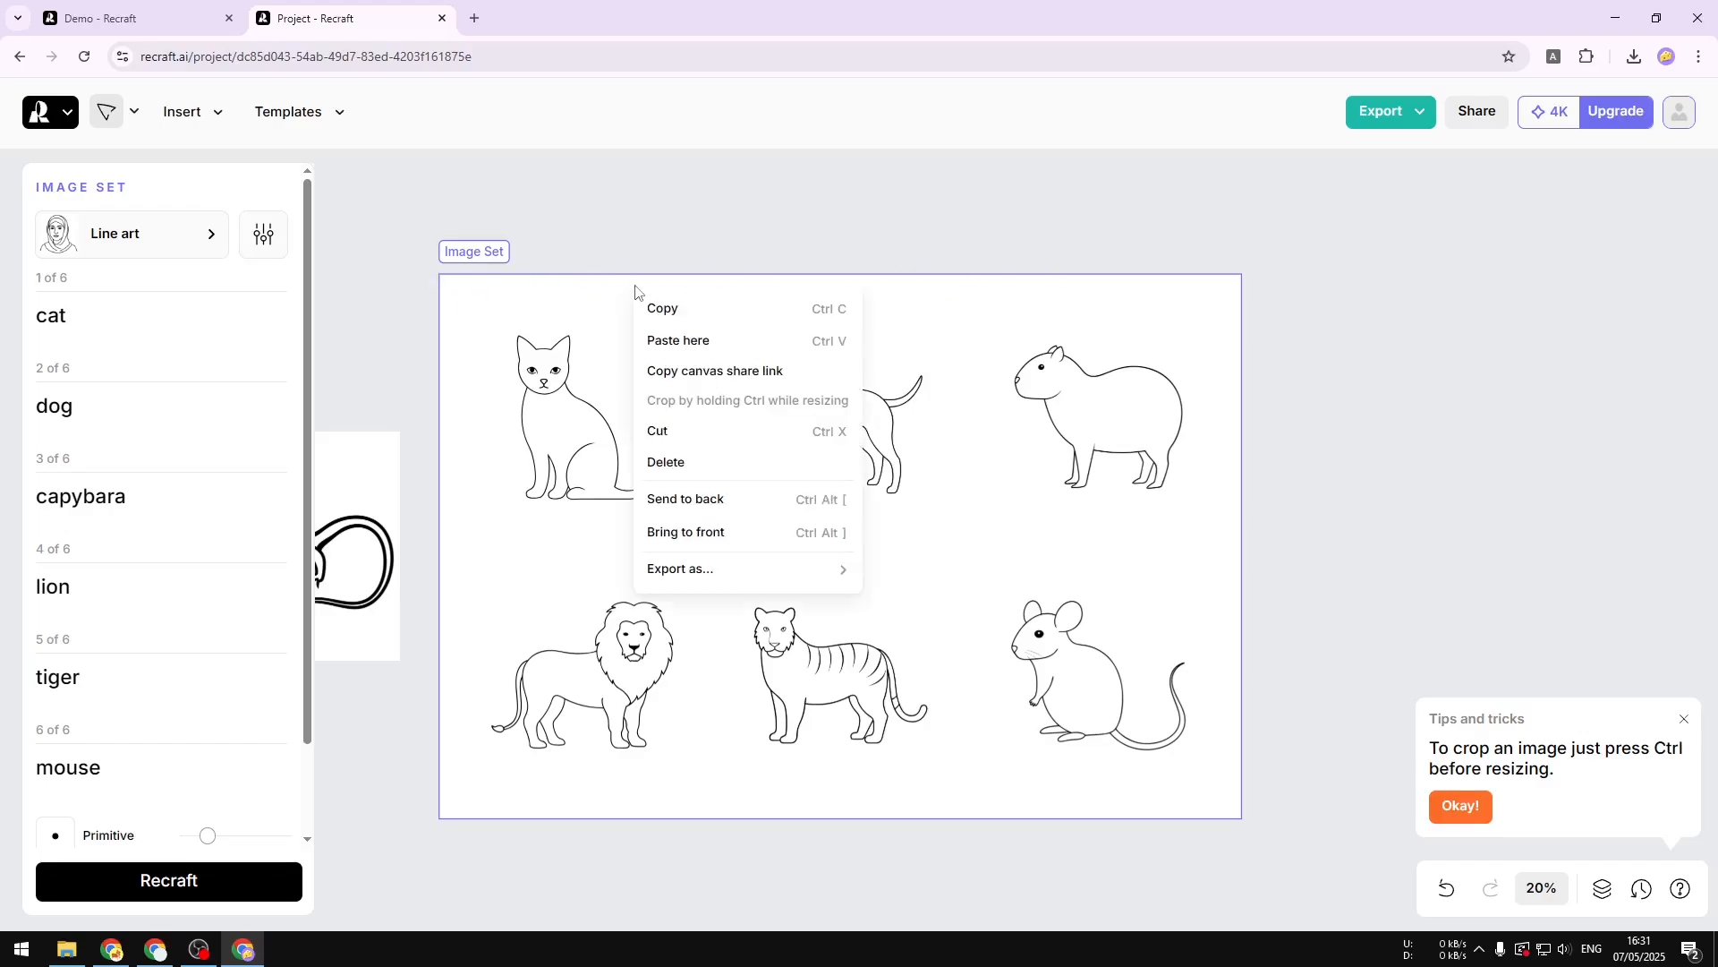
mouse_move(699, 580)
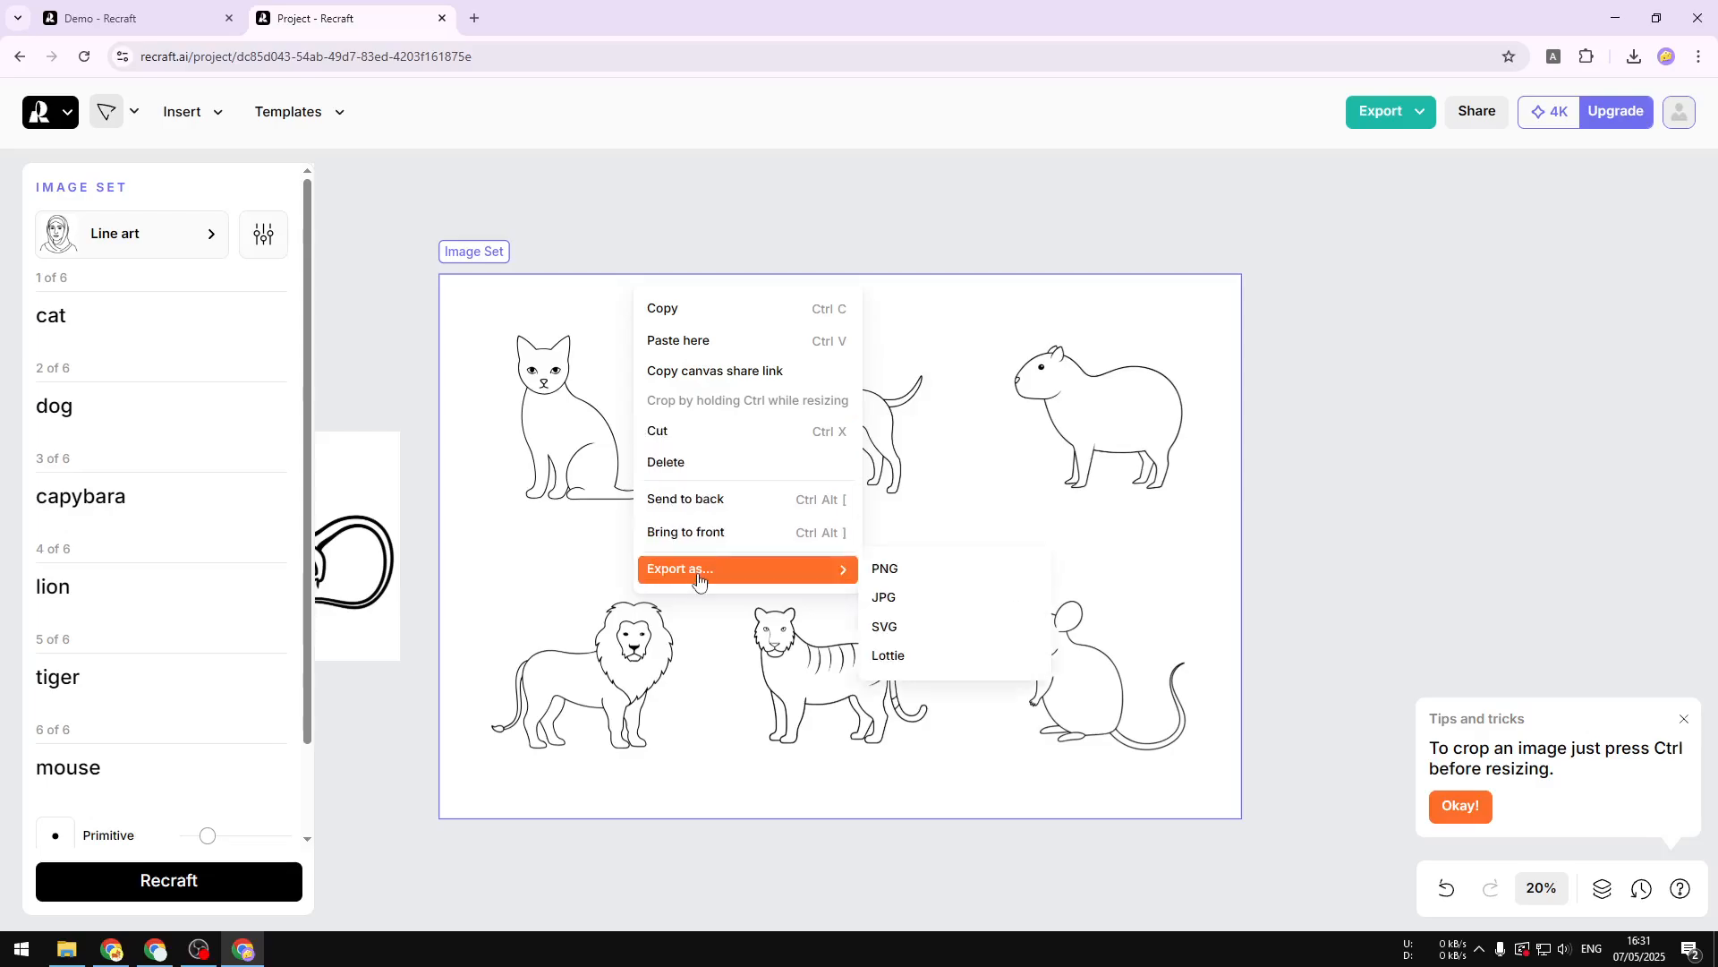
left_click(937, 575)
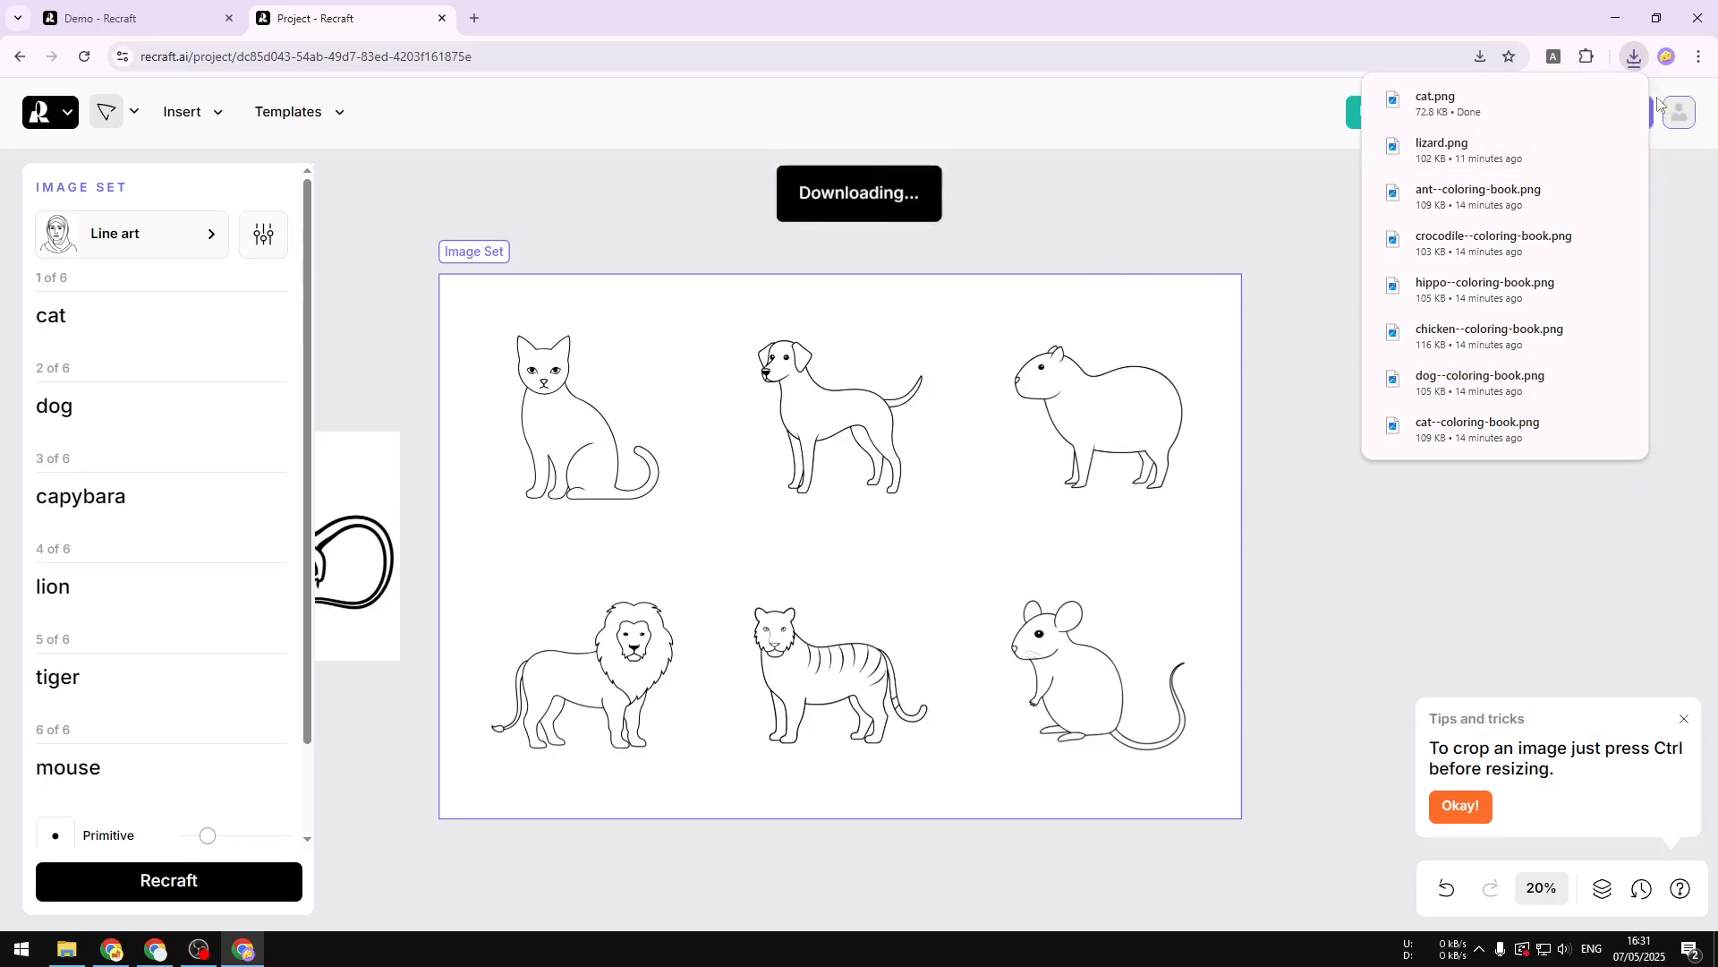
left_click(1686, 201)
- Open the downloaded mouse.png in the browser, copy its image, and return to the Recraft project
left_click(1634, 56)
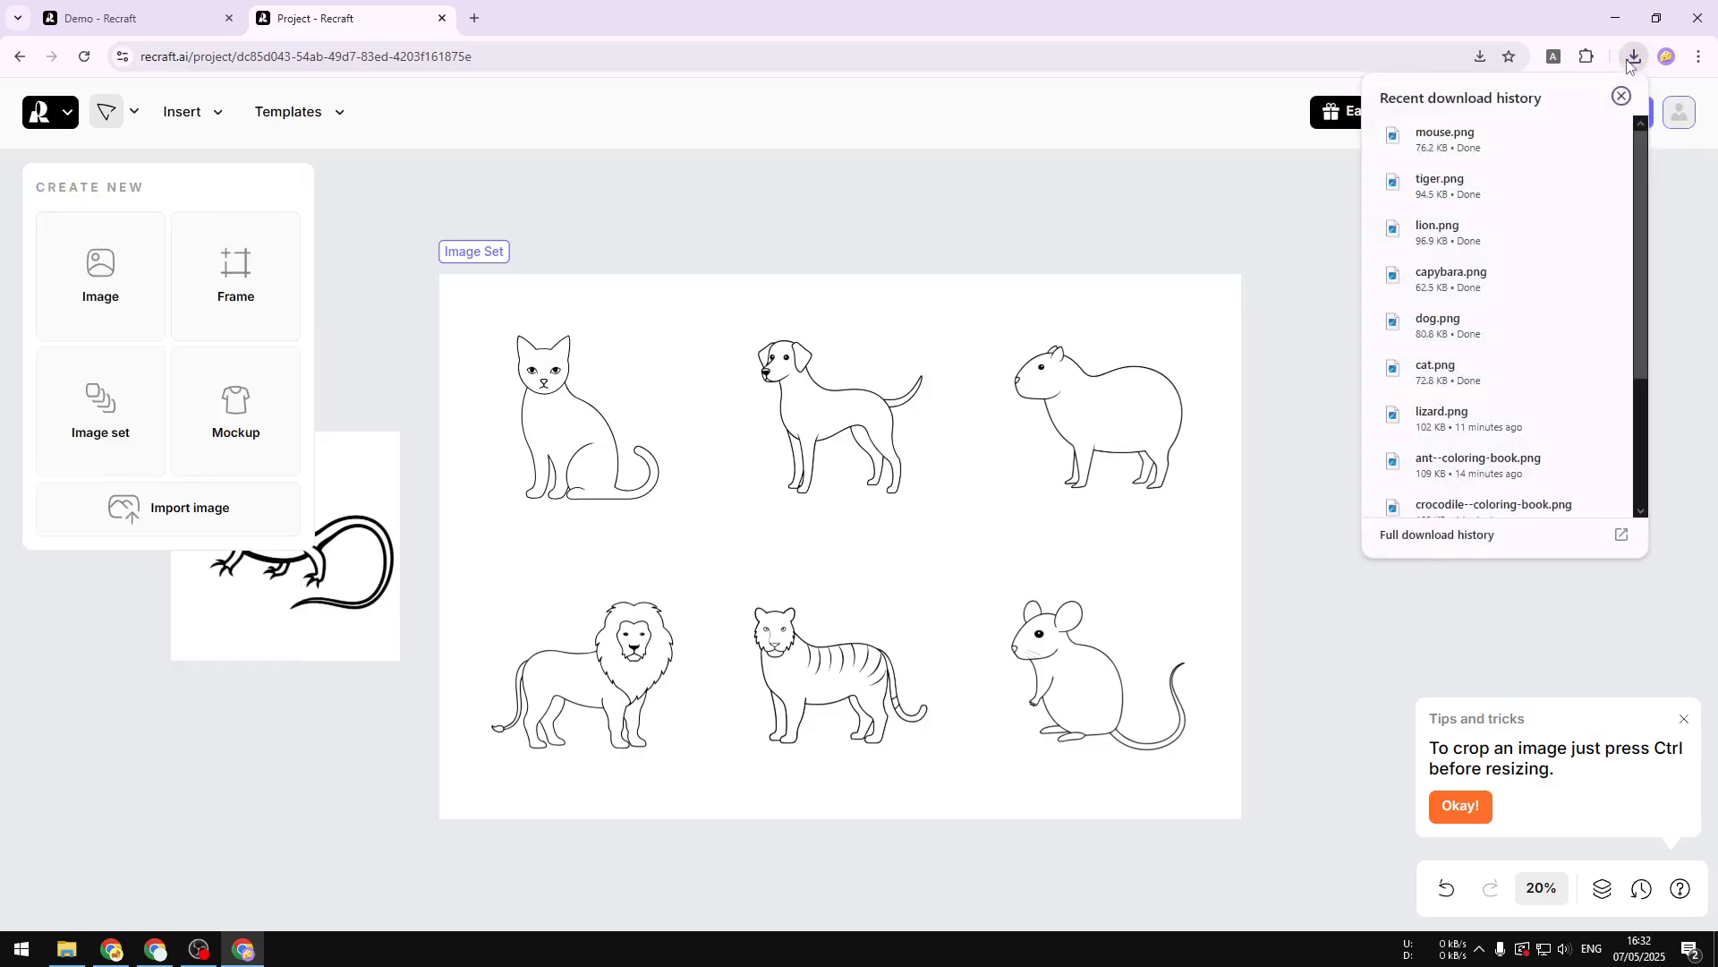
left_click(1446, 138)
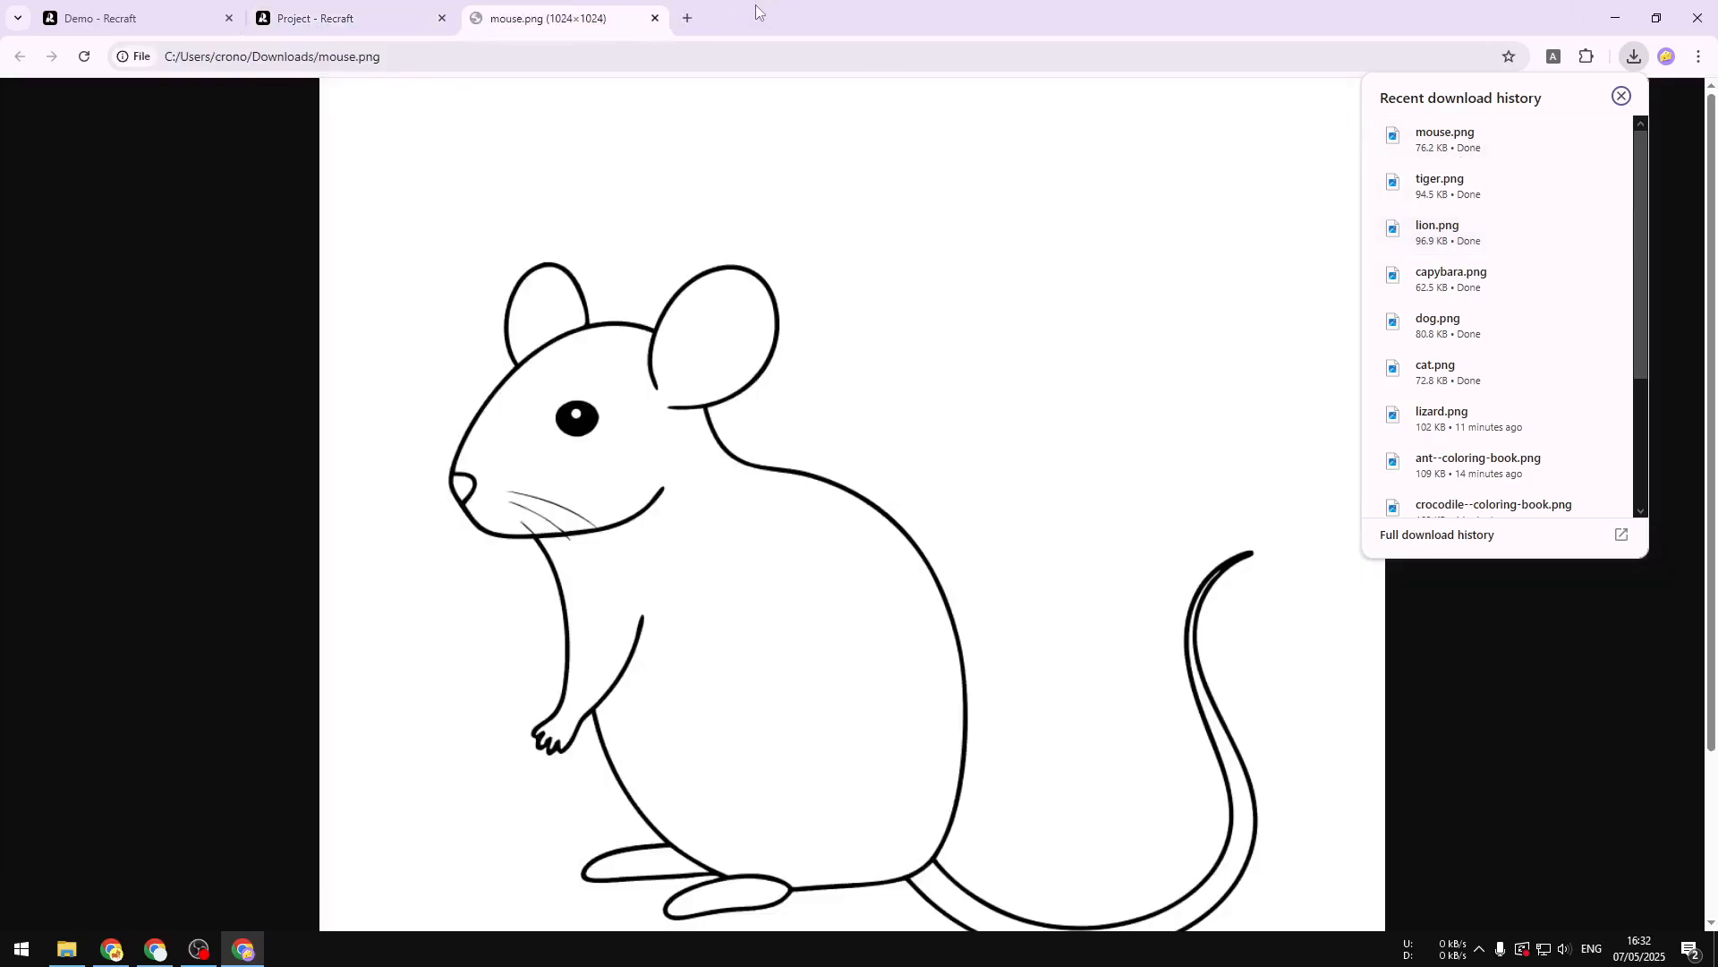
left_click(353, 18)
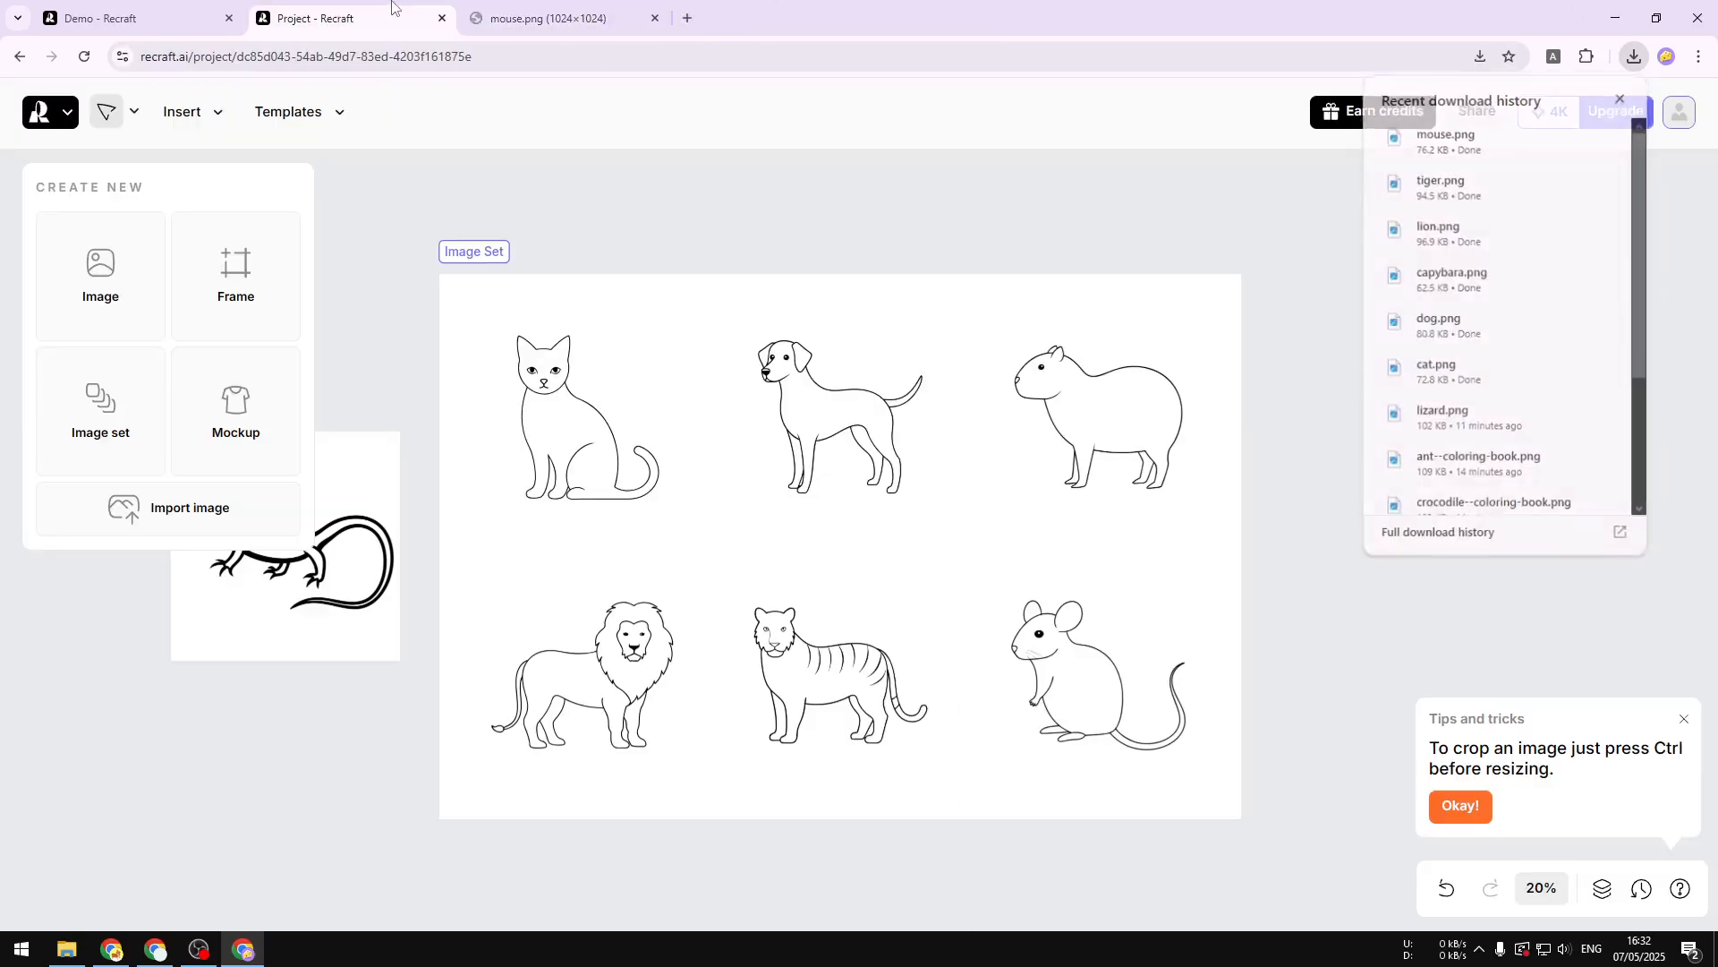
left_click(549, 18)
right_click(631, 250)
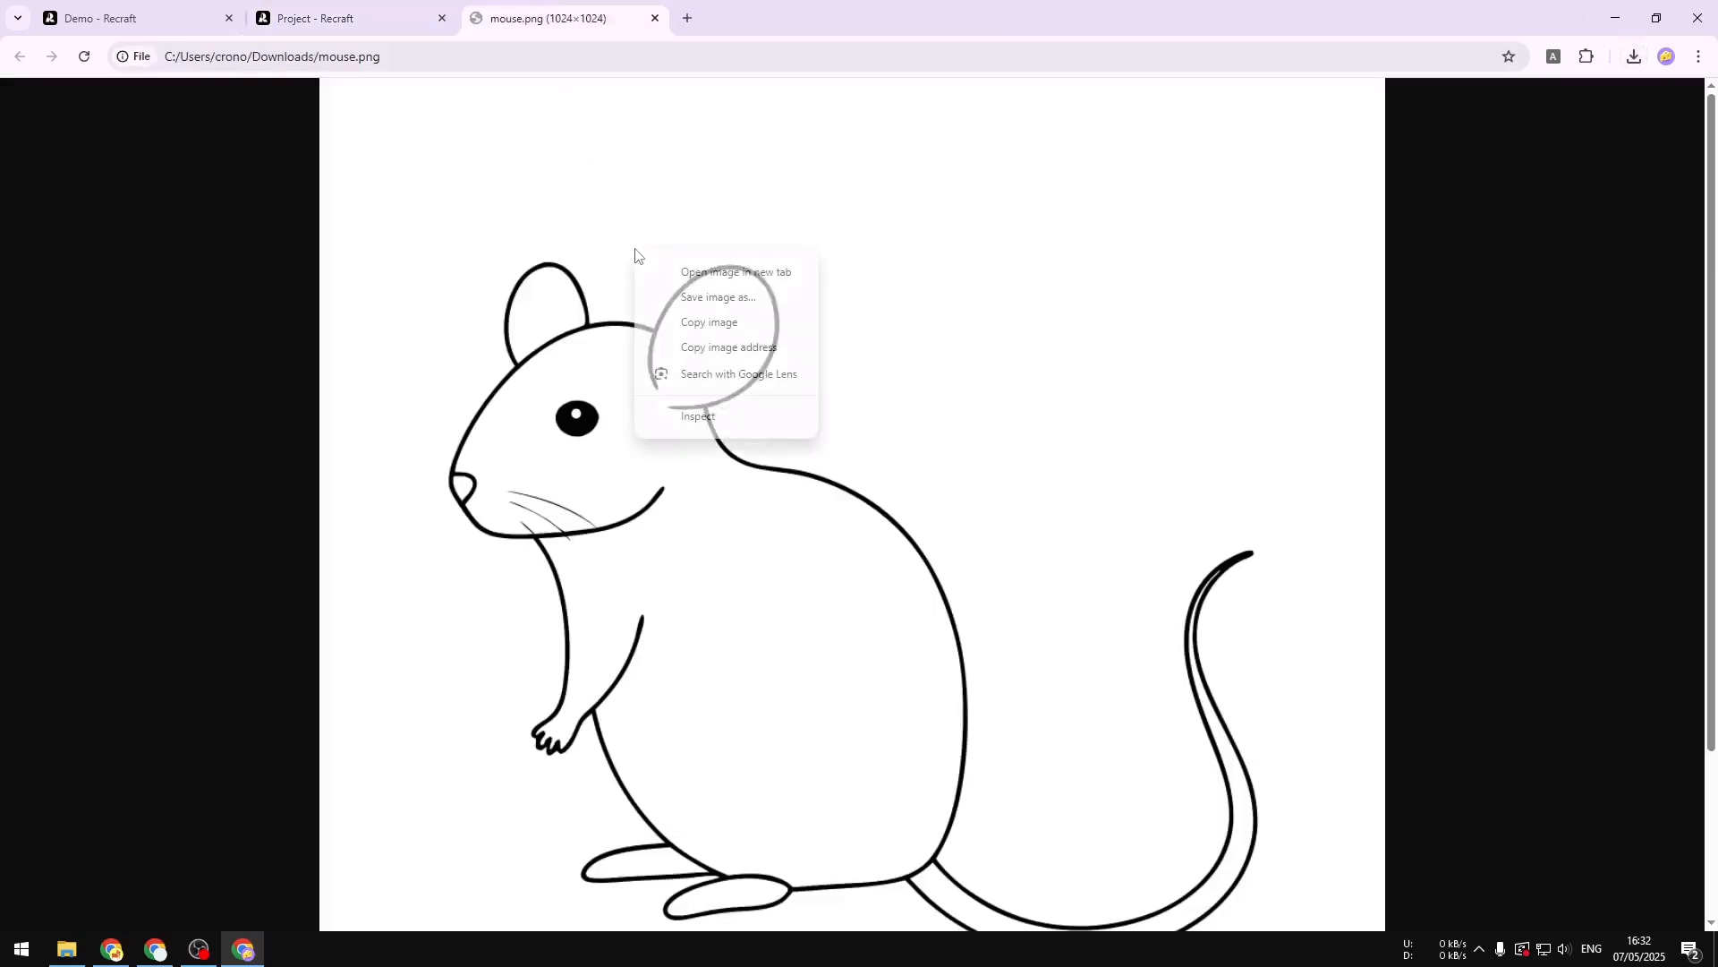
left_click(709, 323)
left_click(388, 12)
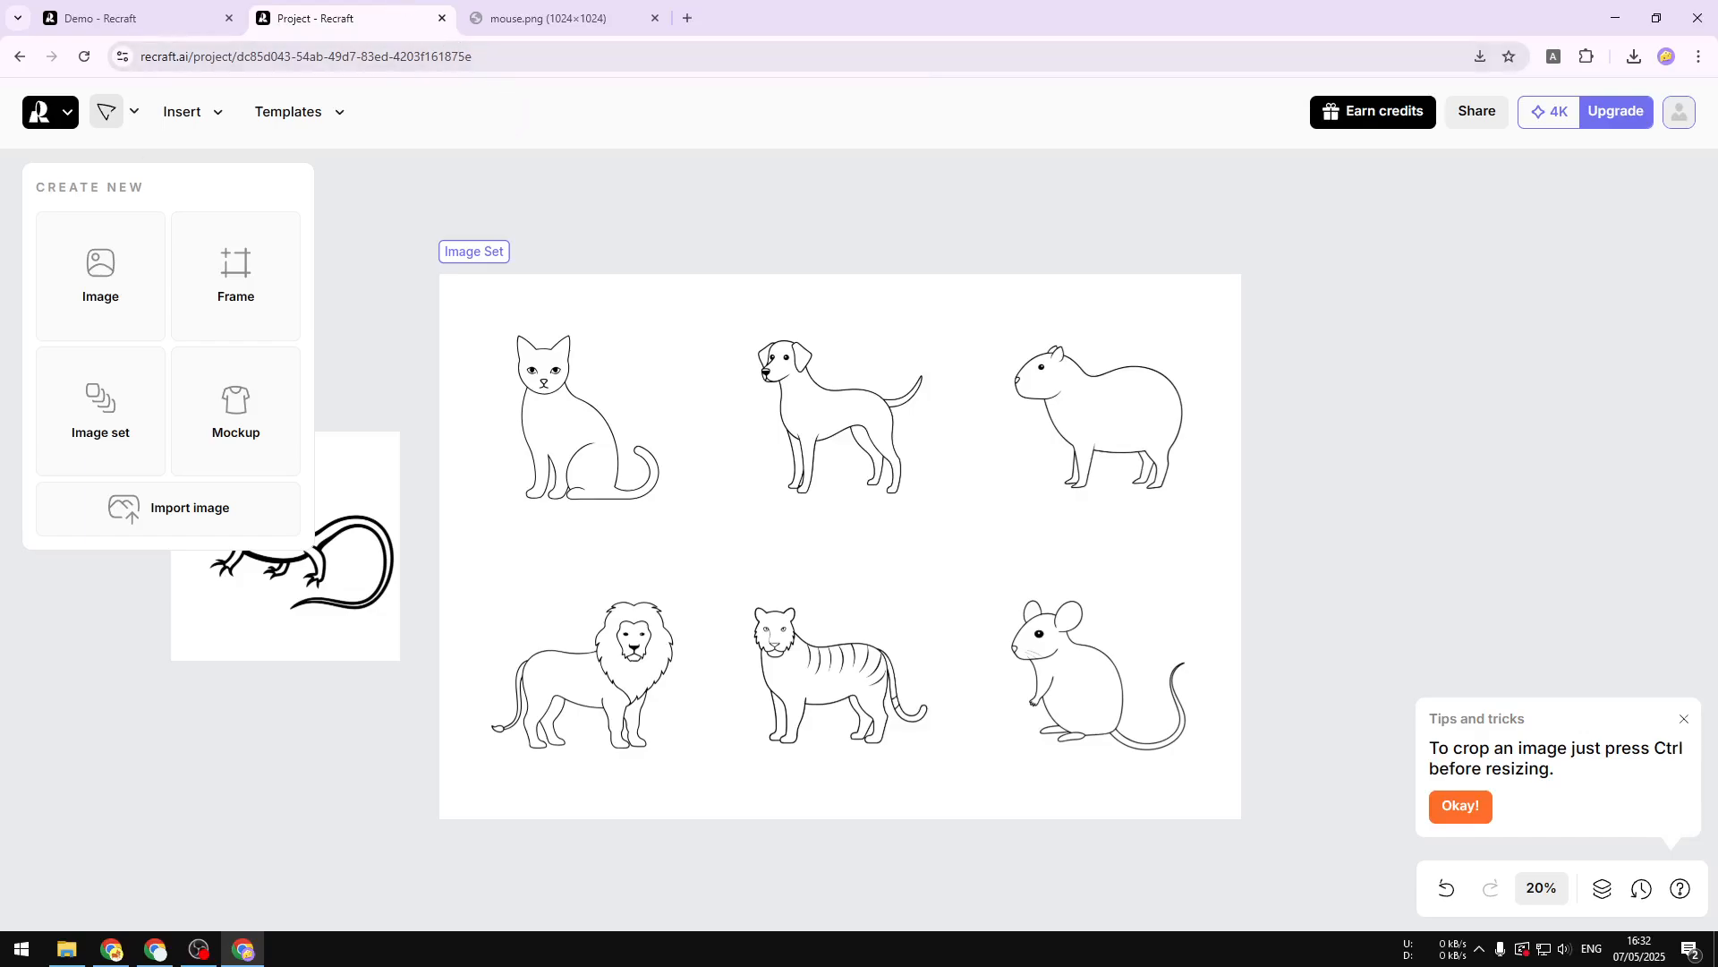
- Switch to Canva to look through the Land Animals coloring pages from lion to koala bear, and return to the Recraft project
key("alt+Tab")
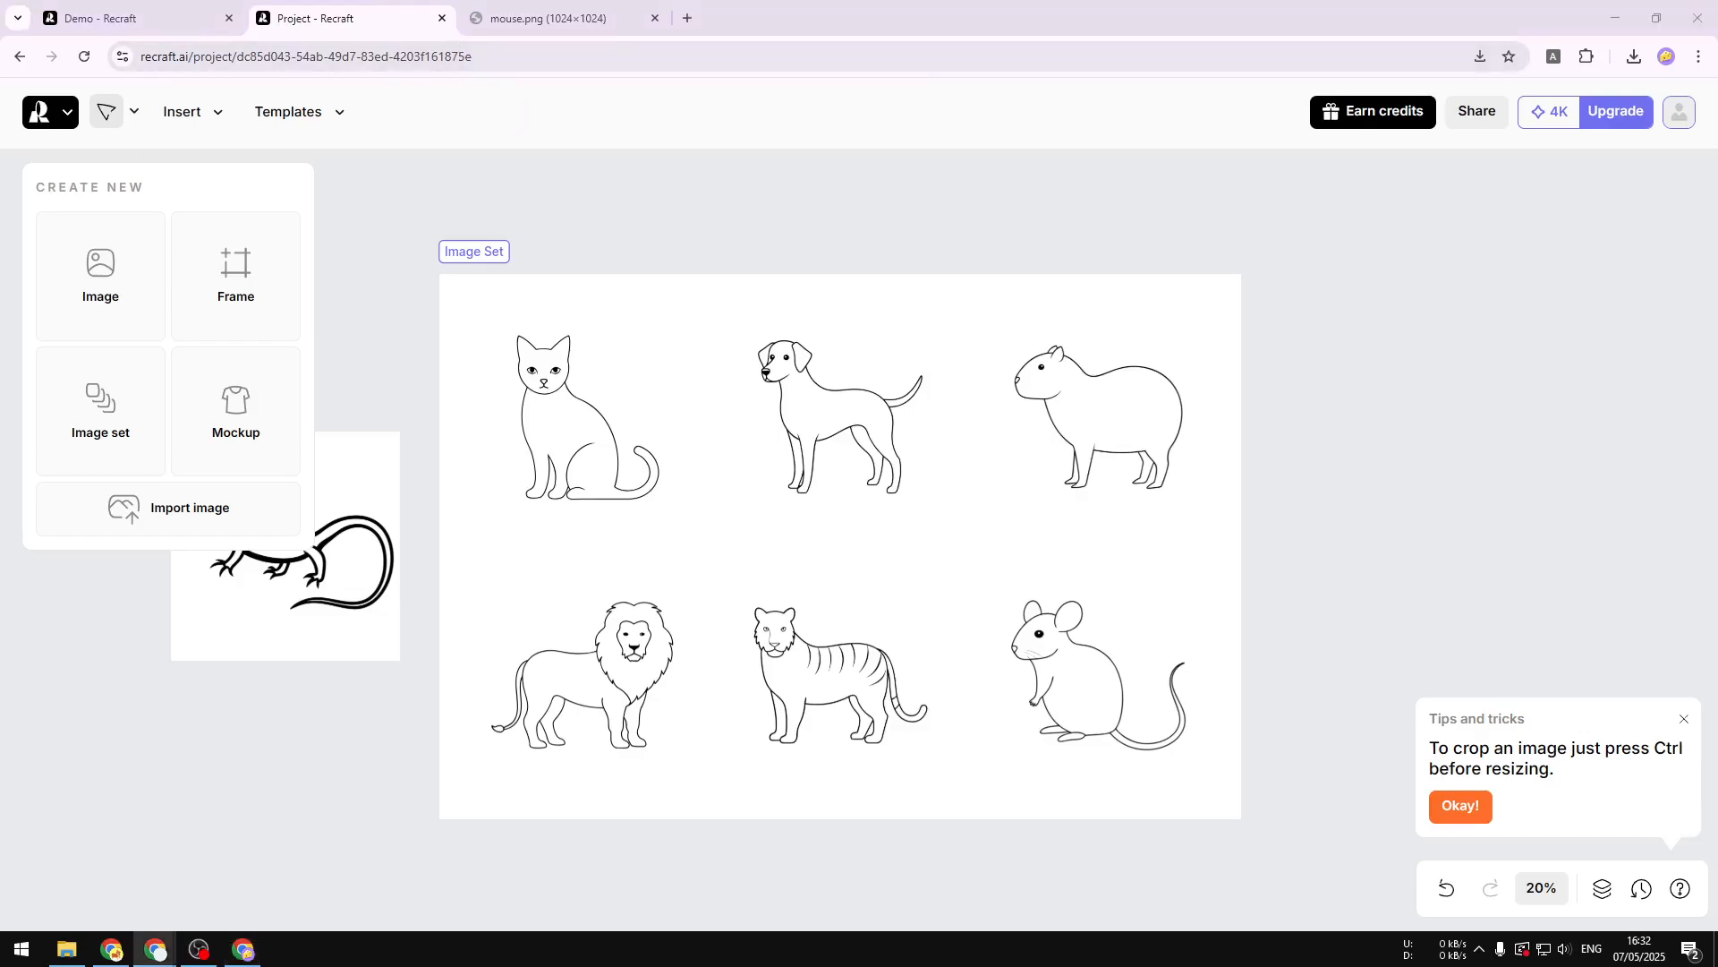
left_click_drag(752, 966, 775, 6)
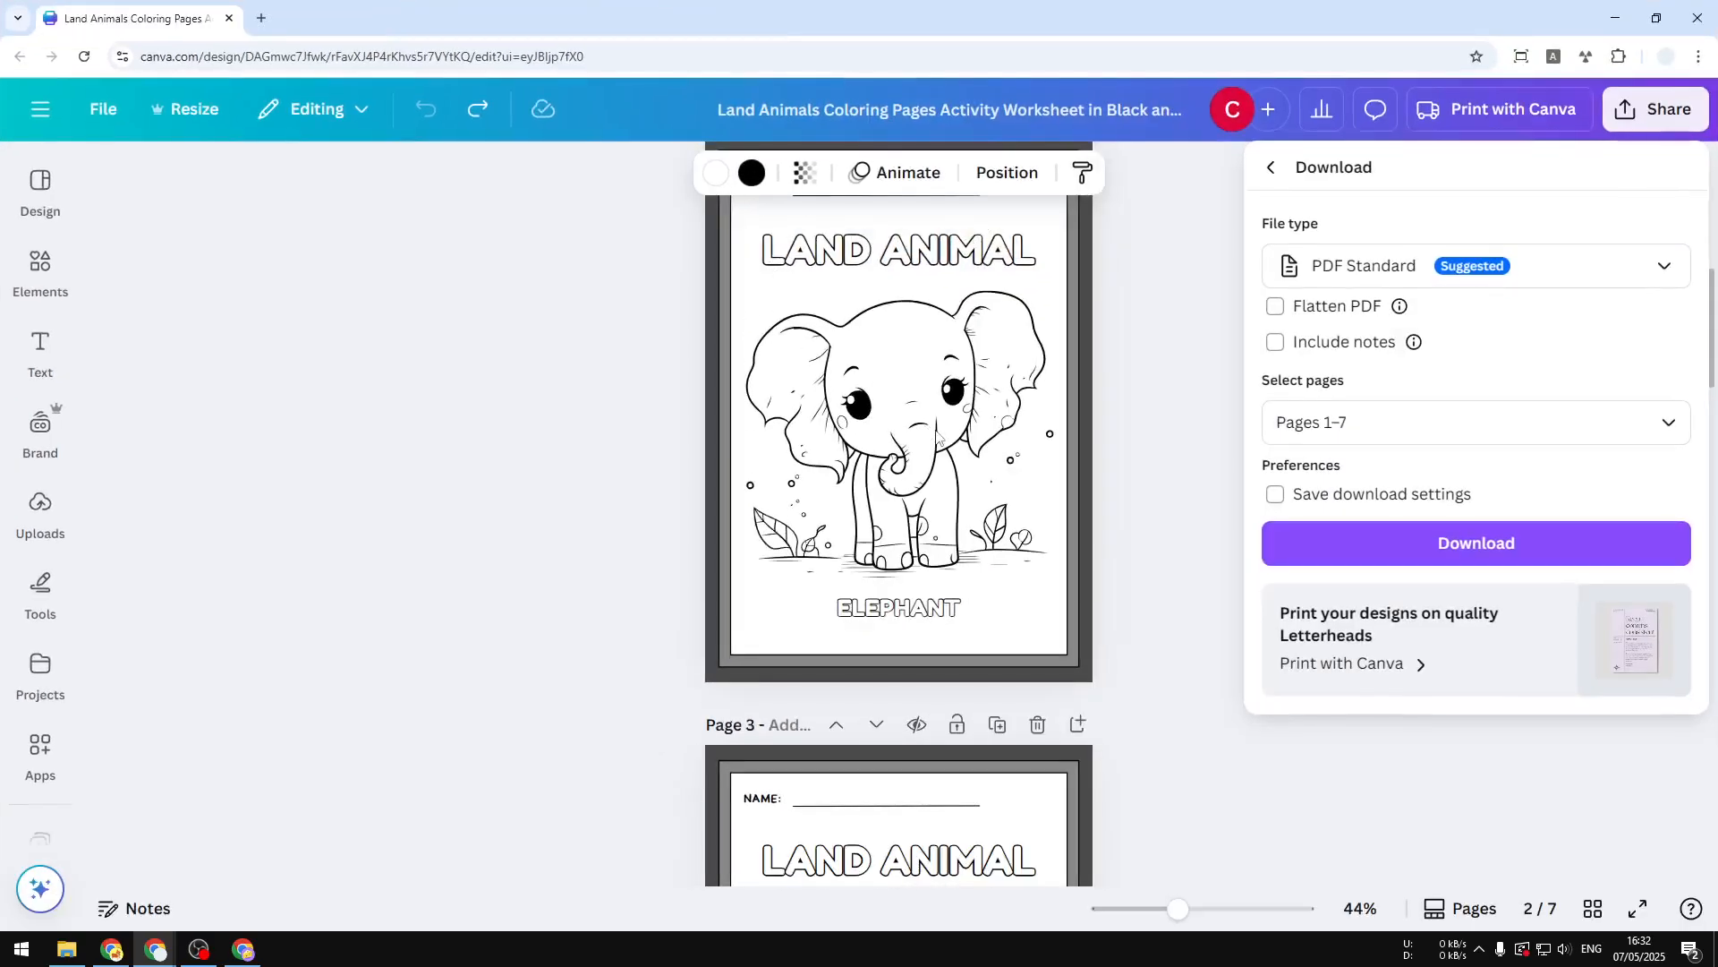
left_click(1146, 394)
scroll(1146, 393, "up", 6)
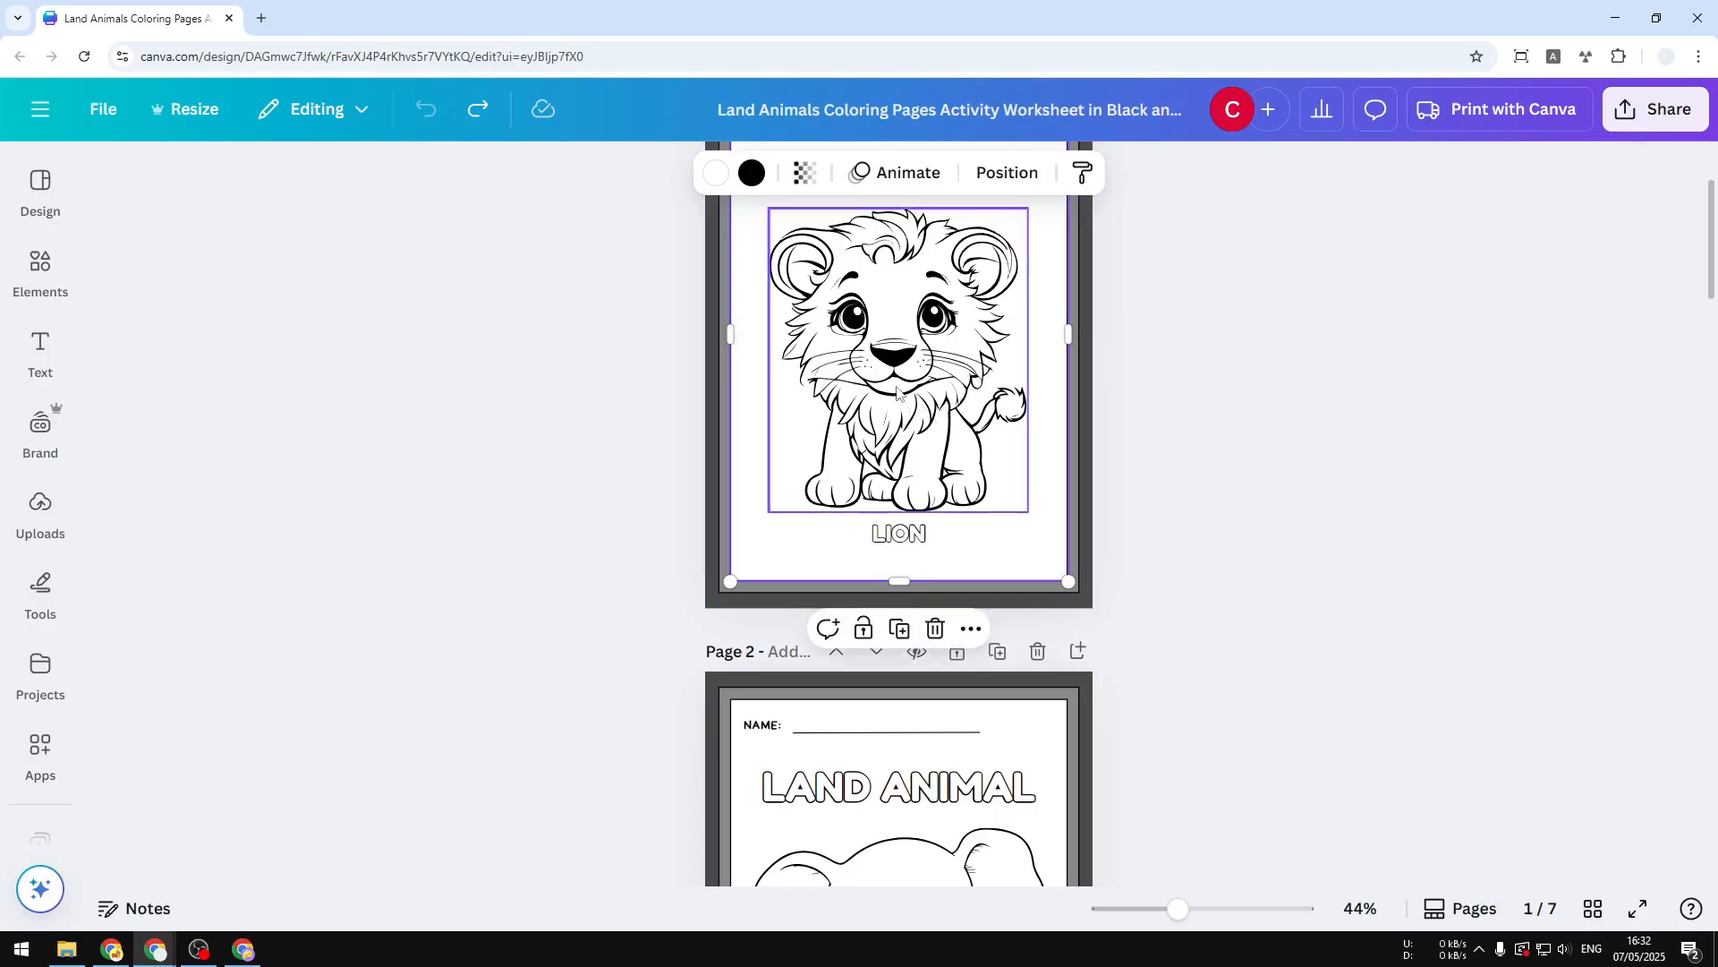
scroll(1130, 426, "up", 3)
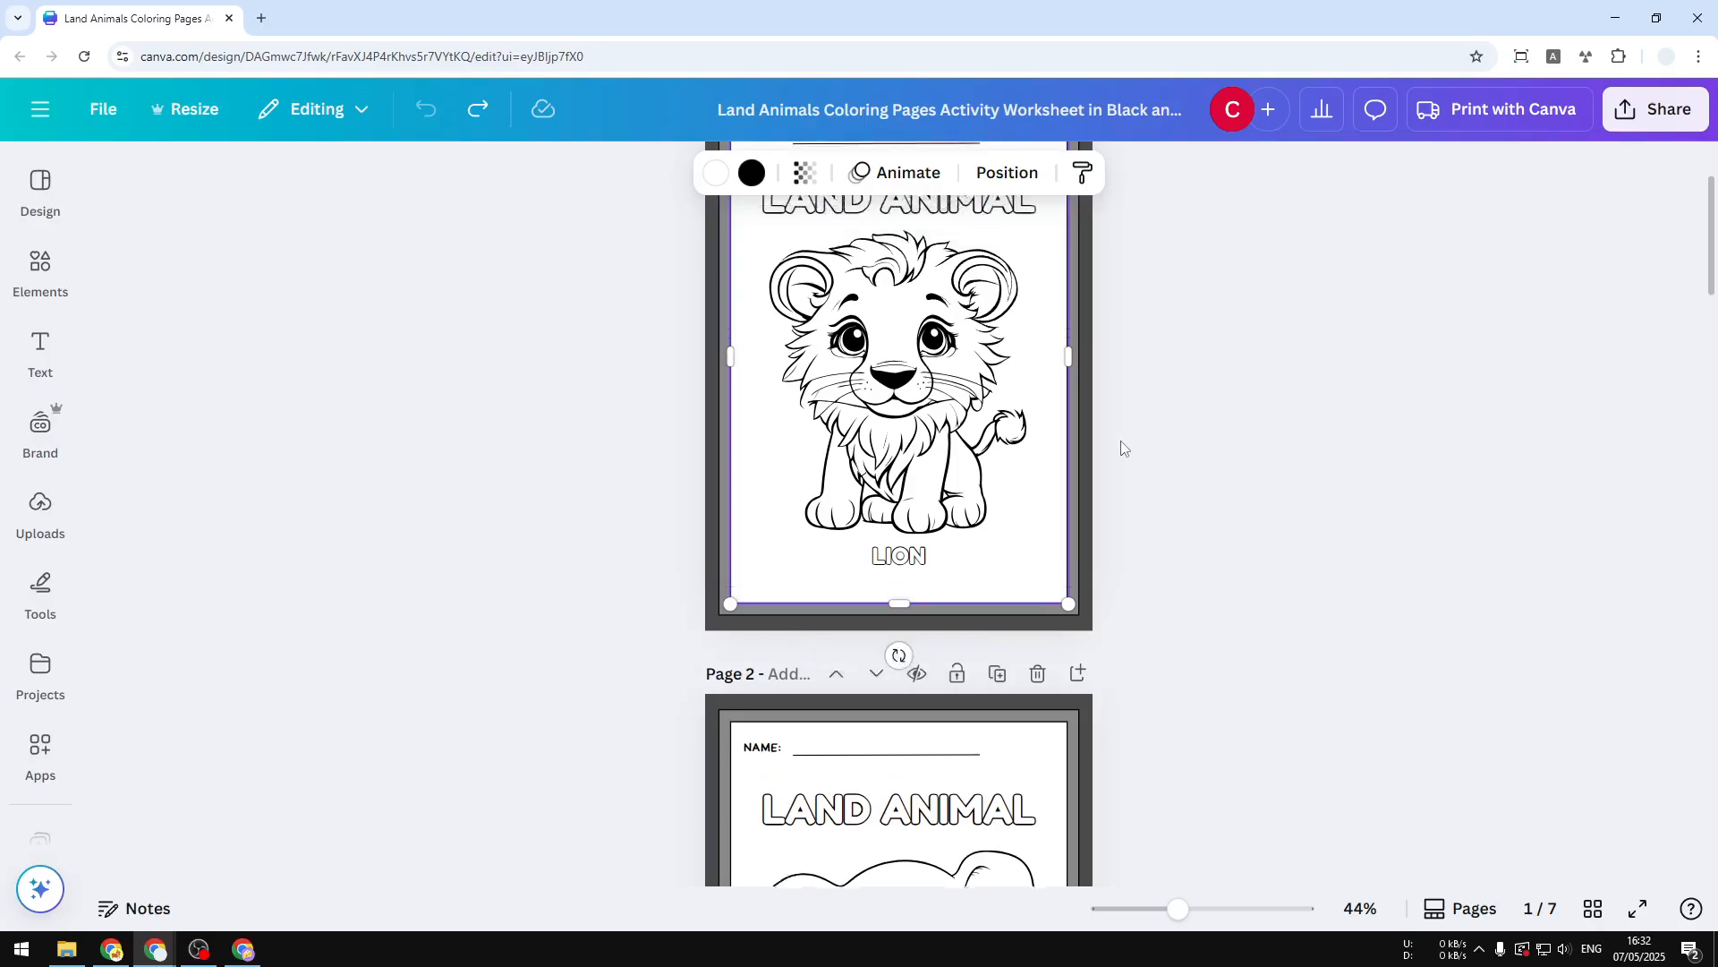
scroll(1197, 437, "down", 5)
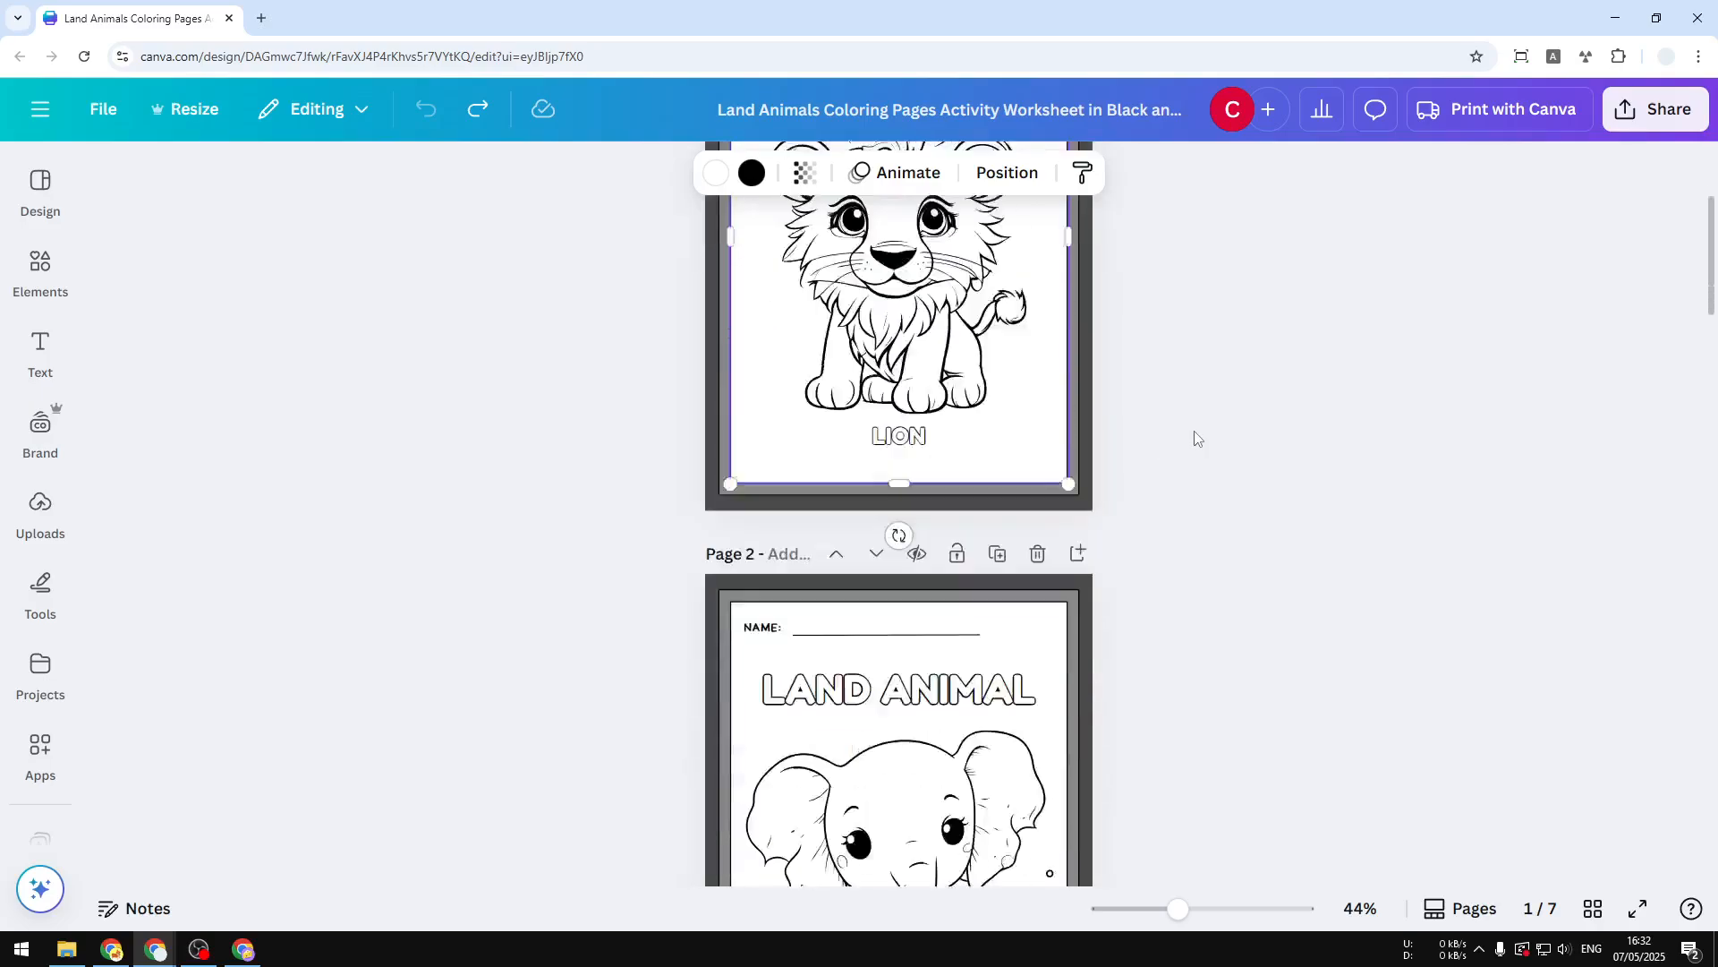
scroll(1220, 494, "down", 9)
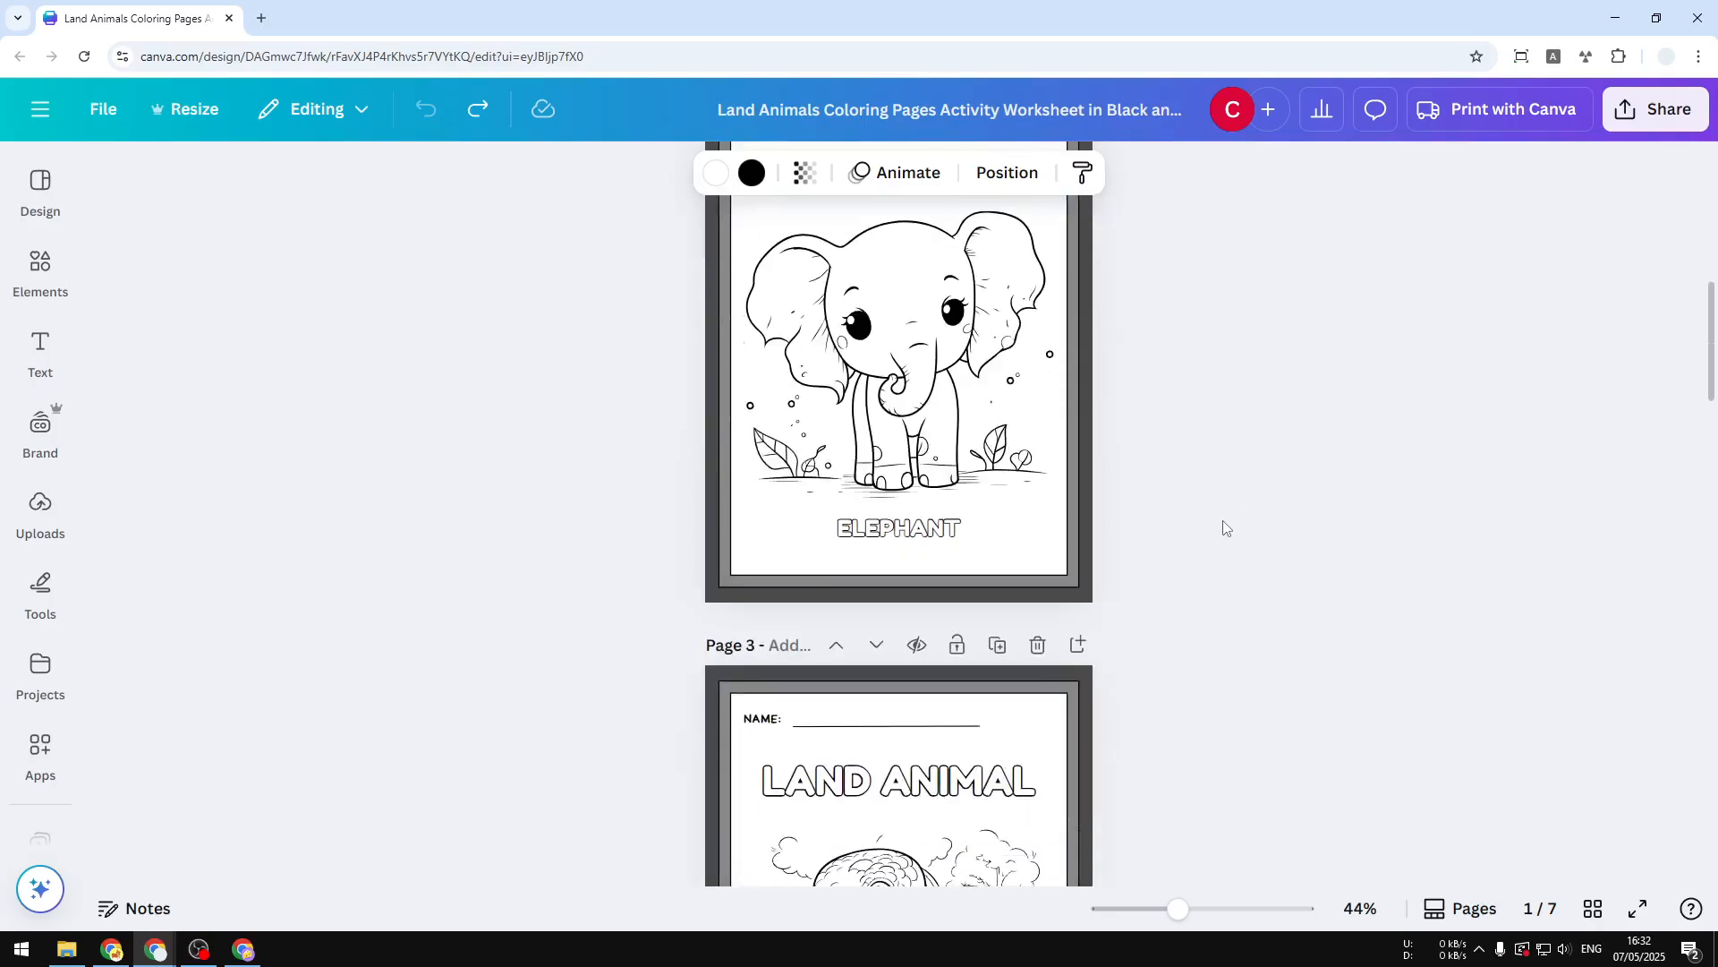
scroll(1161, 479, "down", 4)
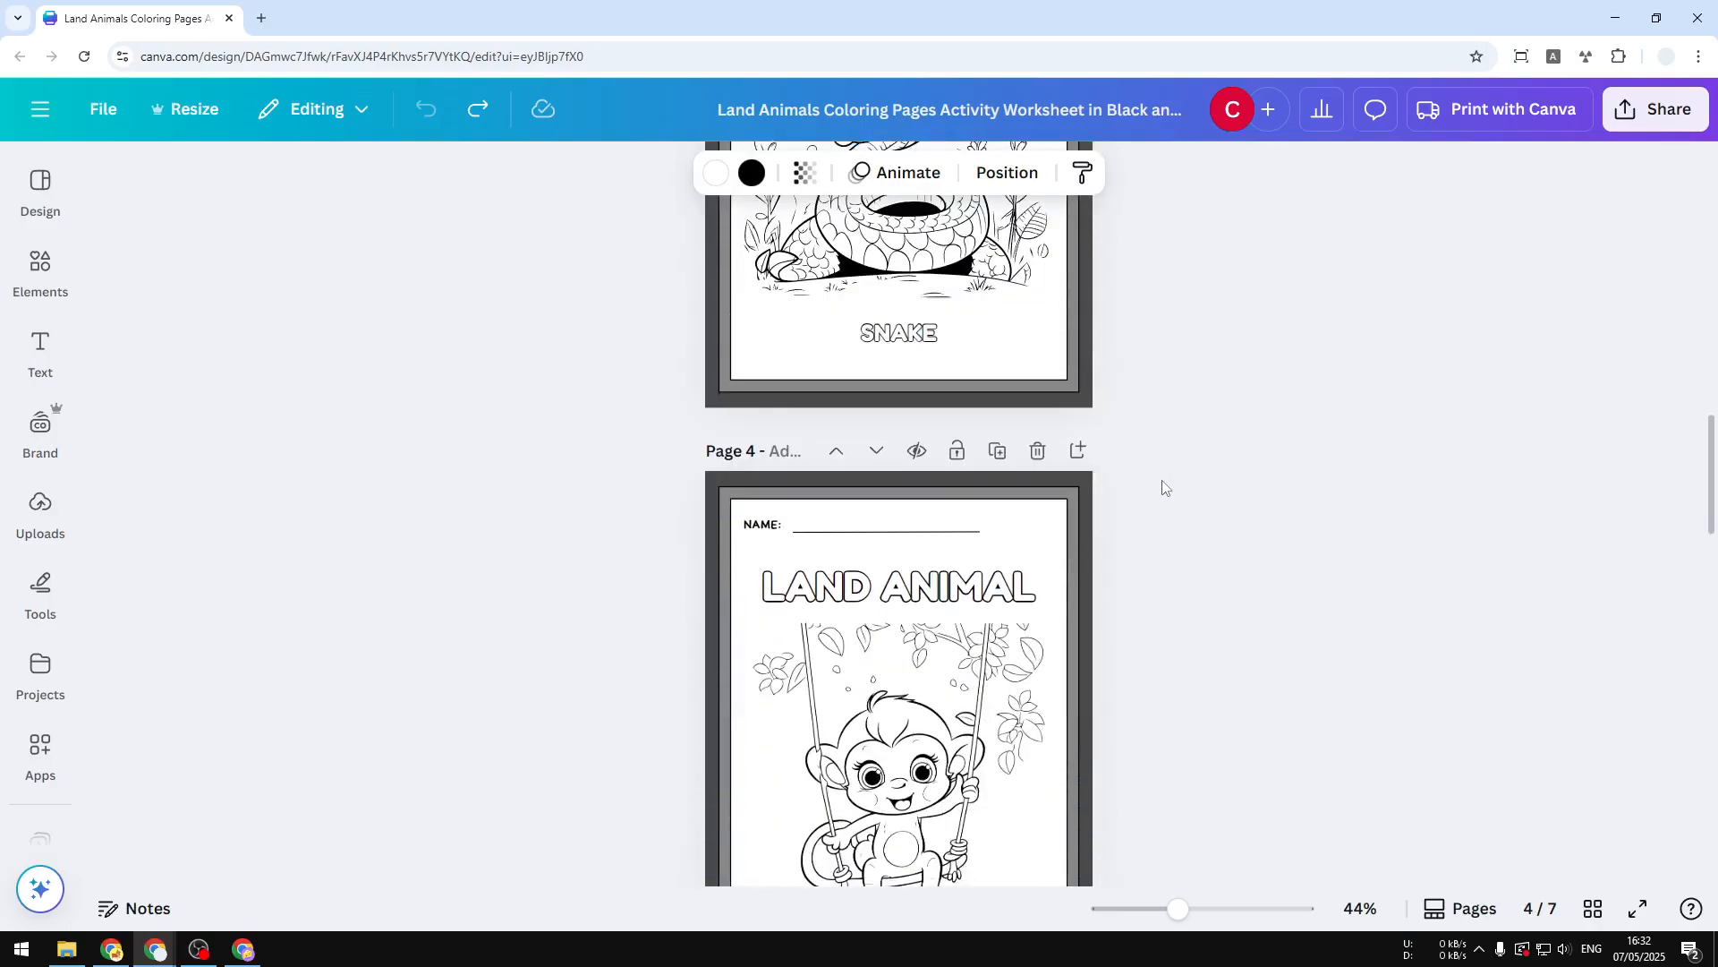
scroll(1157, 469, "down", 4)
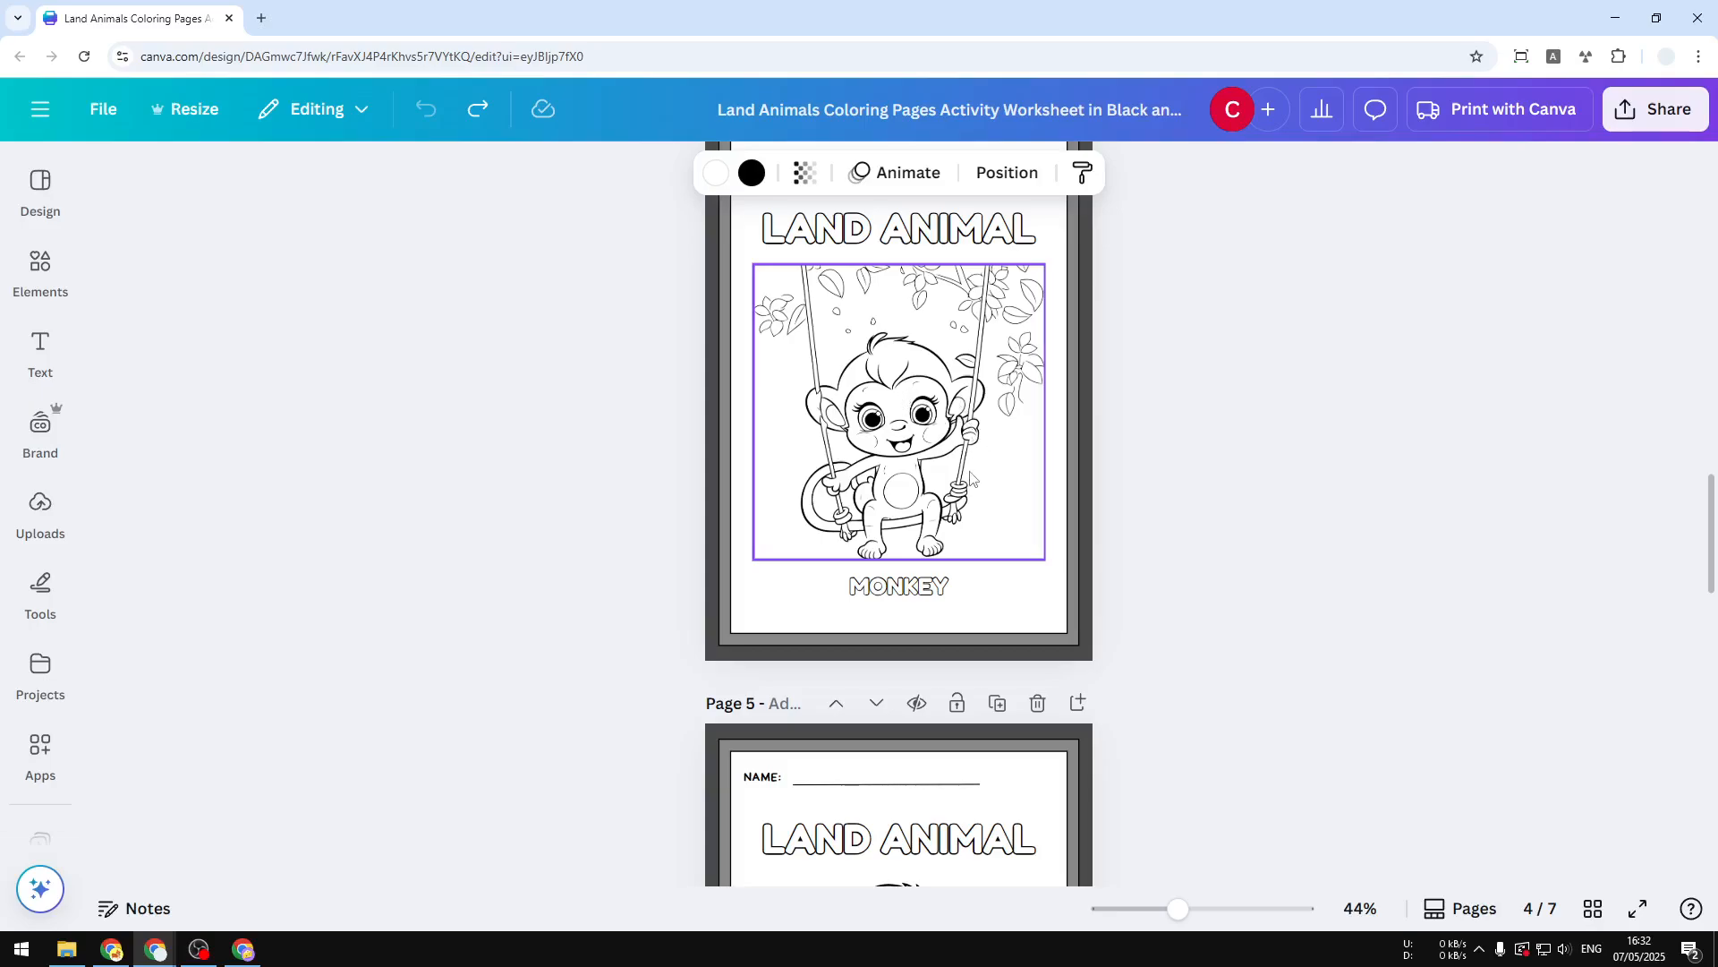
scroll(1027, 506, "down", 4)
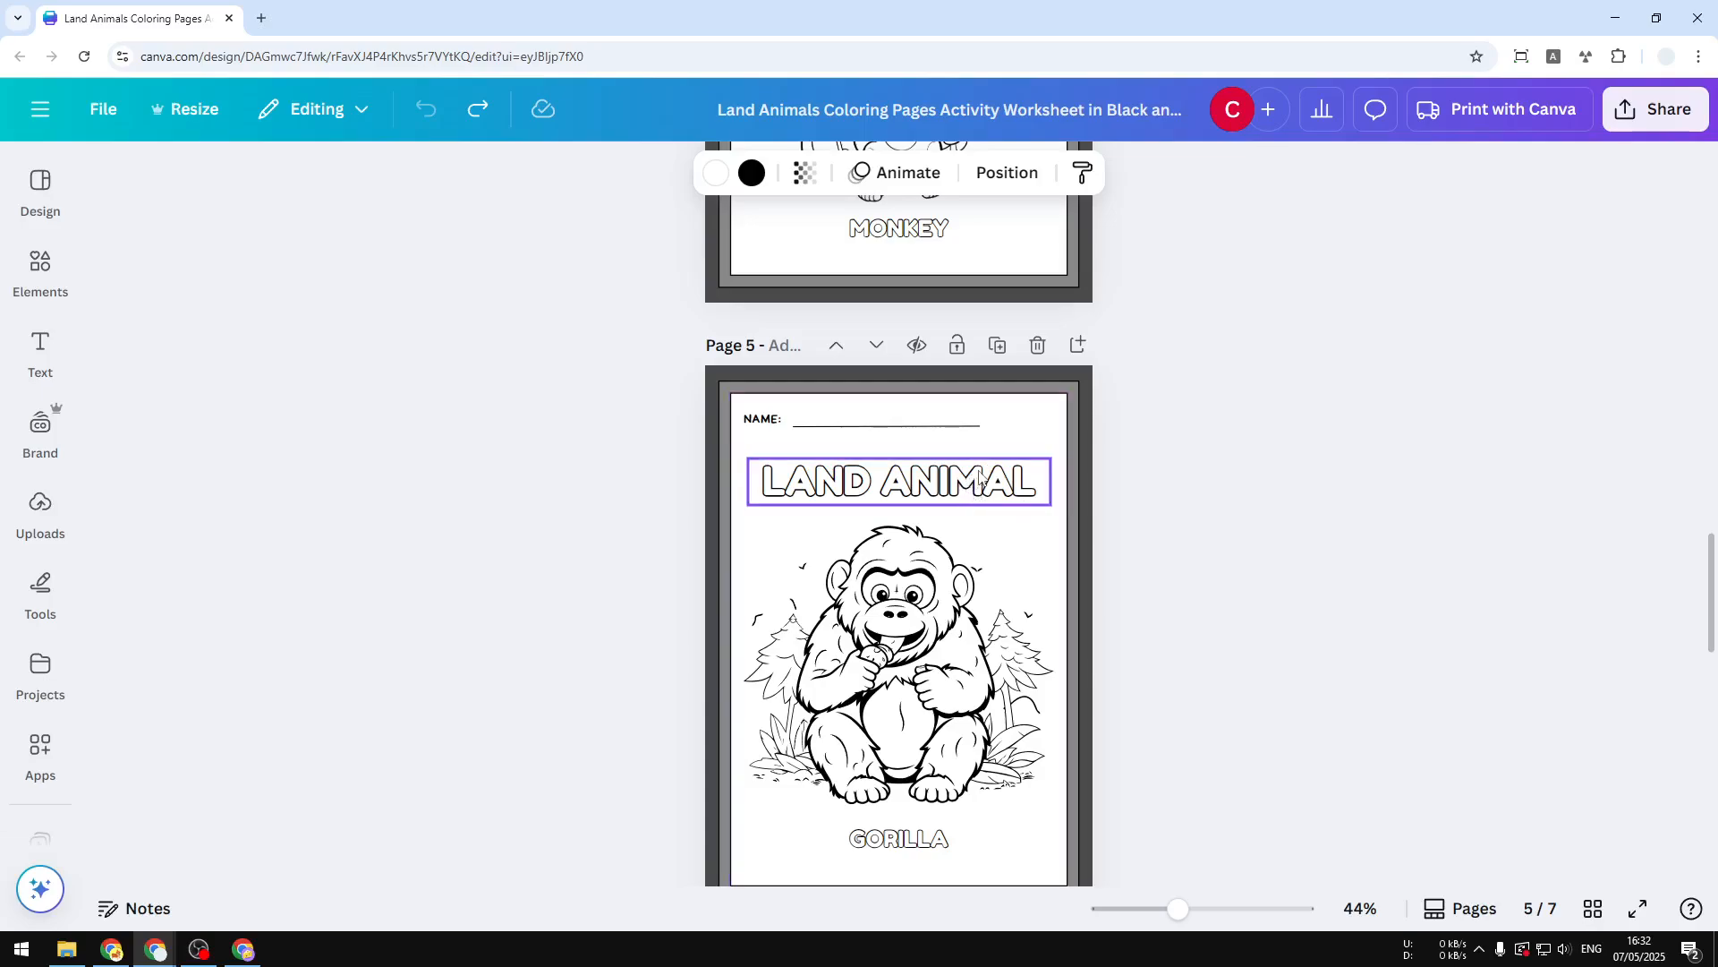
scroll(1029, 510, "down", 3)
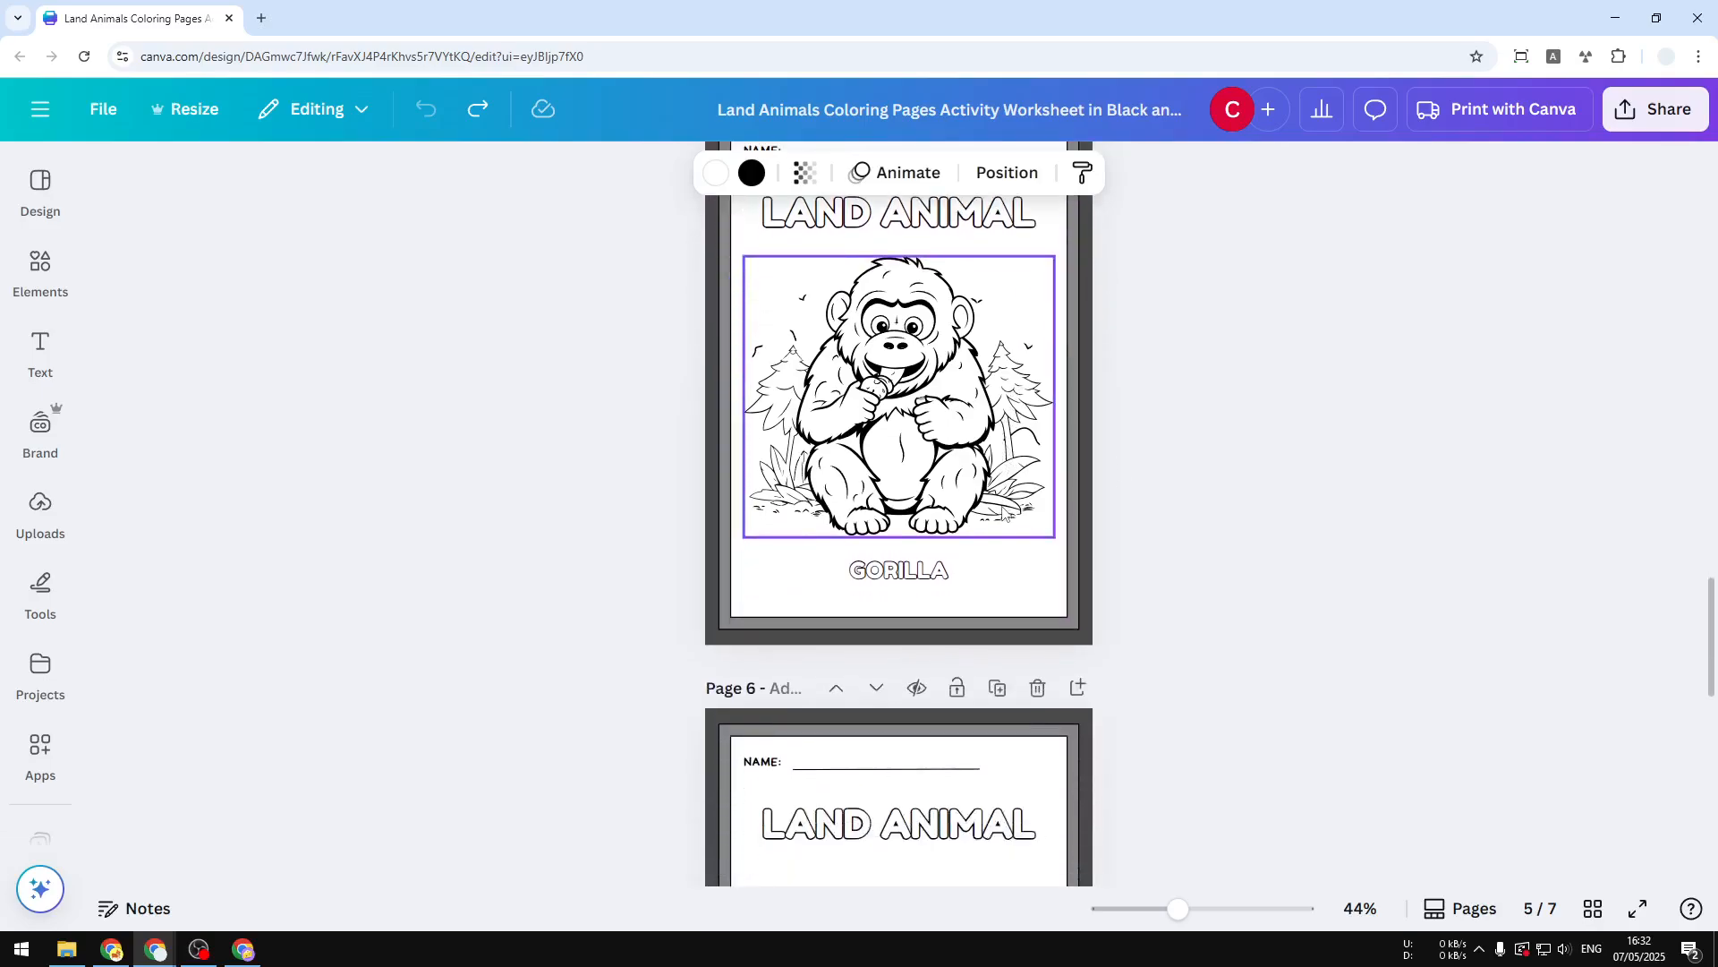
scroll(996, 484, "down", 3)
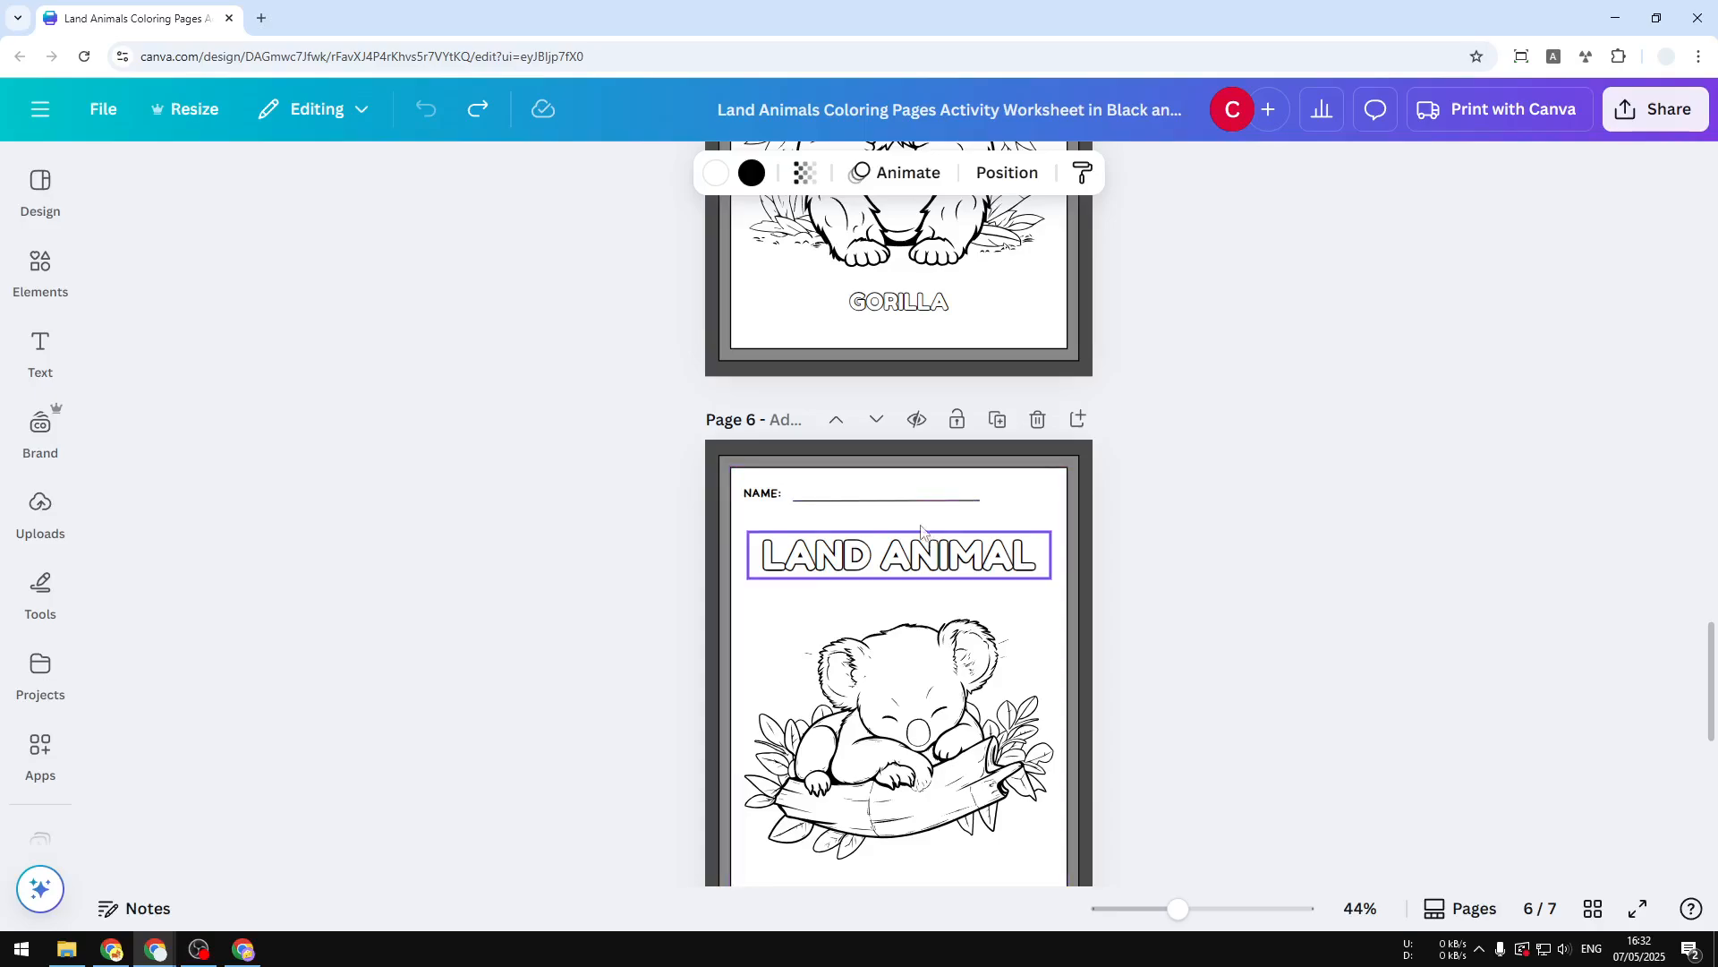
scroll(453, 522, "down", 4)
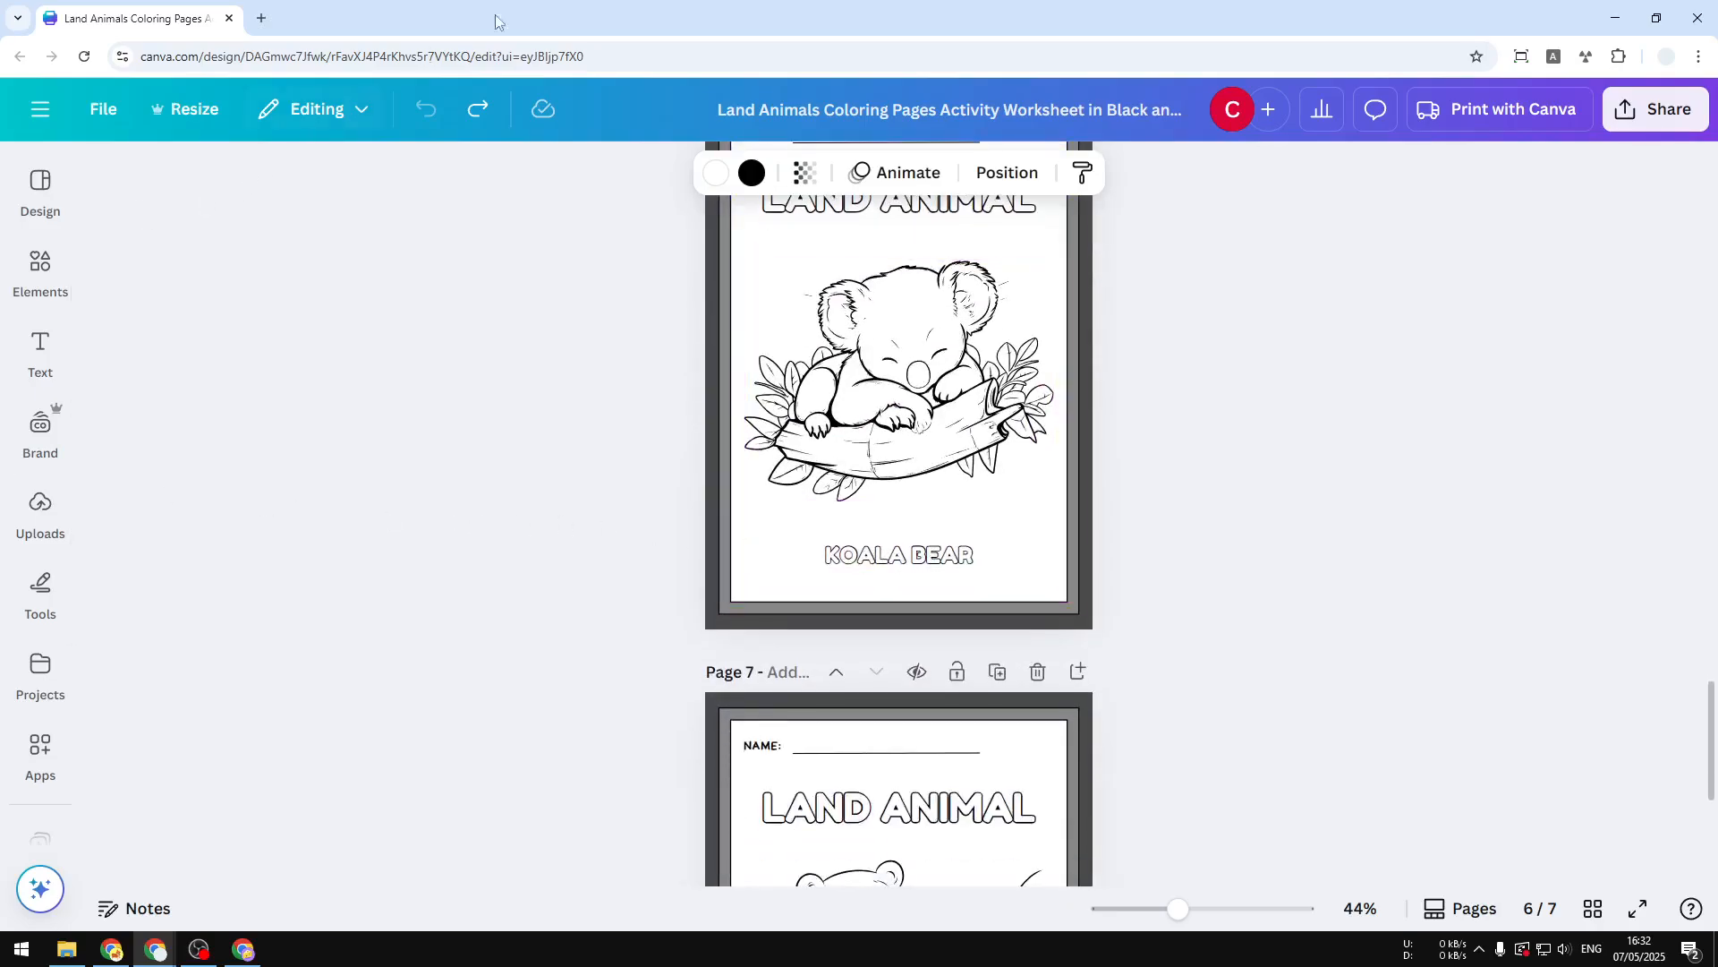
left_click_drag(498, 23, 0, 760)
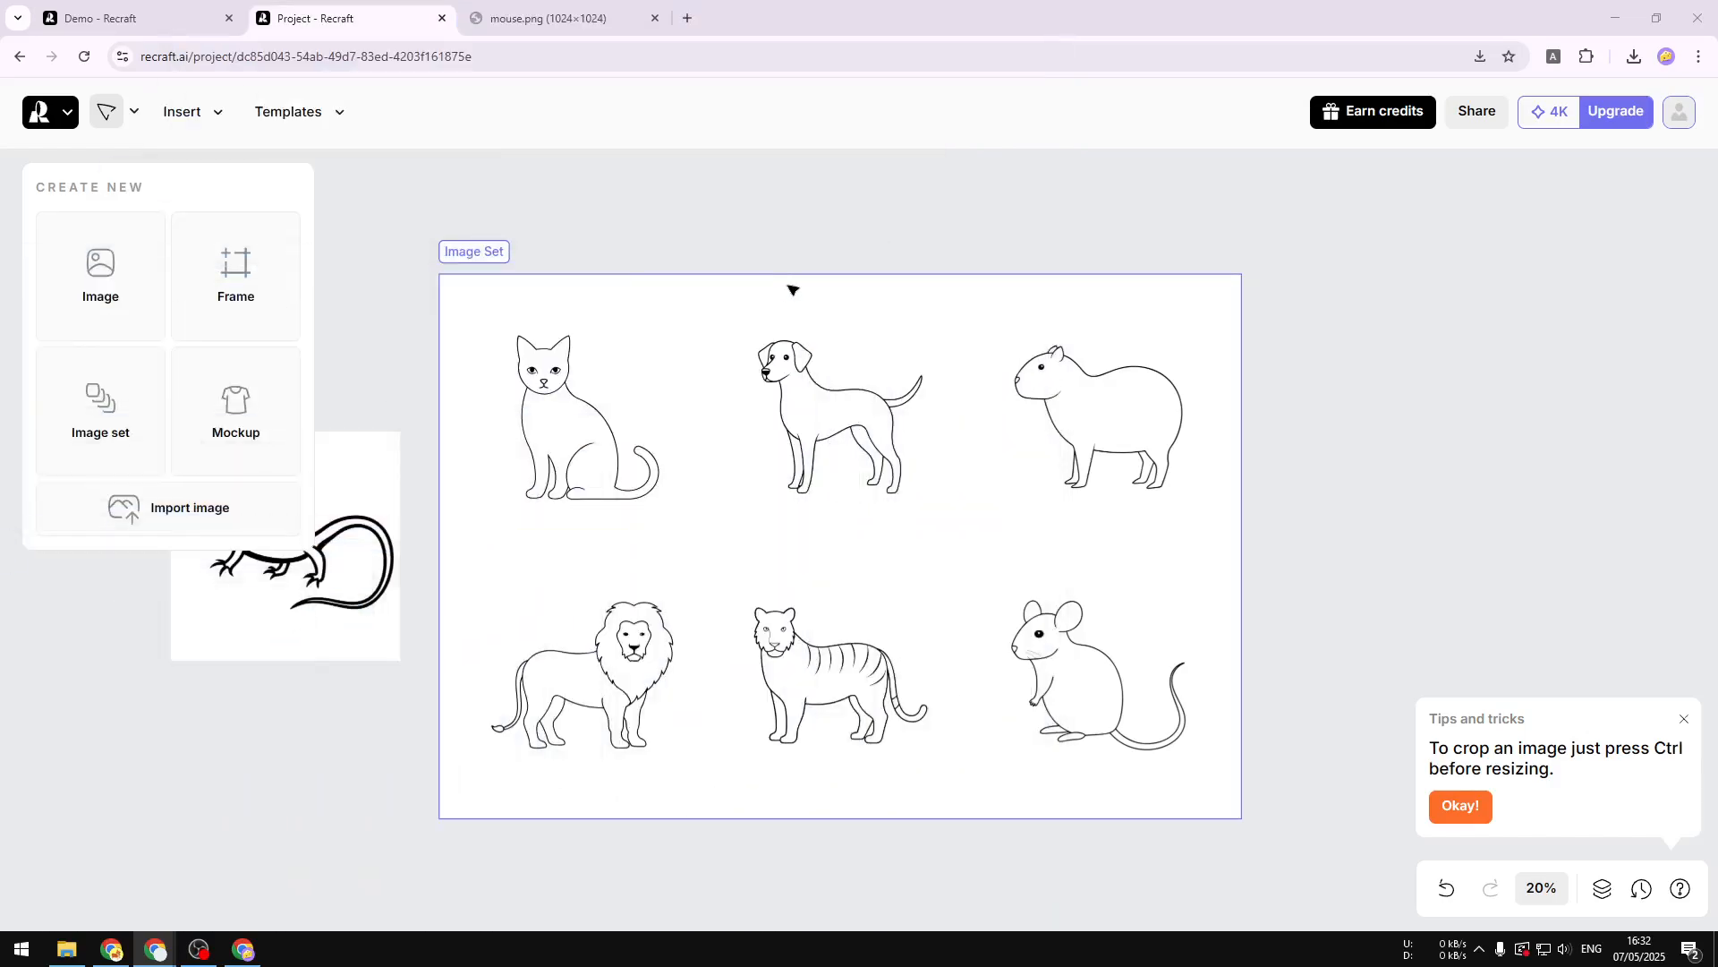
left_click_drag(1317, 500, 1449, 460)
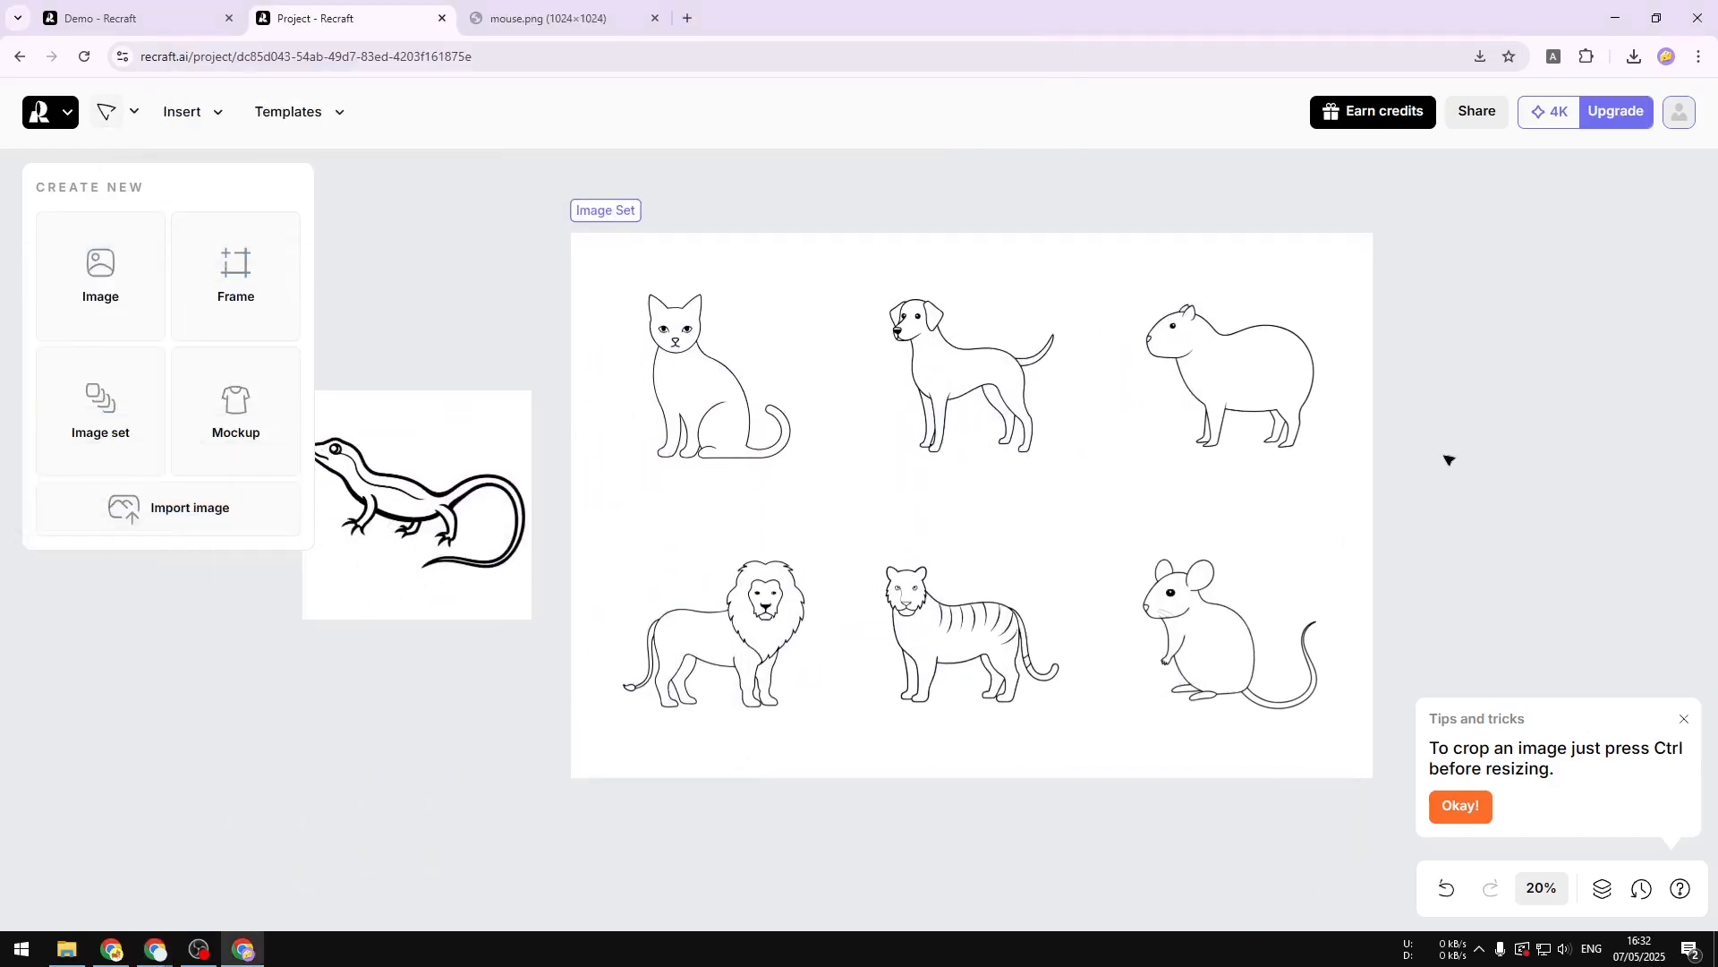